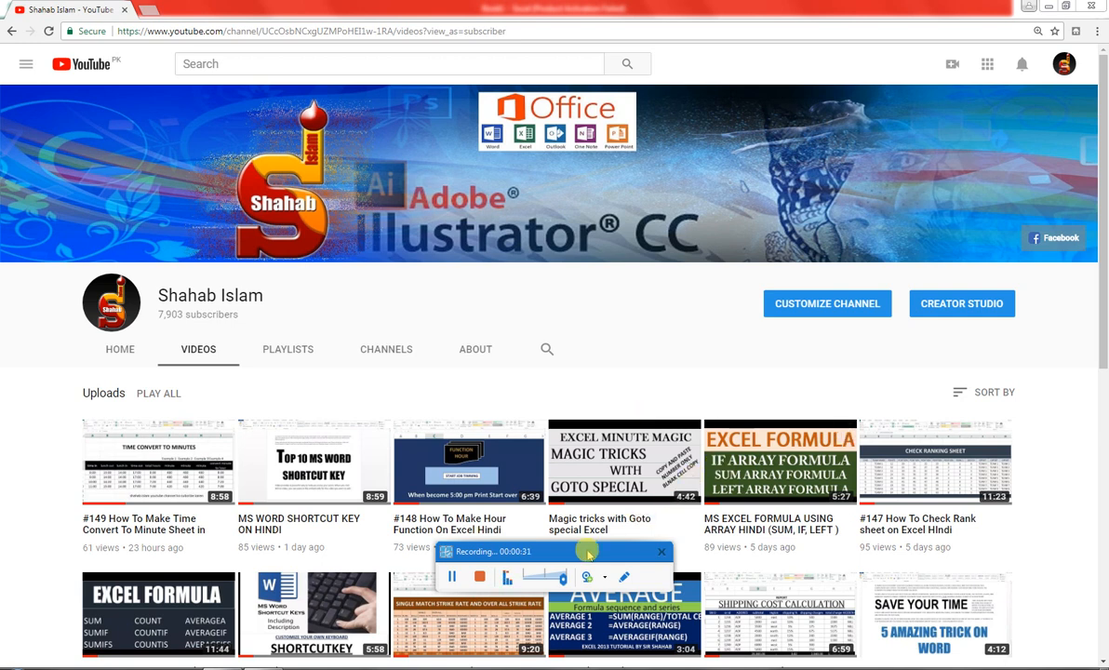
# Switch from the browser to the blank Book1 workbook in Excel.
pyautogui.moveTo(587, 555); pyautogui.dragTo(589, 669)
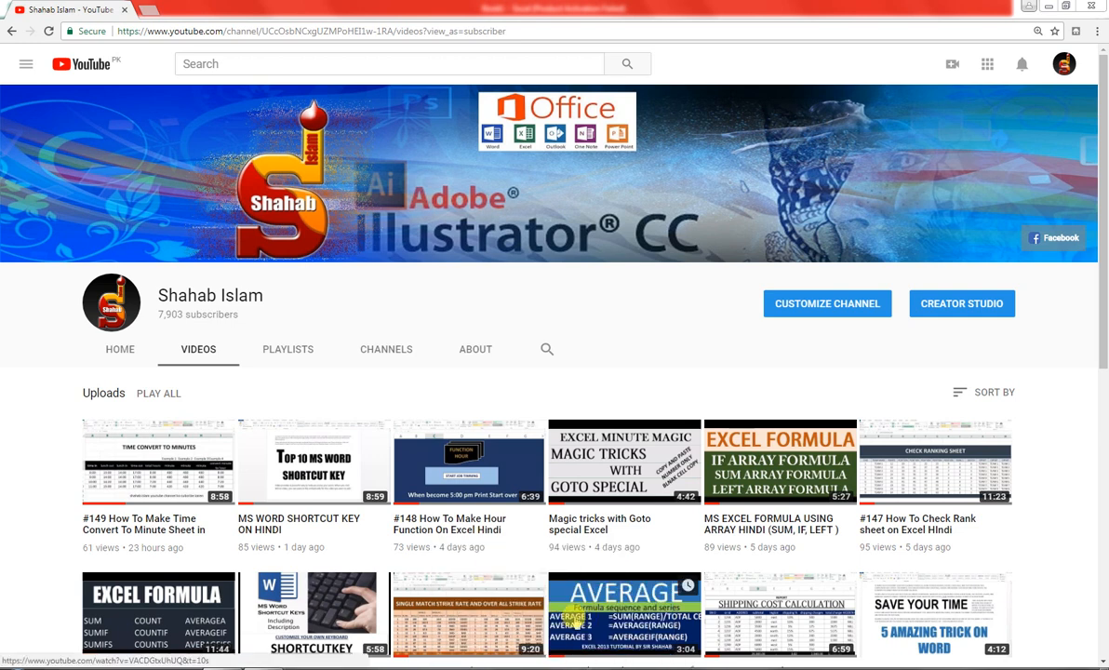
pyautogui.moveTo(263, 668)
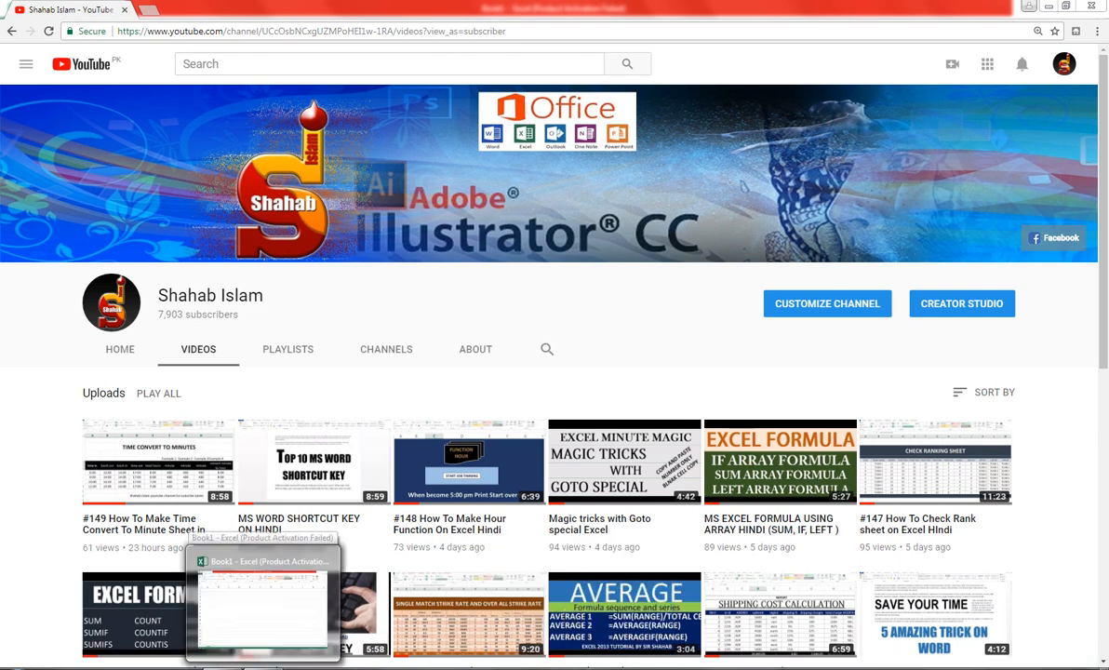
pyautogui.click(262, 604)
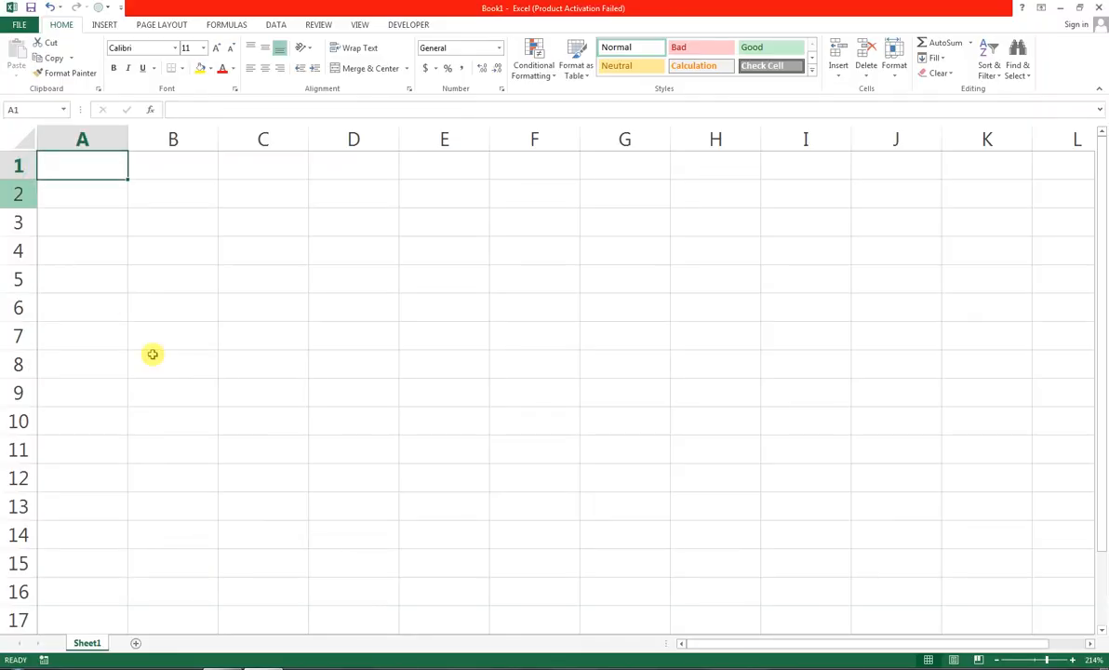
# Enter the heading S NO in capitals in cell A4.
pyautogui.click(119, 240)
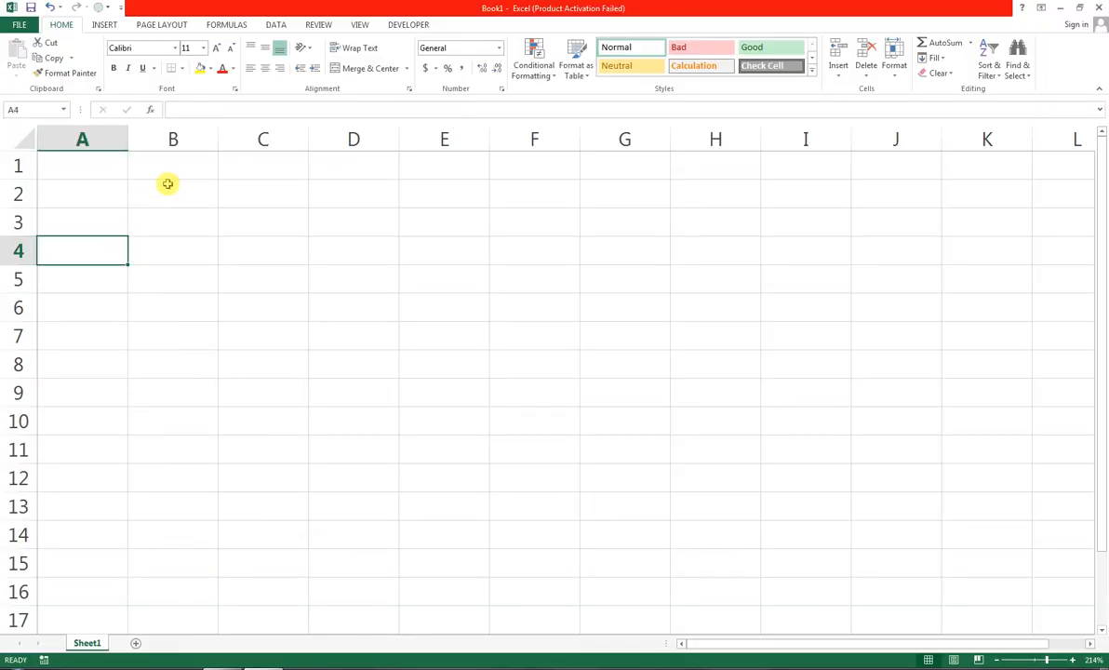
pyautogui.write('s no')
pyautogui.press('Tab')
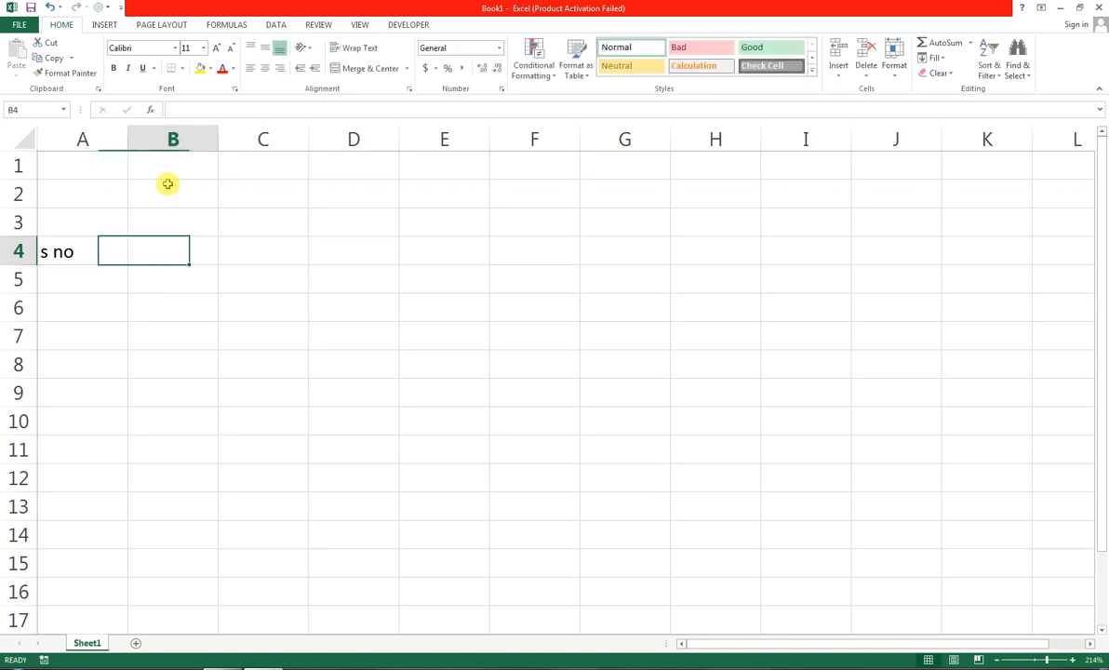
pyautogui.hotkey('shift', 'Tab')
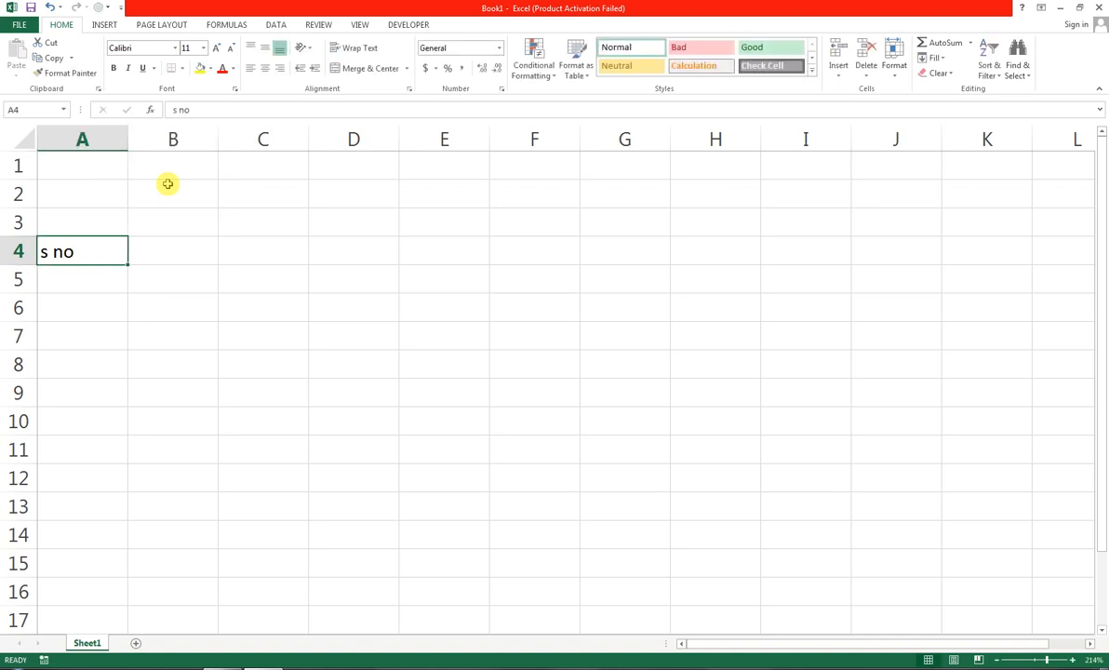
pyautogui.write('S NO')
pyautogui.press('Tab')
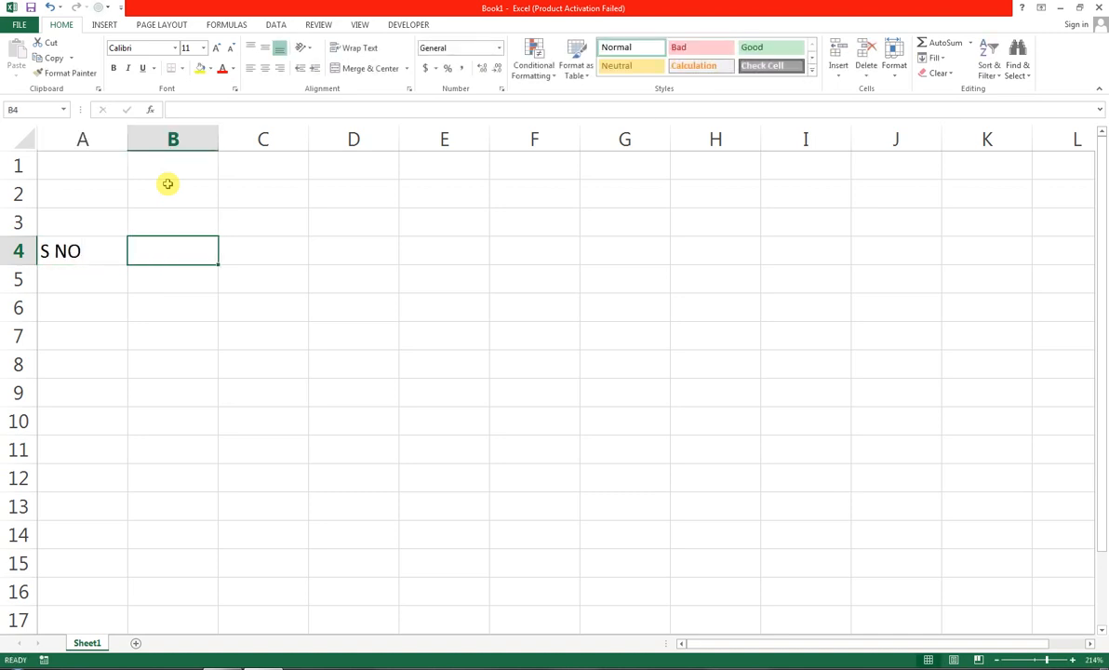
# Enter the headings SALES MAN, AREA and SALES in cells B4, C4 and D4.
pyautogui.write('SA')
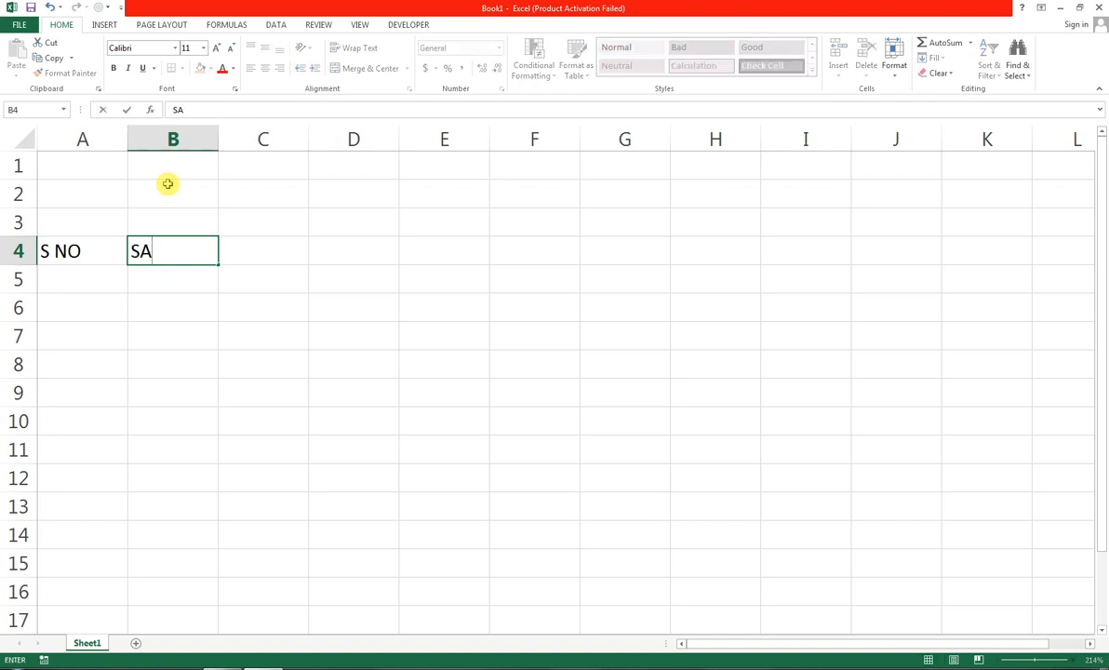
pyautogui.write('LES MAN')
pyautogui.press('Tab')
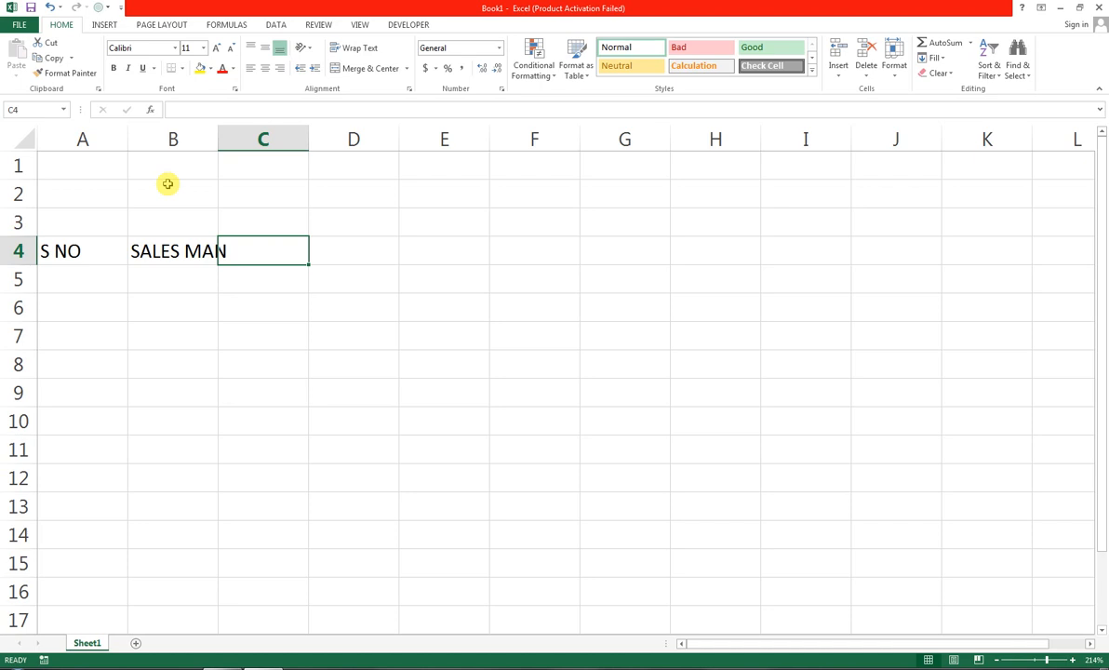
pyautogui.write('AREA')
pyautogui.press('Tab')
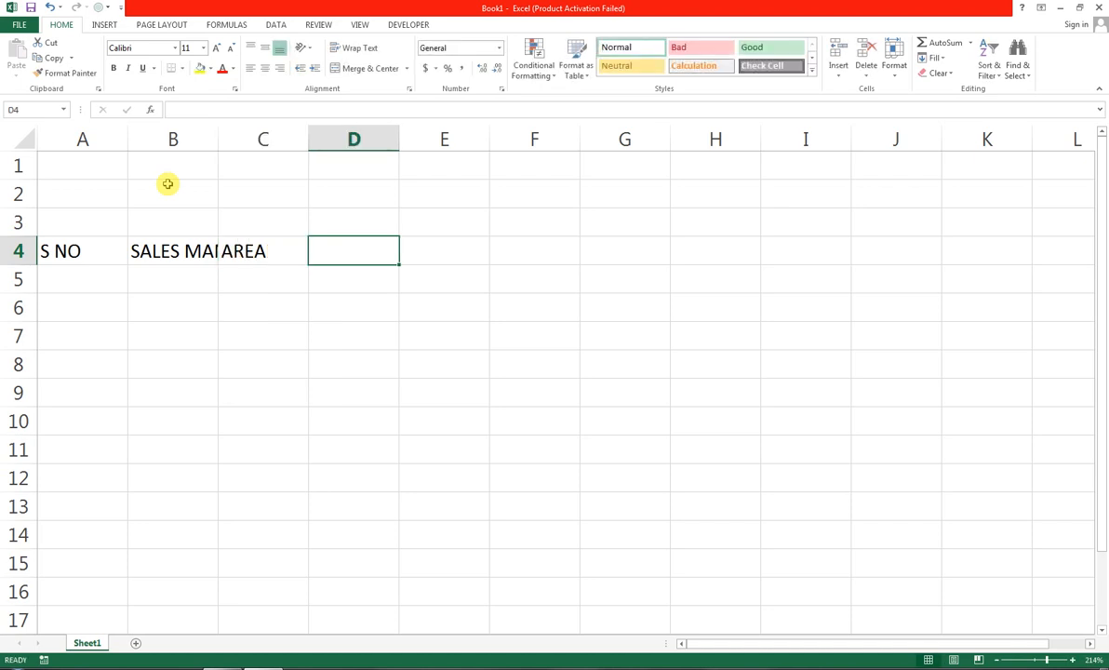
pyautogui.write('SALES')
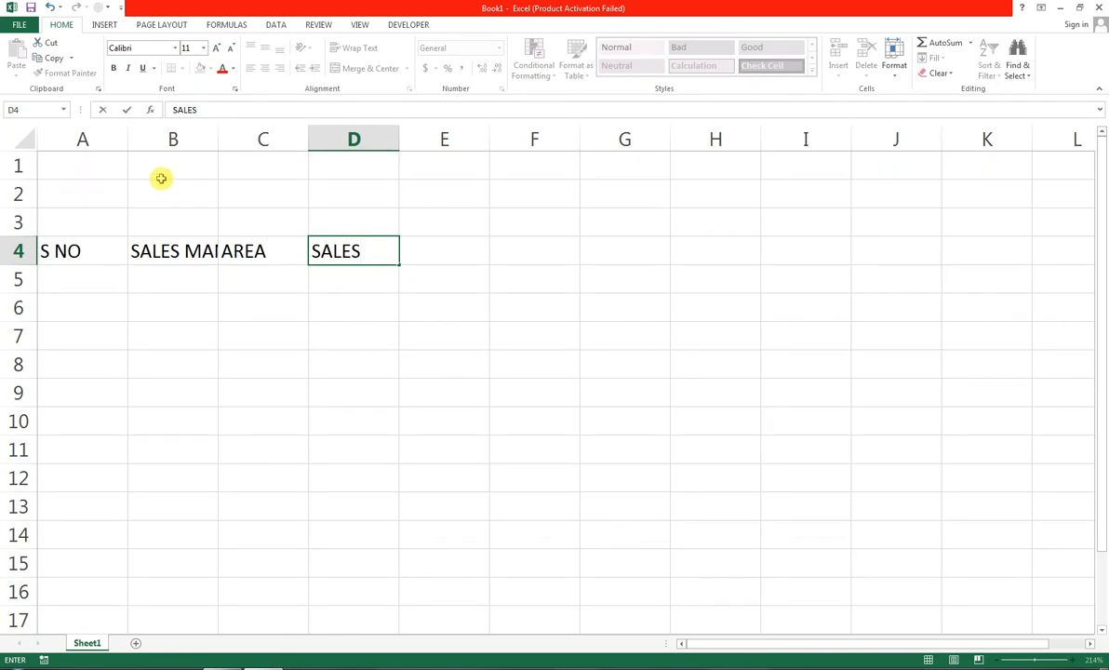
pyautogui.press('Tab')
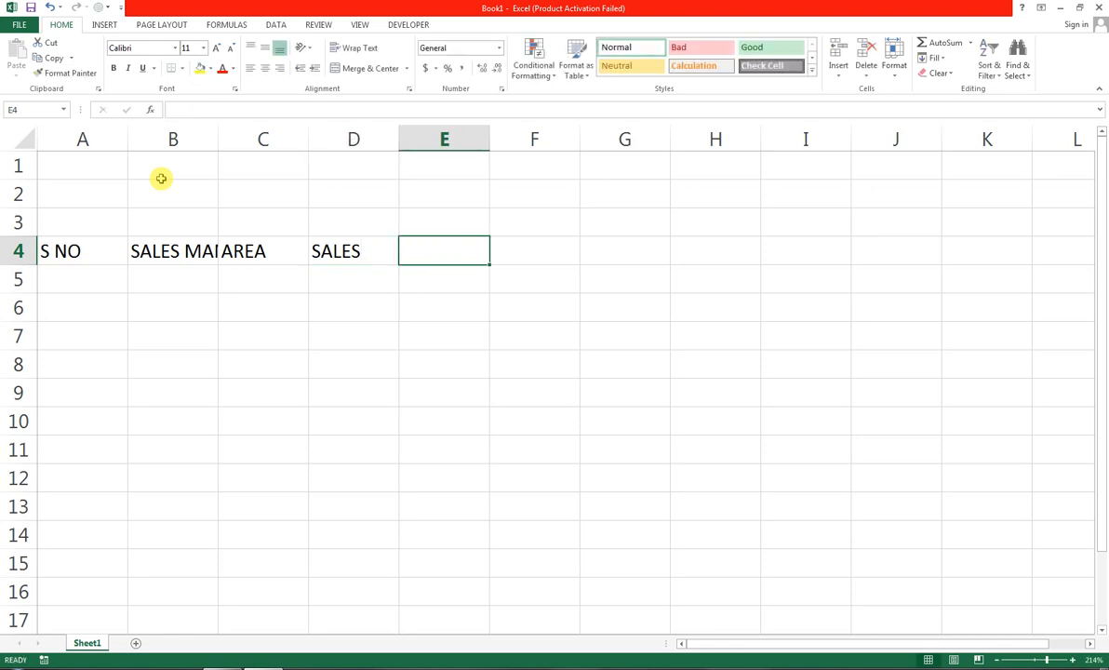
# Widen column E and enter the headings PERSALES MAN in E6 and T-SALES in F6.
pyautogui.press('Down')
pyautogui.press('Down')
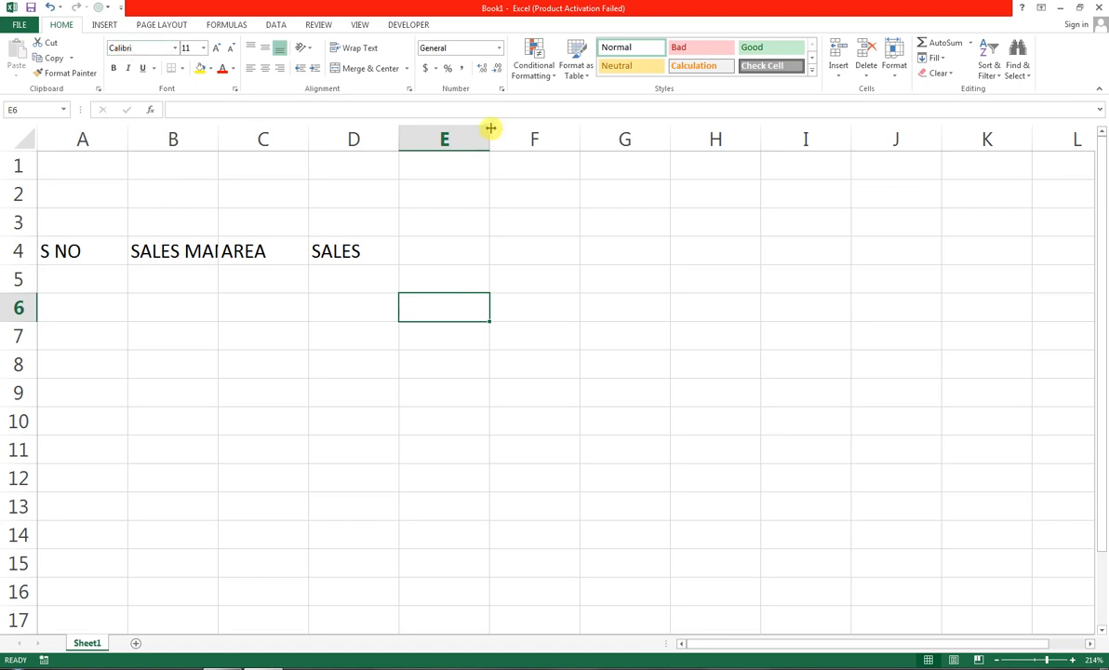
pyautogui.moveTo(490, 130); pyautogui.dragTo(547, 133)
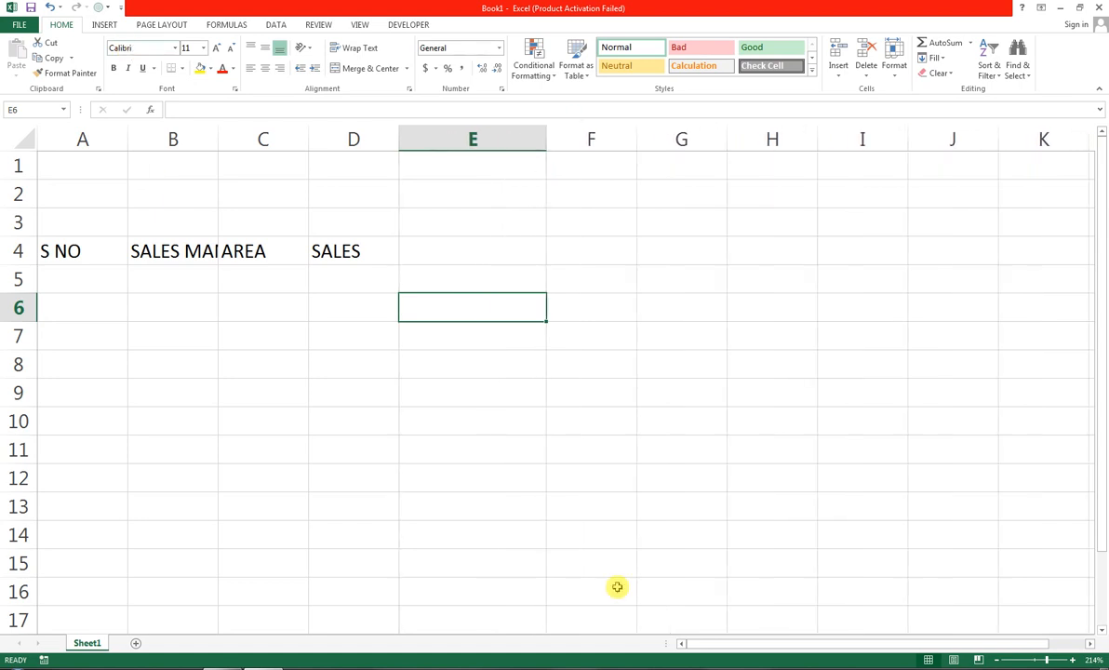
pyautogui.write('PER')
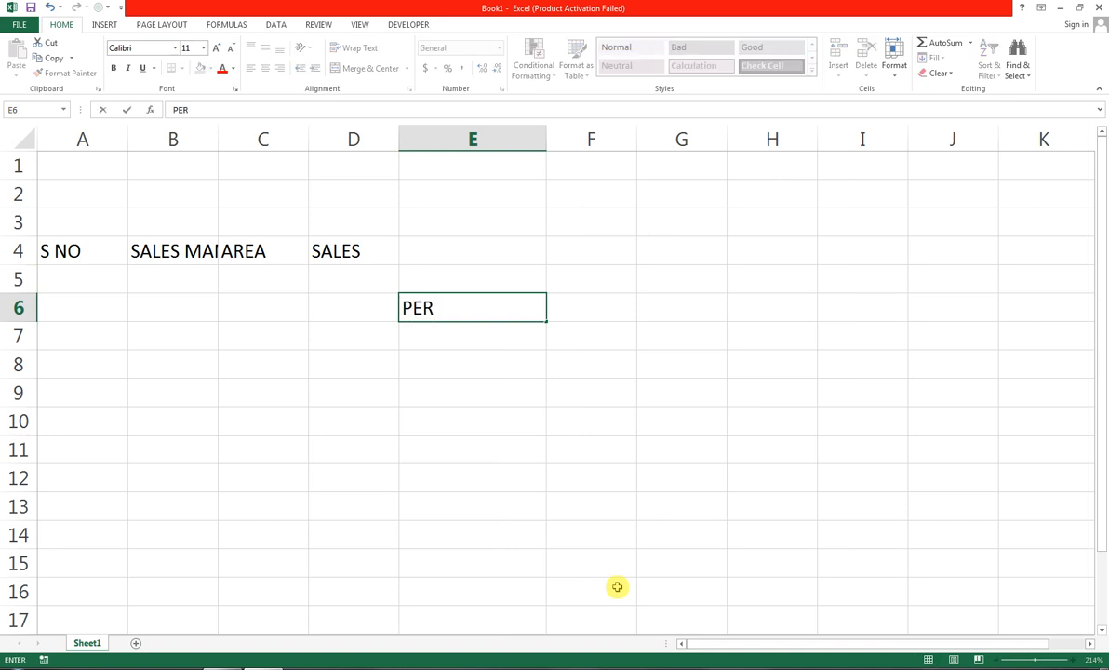
pyautogui.write('SALES MAN')
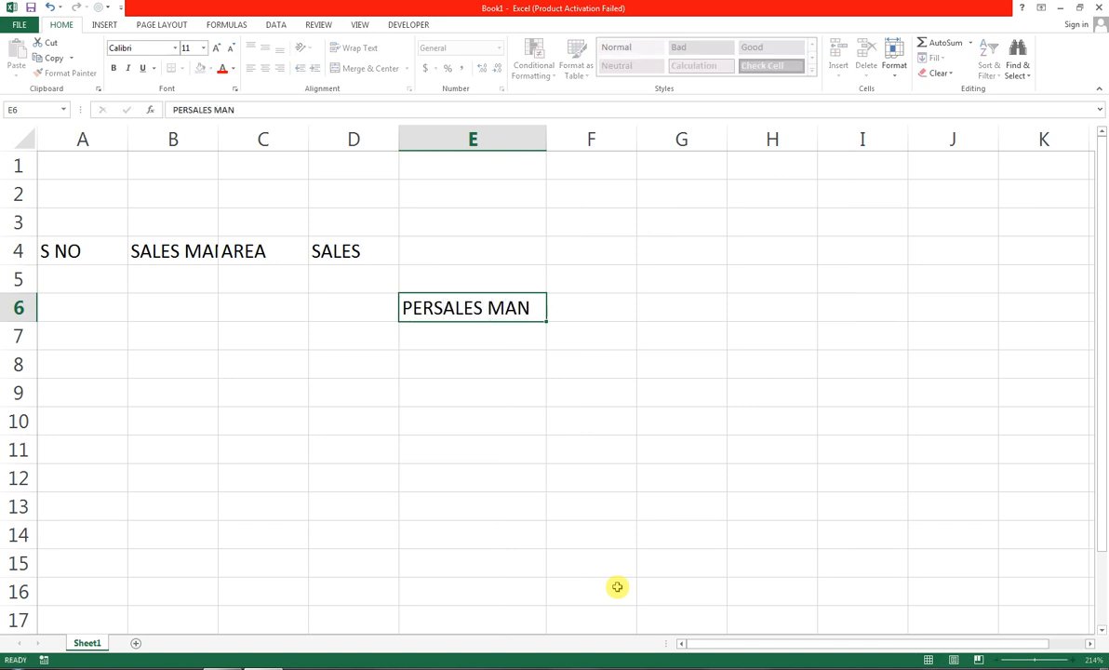
pyautogui.press('Tab')
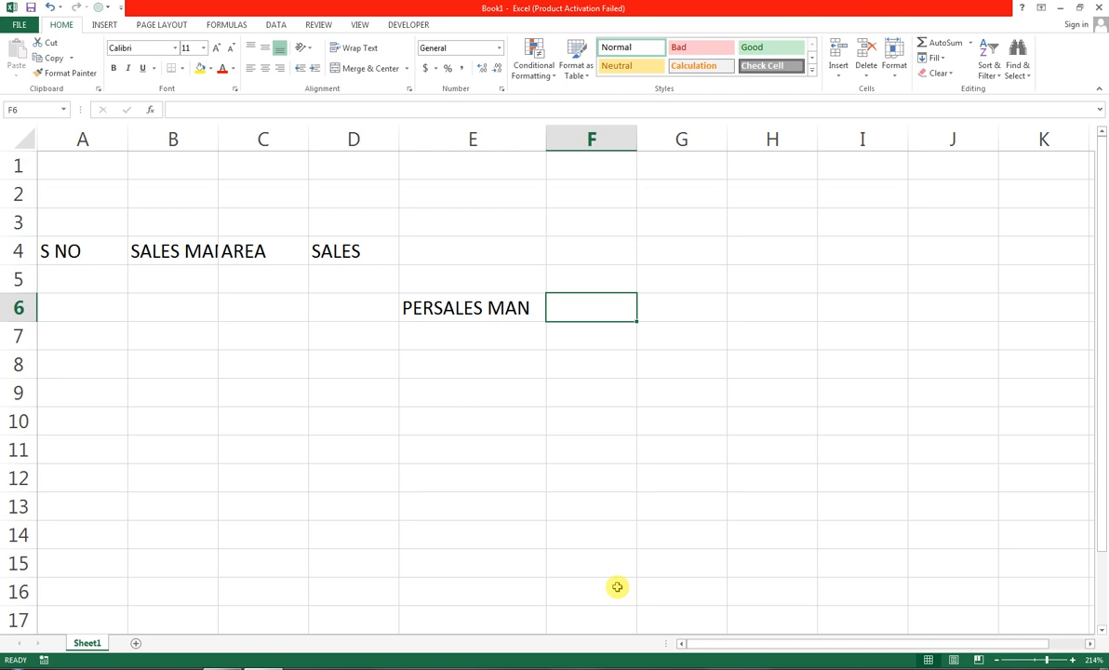
pyautogui.write('T')
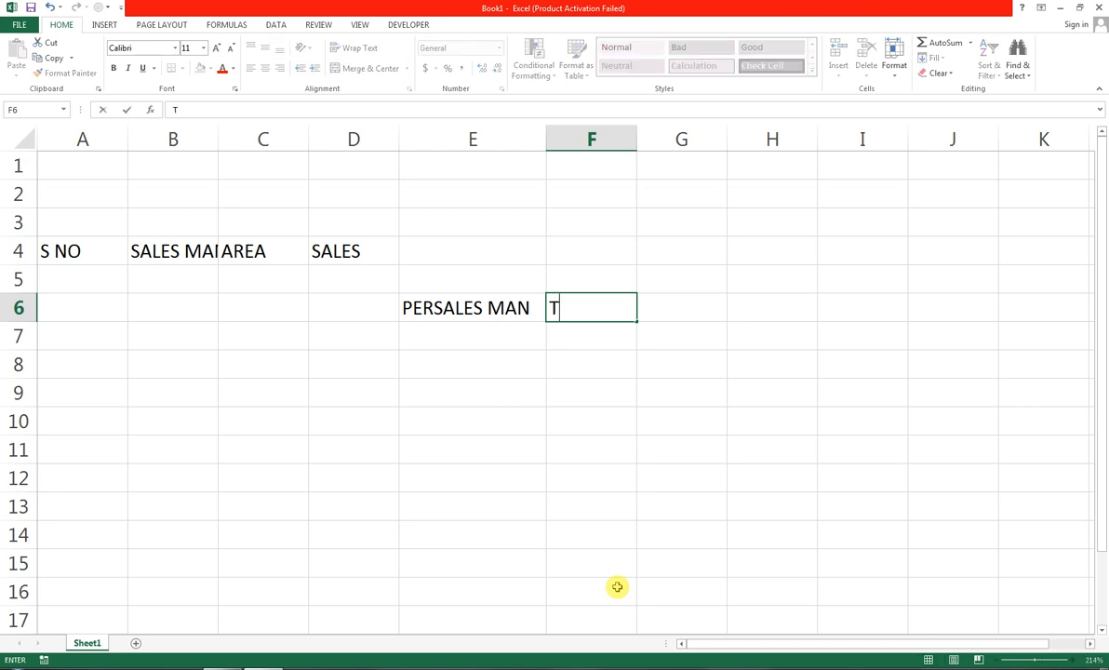
pyautogui.write('-SALES')
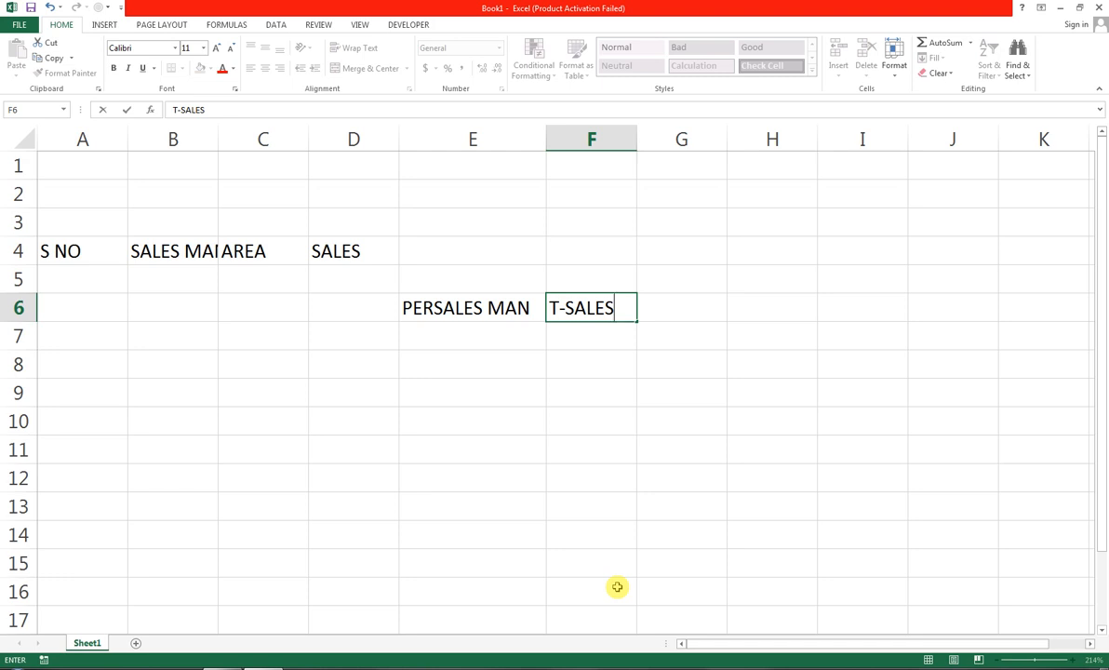
pyautogui.press('Return')
# Enter the headings PER AREA in cell E12 and T-SALES in cell F12.
pyautogui.press('Return')
pyautogui.press('Return')
pyautogui.press('Return')
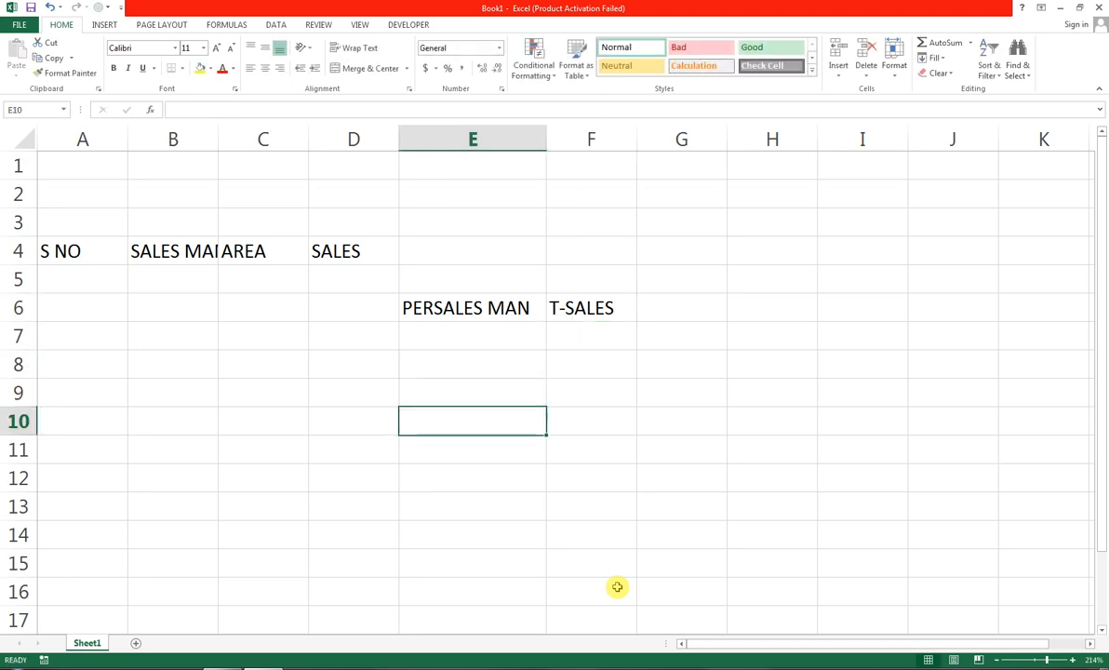
pyautogui.press('Return')
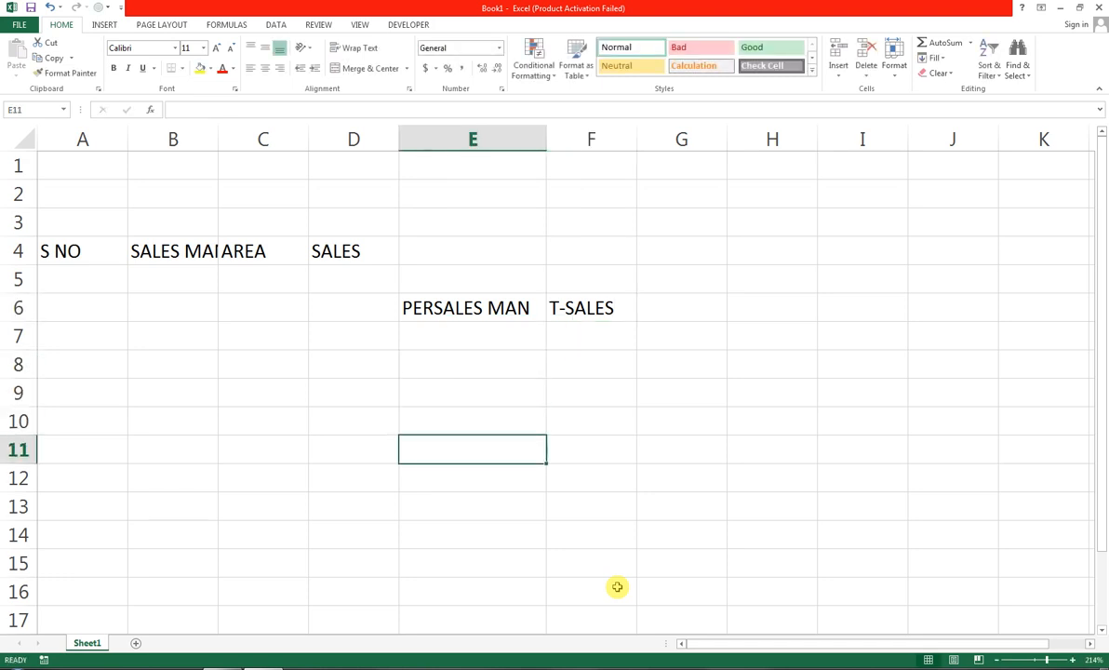
pyautogui.write('PER')
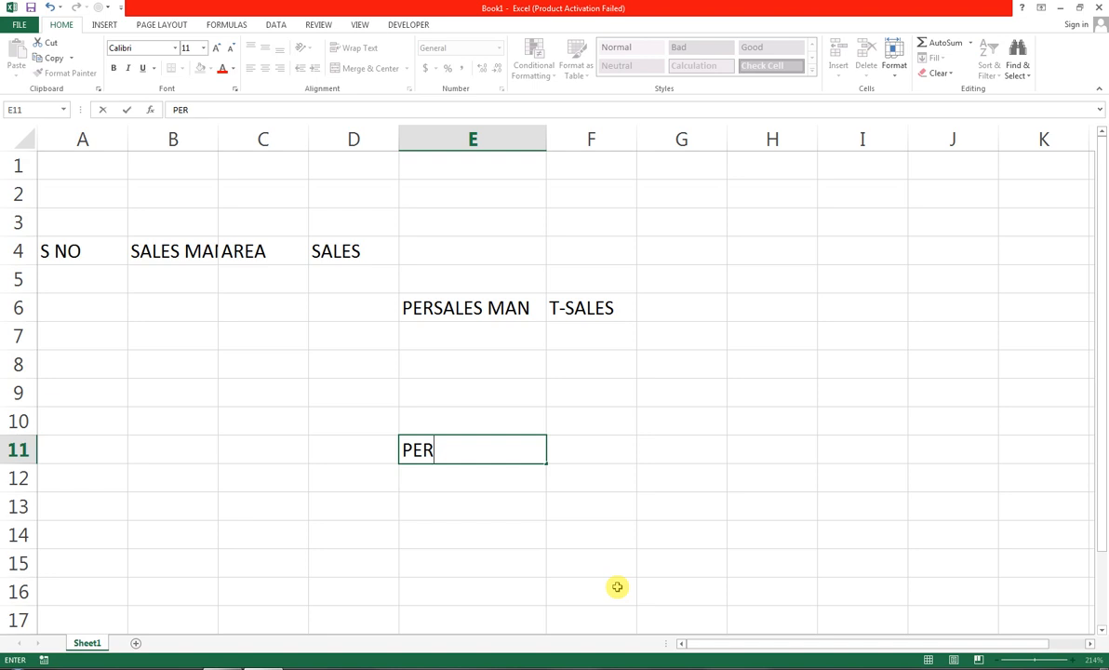
pyautogui.hotkey('ctrl', 'Return')
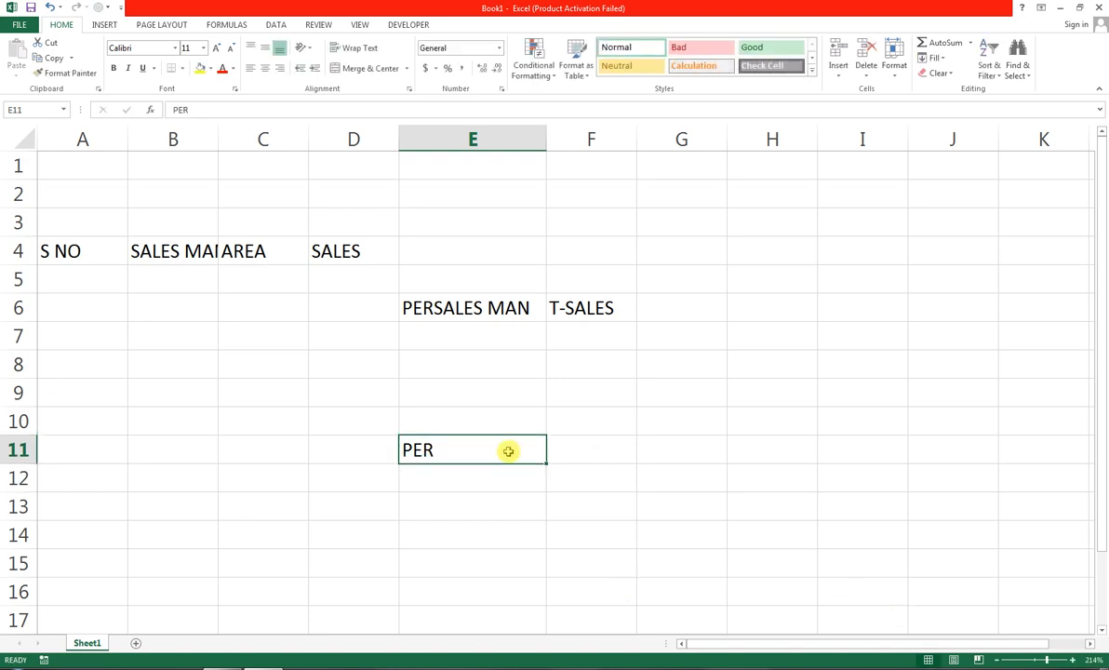
pyautogui.moveTo(505, 465); pyautogui.dragTo(492, 477)
pyautogui.doubleClick(492, 477)
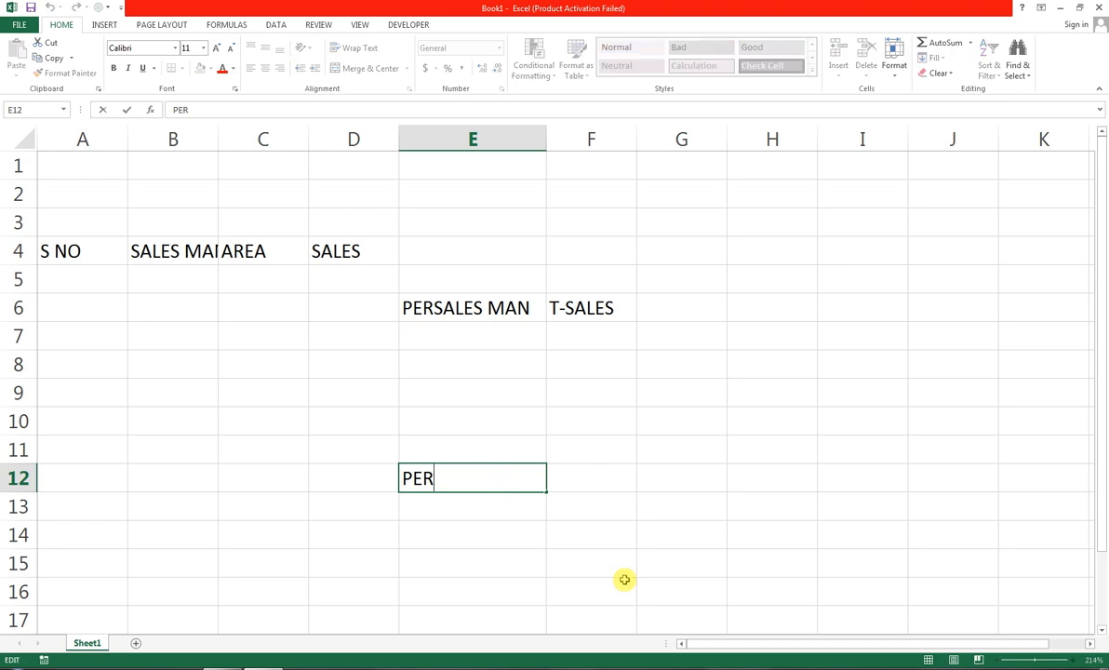
pyautogui.write('AREA')
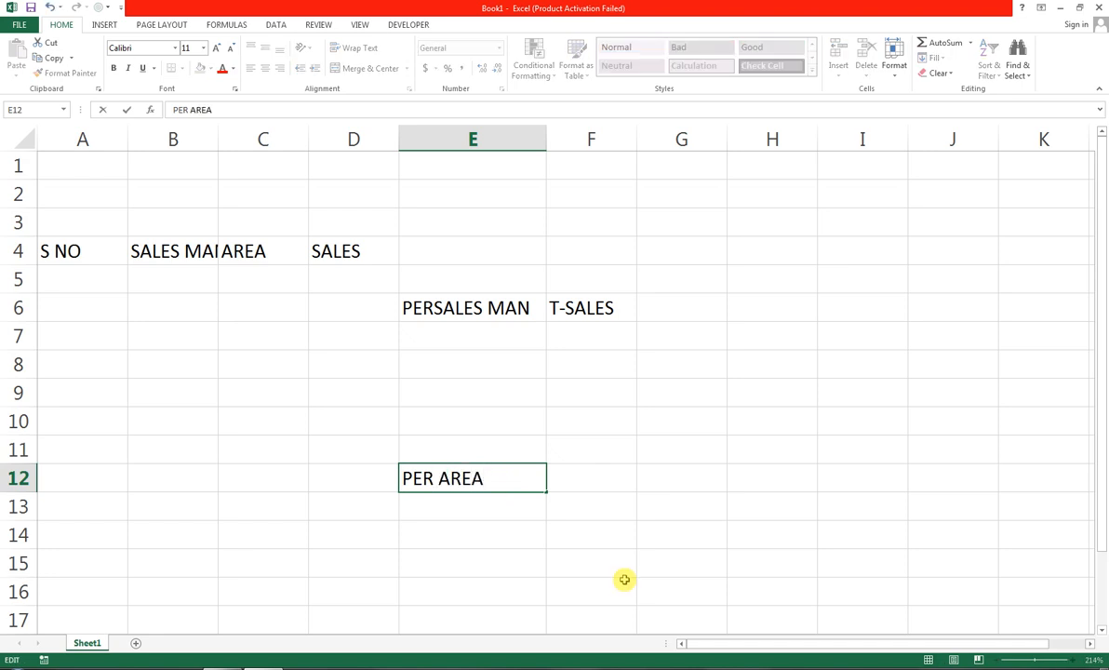
pyautogui.hotkey('ctrl', 'Return')
pyautogui.press('Tab')
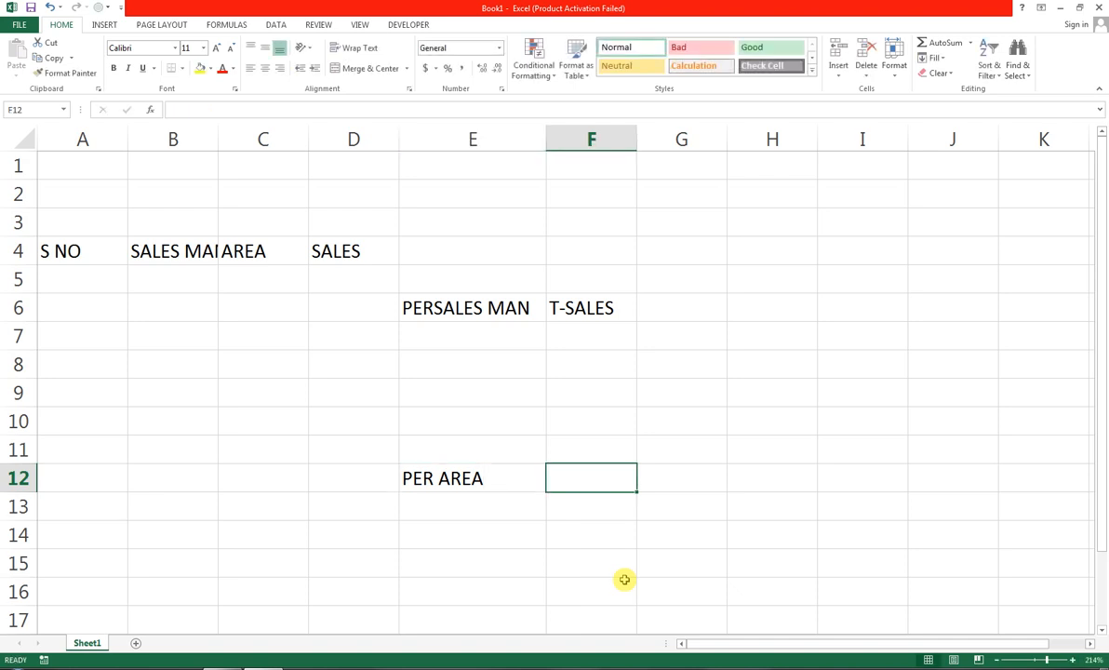
pyautogui.write('T-SALES')
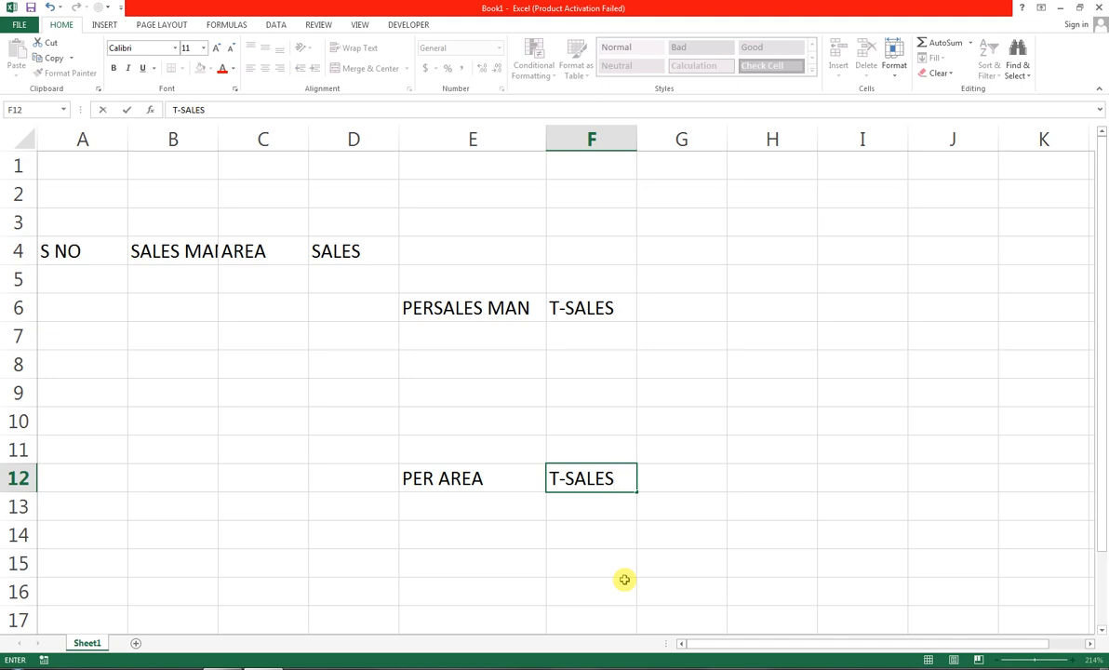
# Enter the serial numbers 1 and 2 in cells A5 and A6 under S NO.
pyautogui.press('Up')
pyautogui.press('Up')
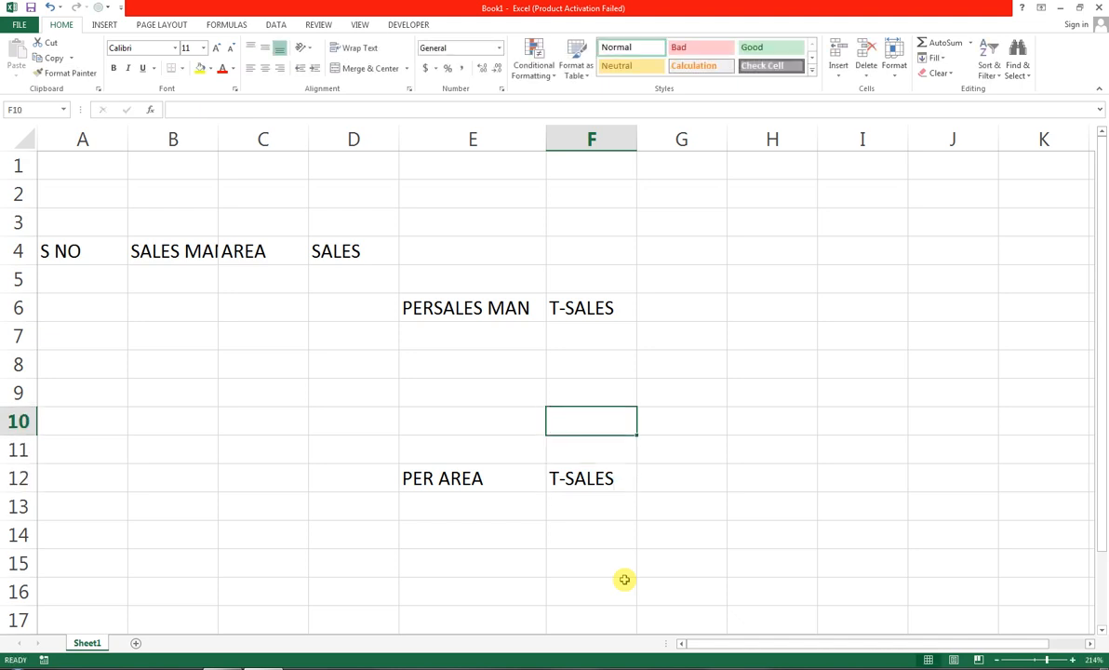
pyautogui.press('Left')
pyautogui.press('Left')
pyautogui.press('Left')
pyautogui.press('Left')
pyautogui.press('Left')
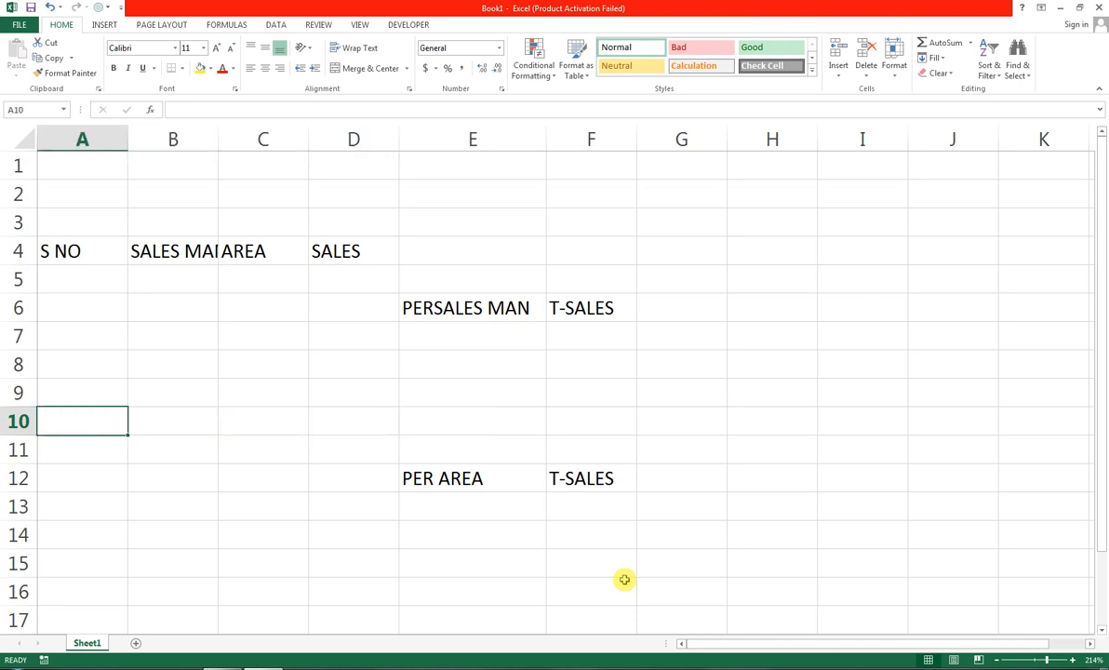
pyautogui.press('Up')
pyautogui.press('Up')
pyautogui.press('Up')
pyautogui.press('Up')
pyautogui.press('Up')
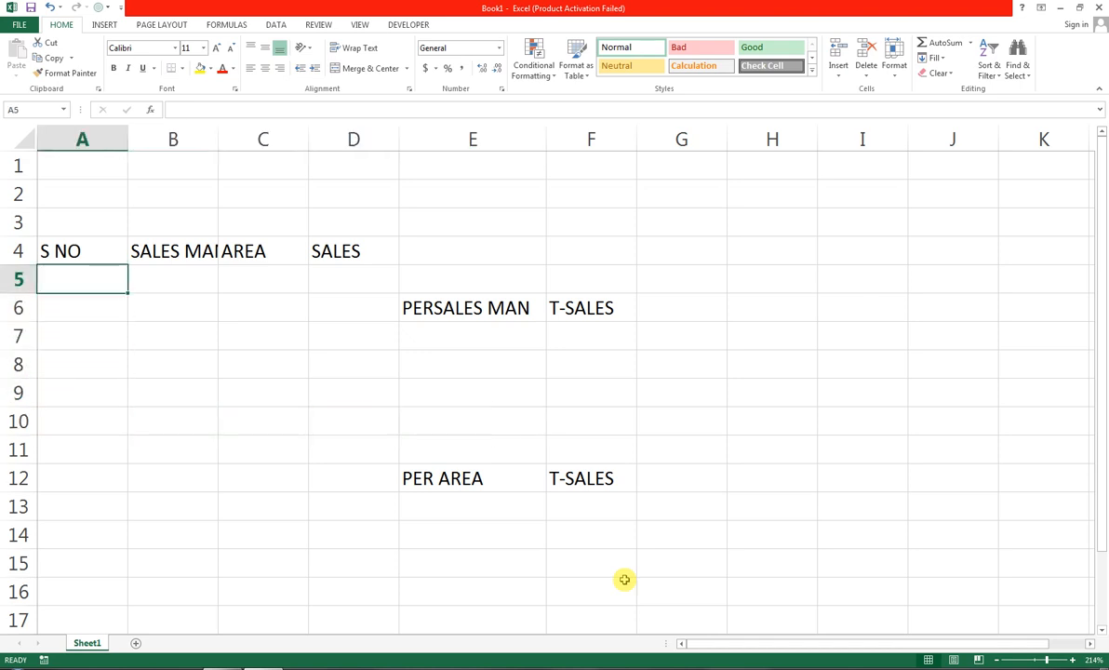
pyautogui.write('1')
pyautogui.press('Return')
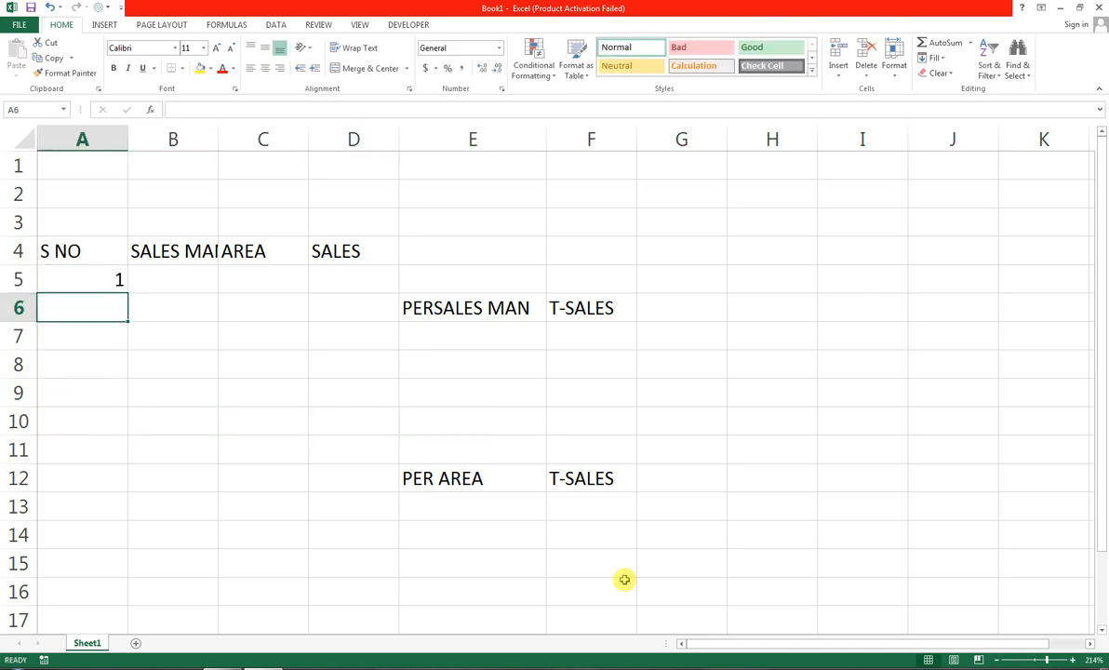
pyautogui.write('2')
pyautogui.press('Return')
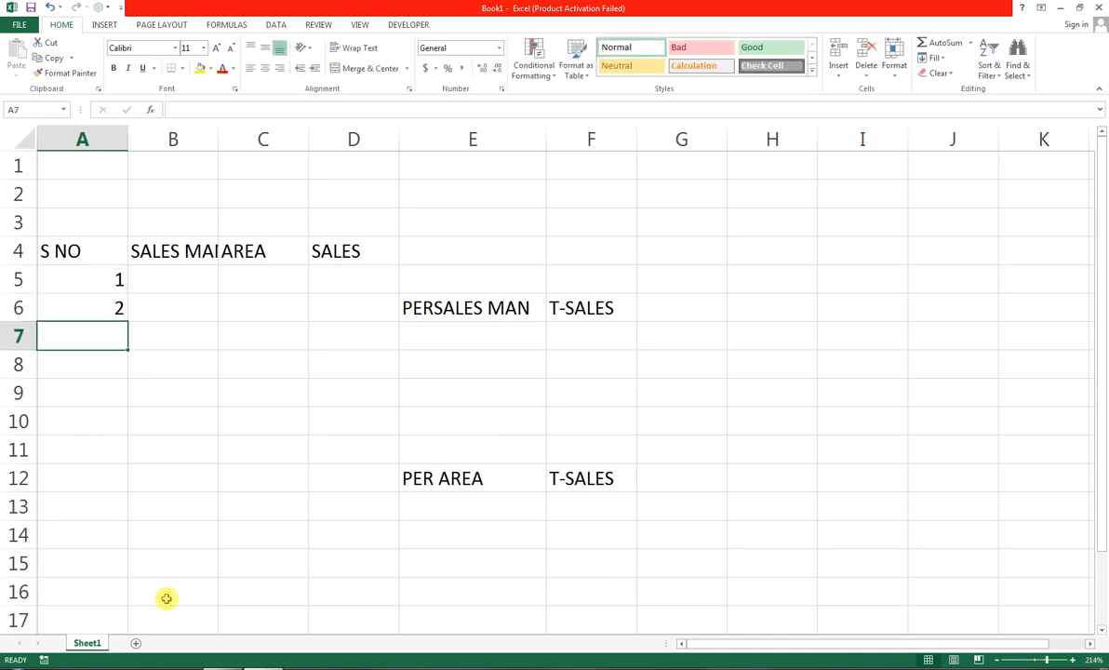
# Extend the serial number series from A5:A6 down to 13 in cell A17.
pyautogui.click(119, 279)
pyautogui.moveTo(120, 296); pyautogui.dragTo(120, 306)
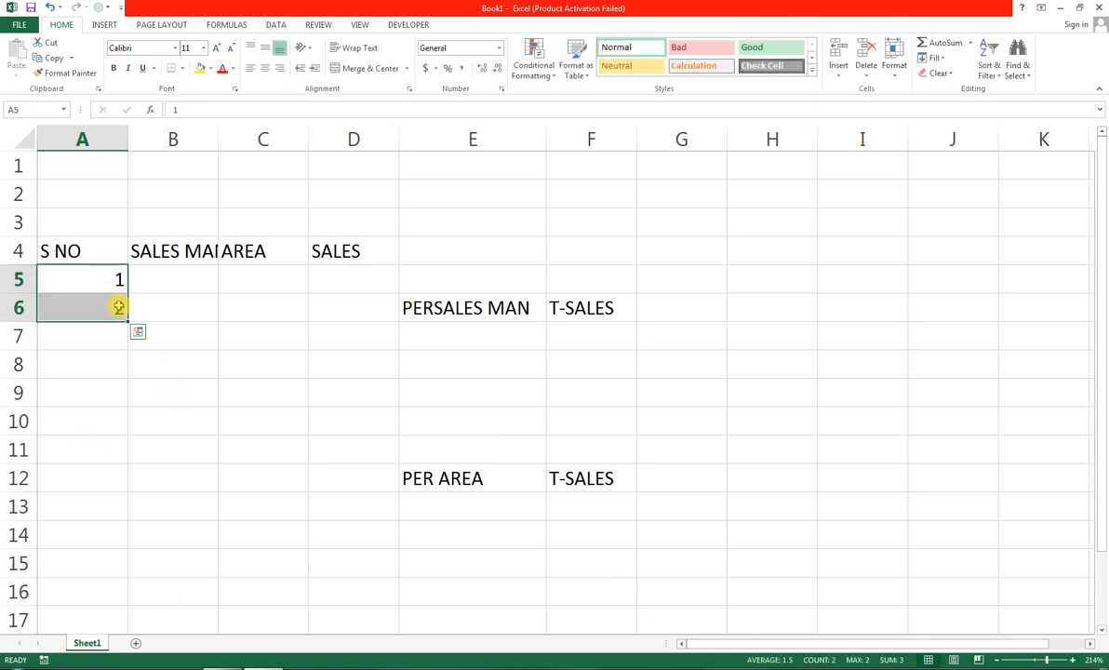
pyautogui.hotkey('ctrl', 'q')
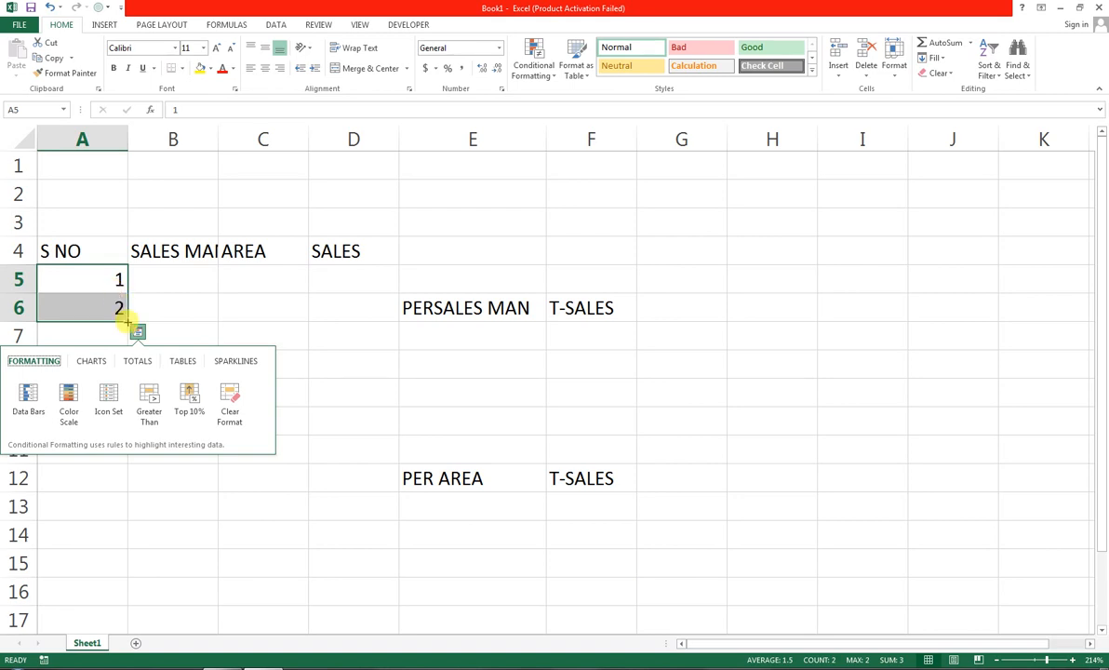
pyautogui.moveTo(126, 319); pyautogui.dragTo(134, 620)
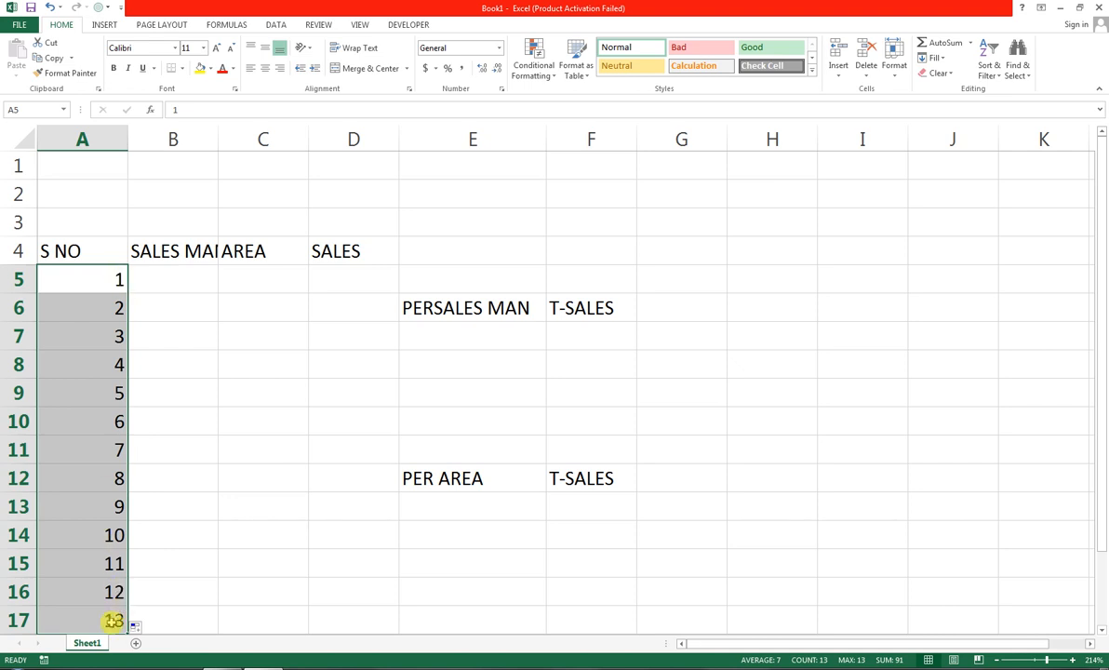
# Fit column B's width to the SALES MAN heading and enter three salesmen's names in cells B5 to B7.
pyautogui.doubleClick(217, 139)
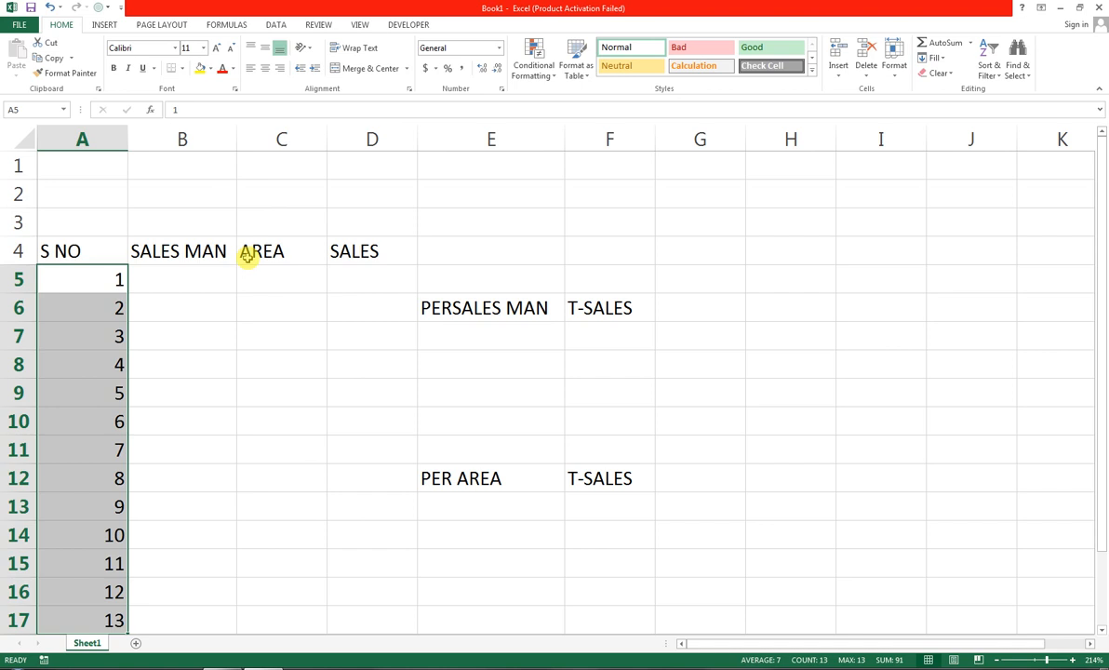
pyautogui.hotkey('ctrl', 'q')
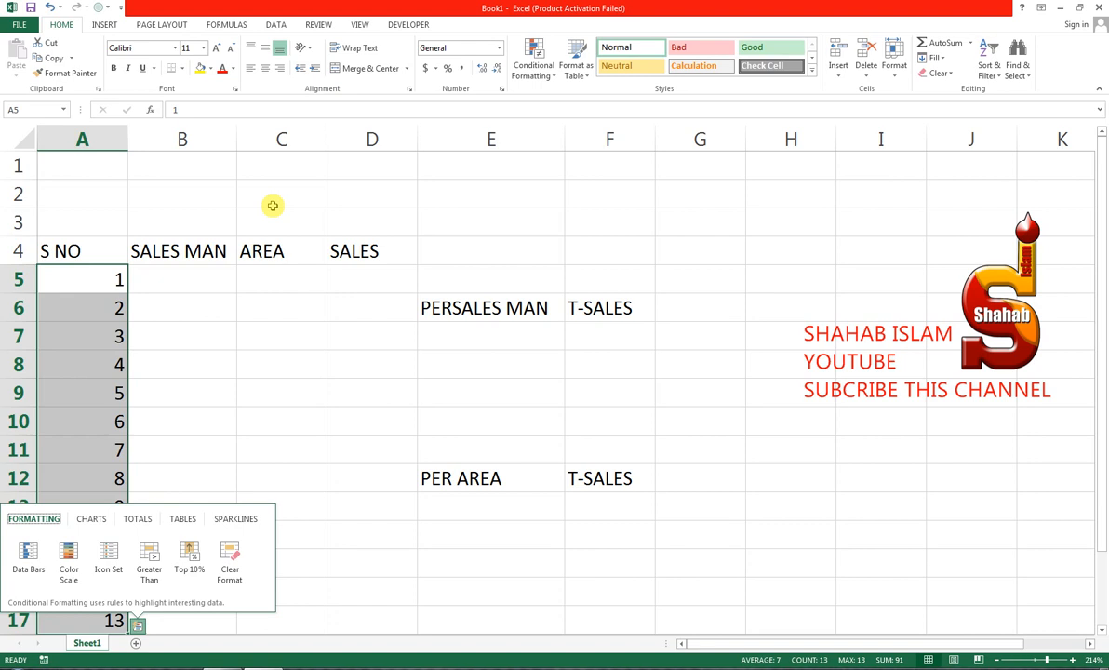
pyautogui.press('Right')
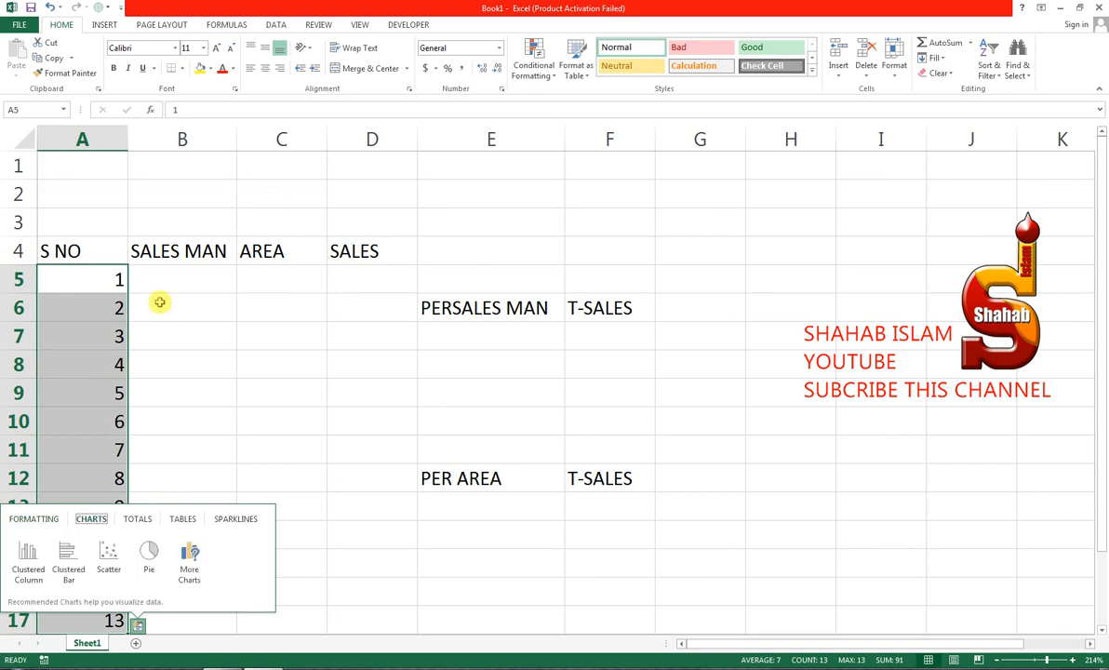
pyautogui.click(173, 278)
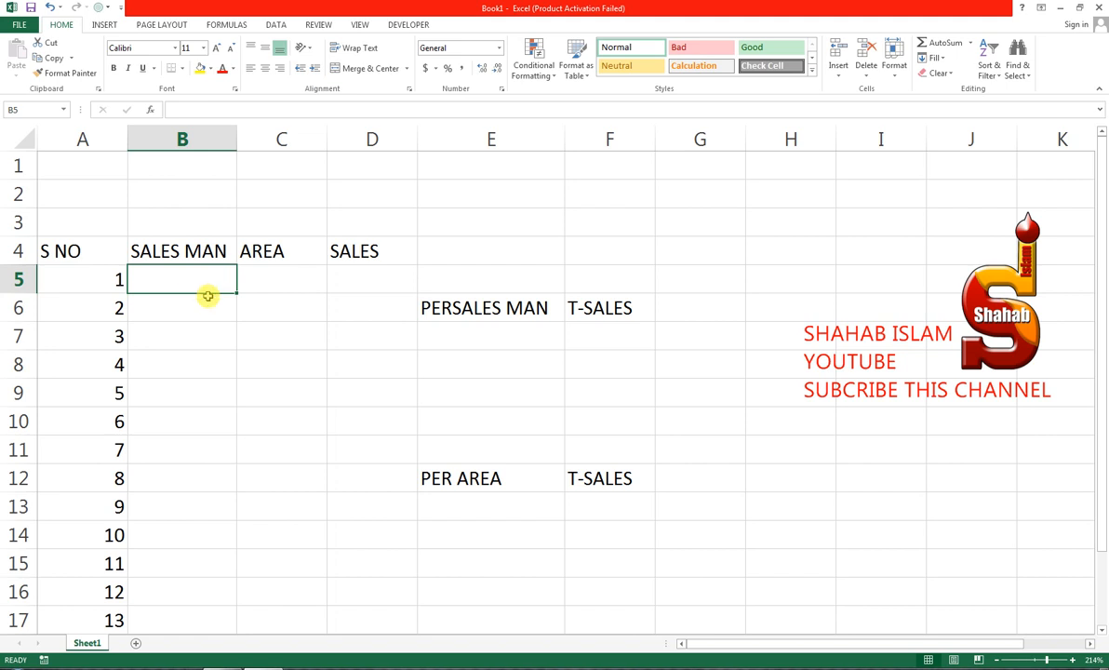
pyautogui.write('JAWAID')
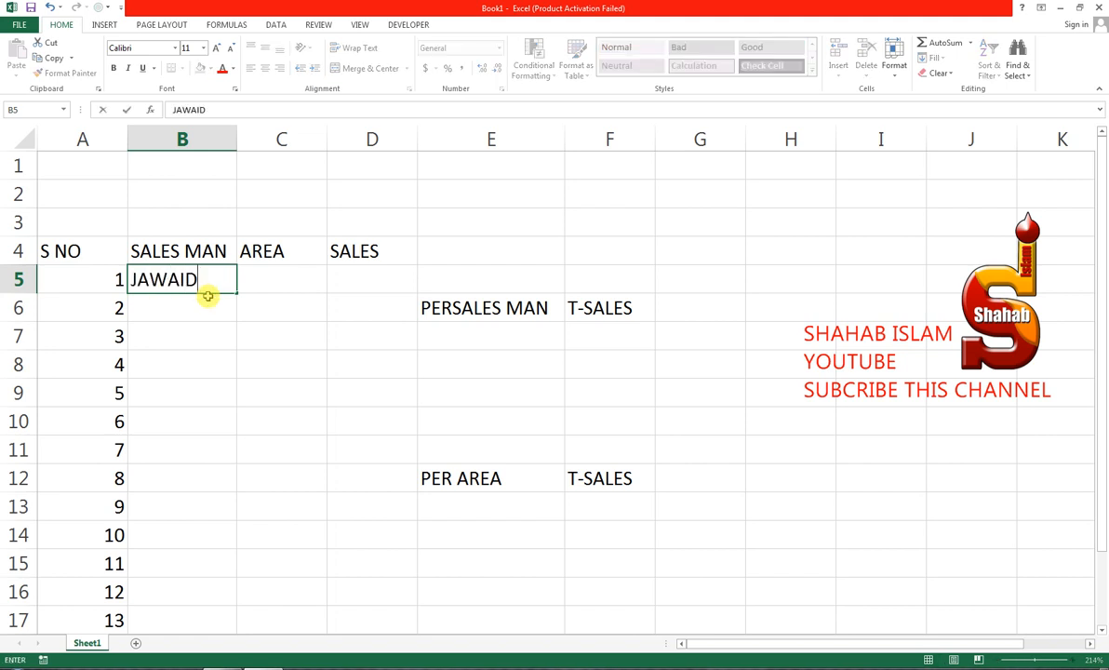
pyautogui.press('Return')
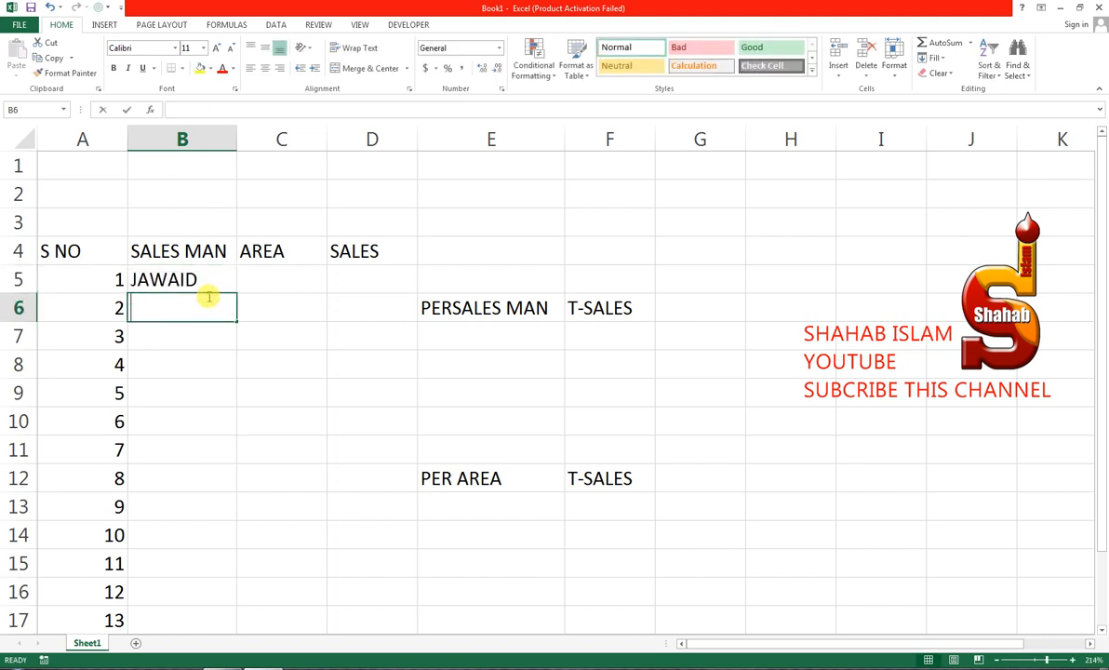
pyautogui.write('SHAHID')
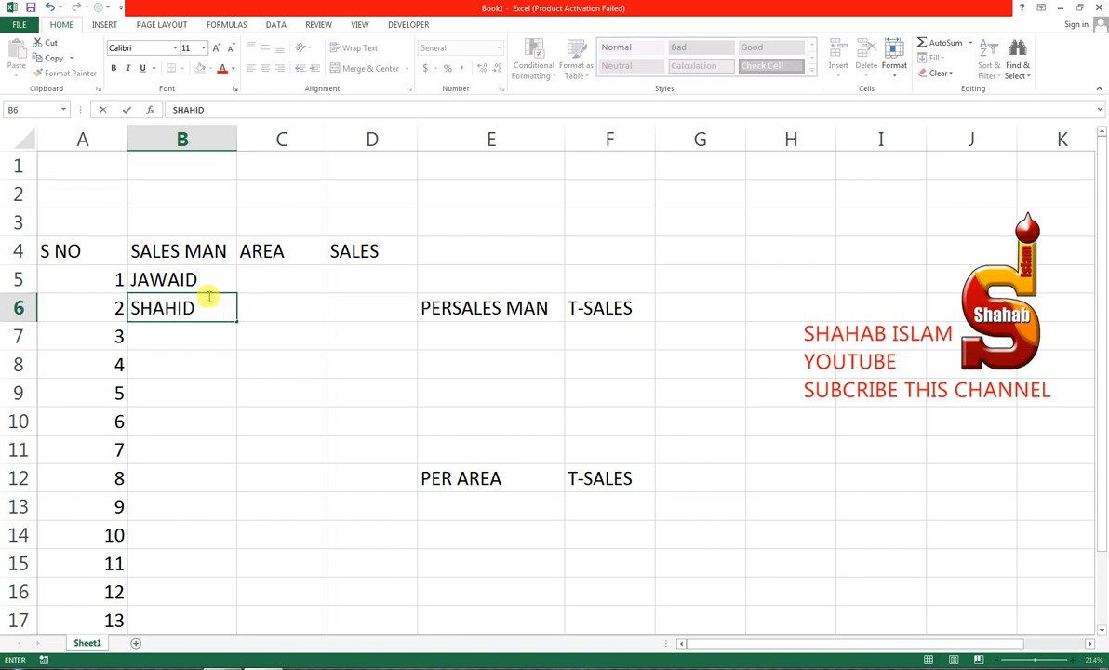
pyautogui.press('Return')
pyautogui.write('ADNAN')
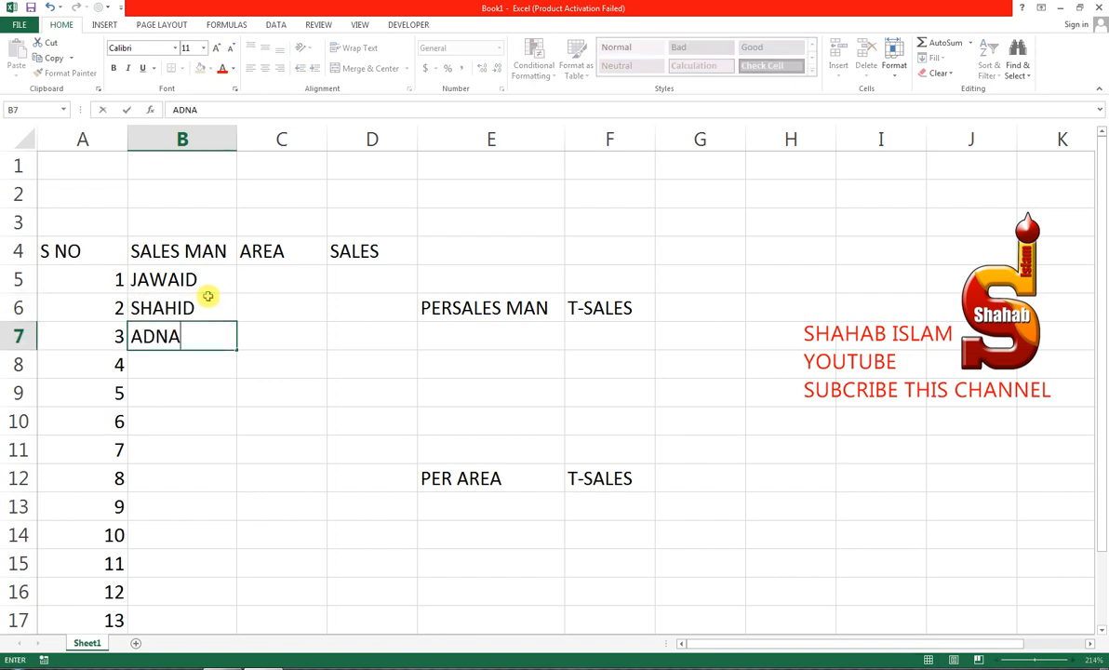
pyautogui.press('Return')
# Repeat the three salesmen's names from B5:B7 down the column to cell B17.
pyautogui.moveTo(178, 279); pyautogui.dragTo(173, 332)
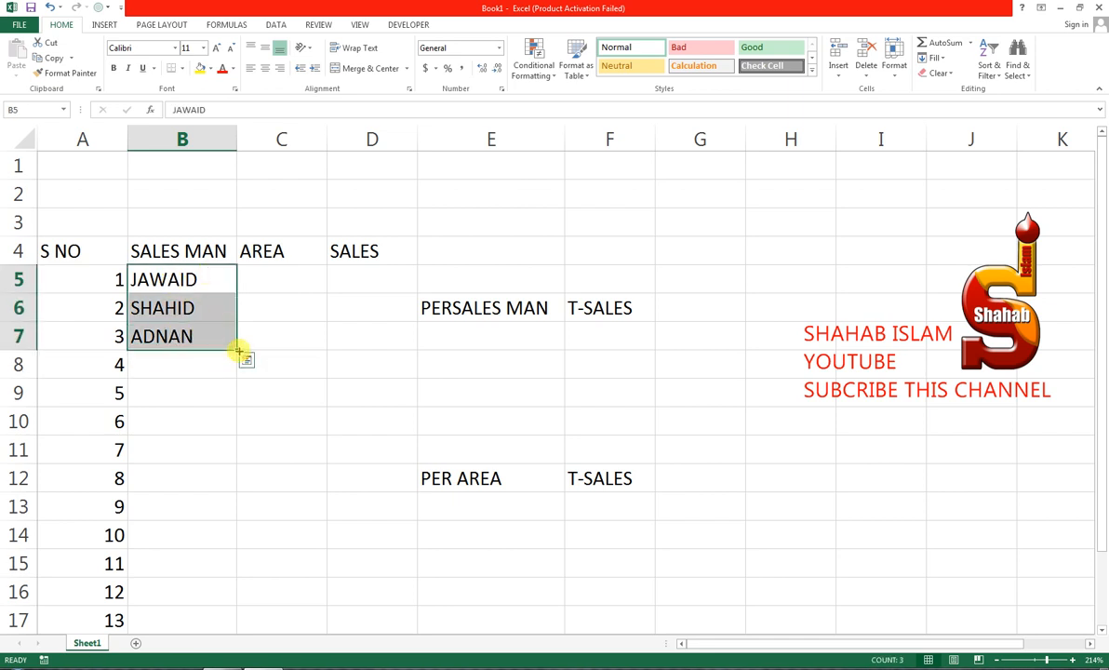
pyautogui.moveTo(239, 350); pyautogui.dragTo(224, 615)
pyautogui.moveTo(223, 615); pyautogui.dragTo(221, 620)
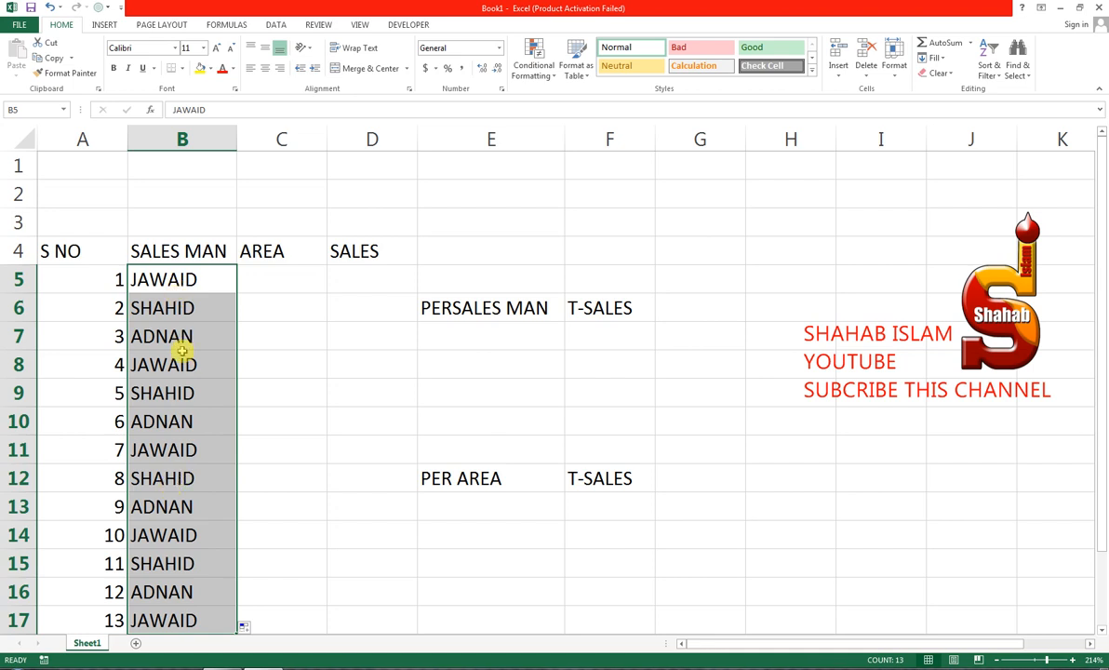
# Enter the areas GULSHAN, NAZIMABAD and ORANGI in cells C5, C6 and C7.
pyautogui.click(244, 276)
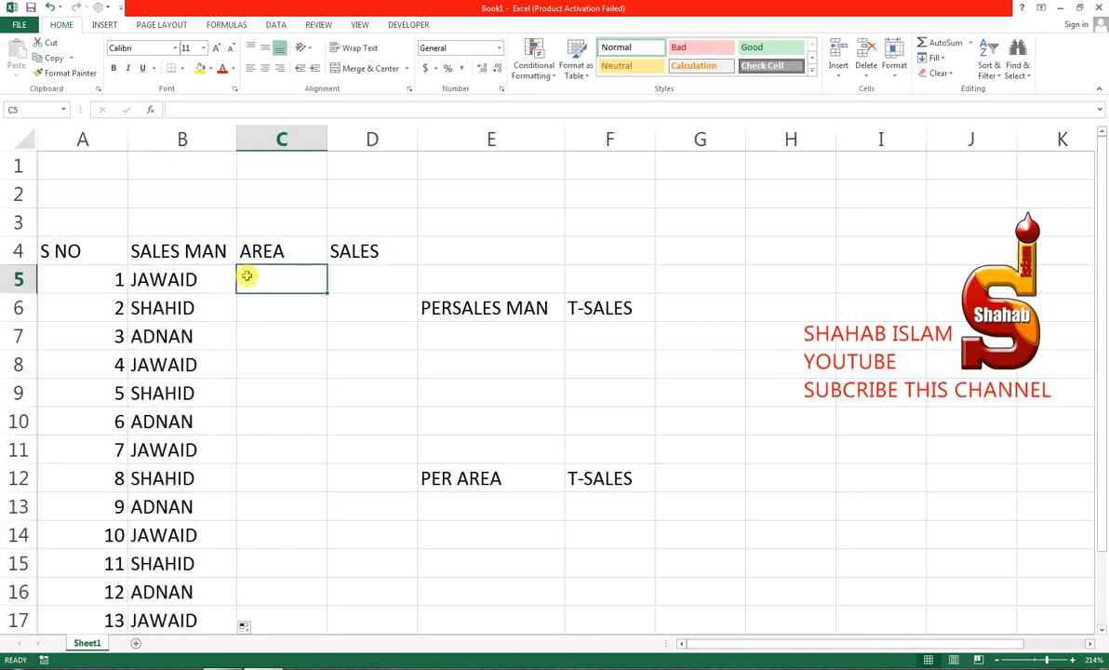
pyautogui.write('GU')
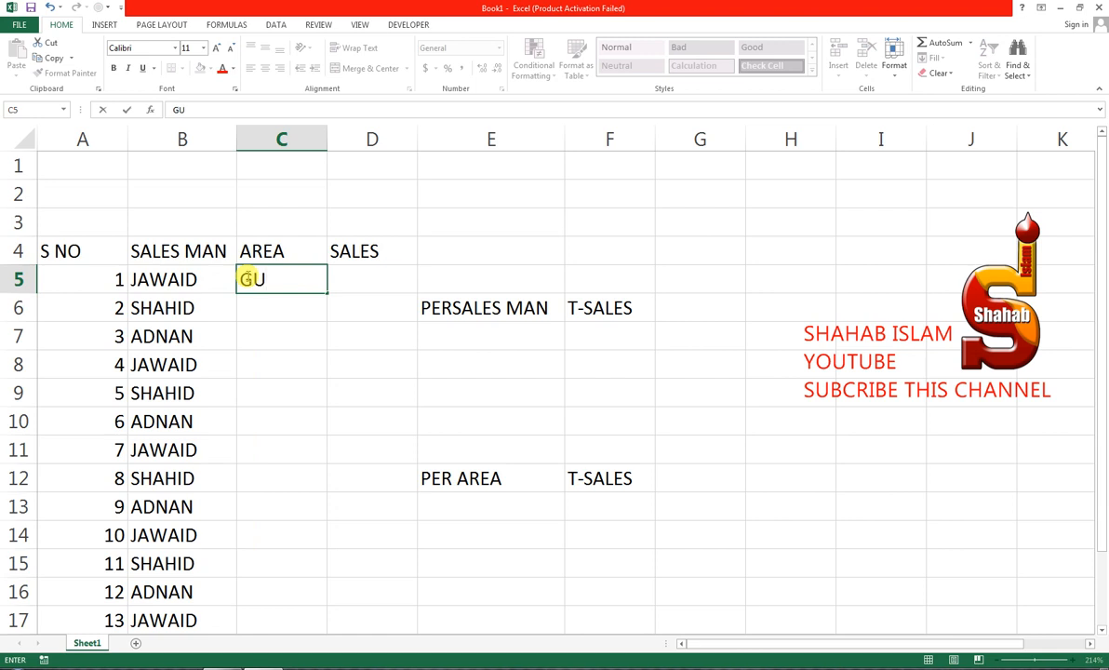
pyautogui.write('LSHAN')
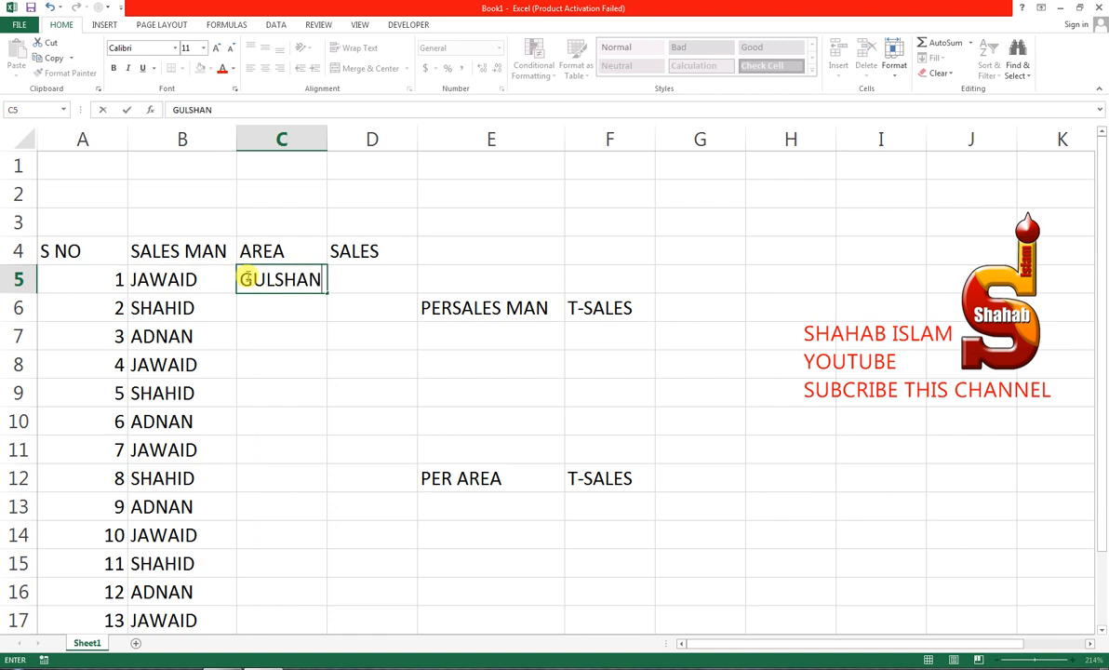
pyautogui.press('Return')
pyautogui.write('NAZIMABAD')
pyautogui.hotkey('ctrl', 'Return')
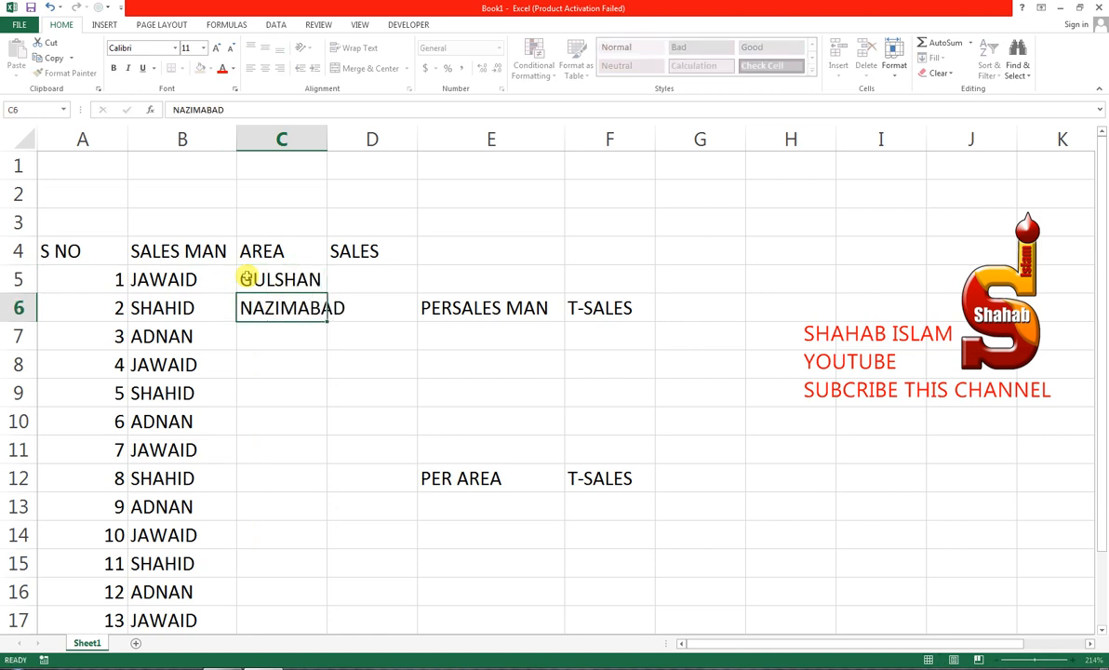
pyautogui.press('Return')
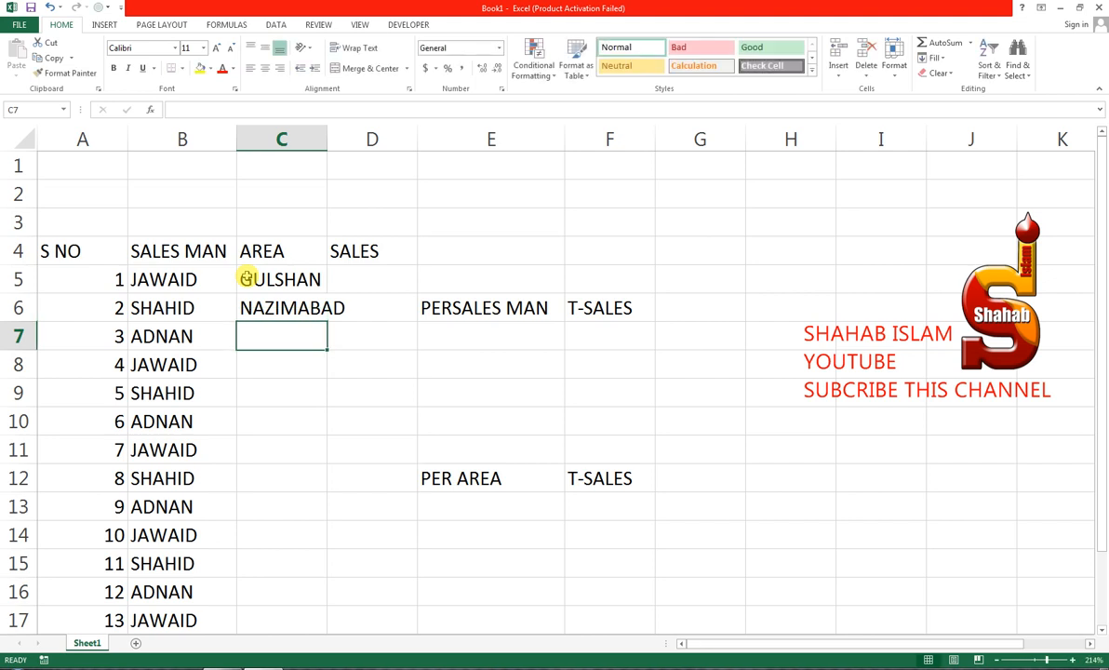
pyautogui.write('ORANG')
pyautogui.press('Return')
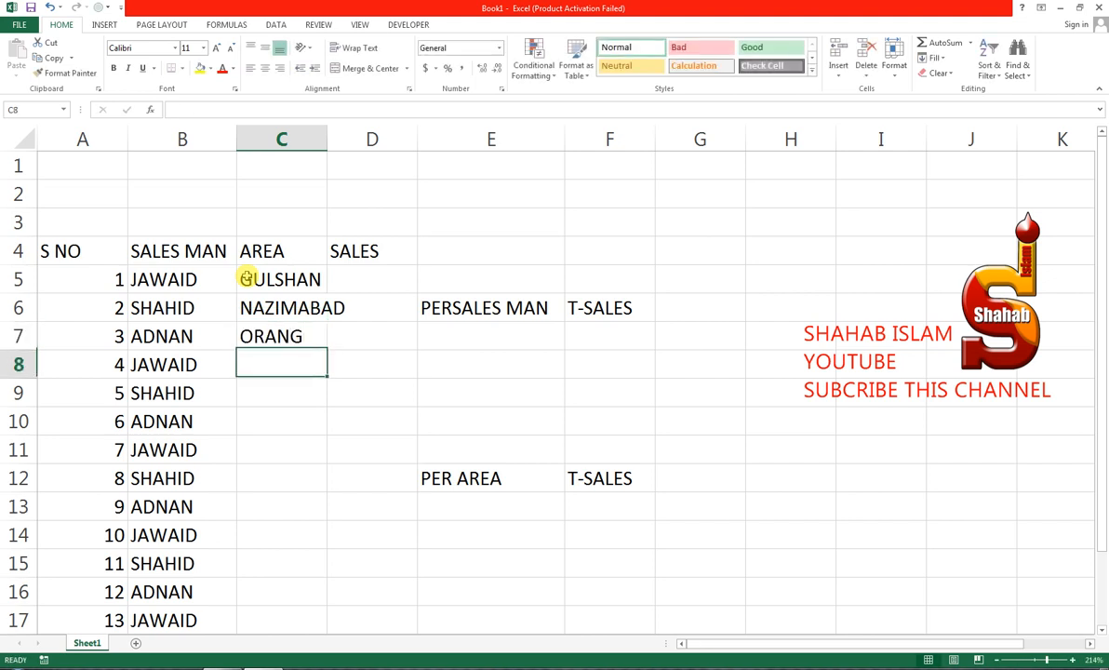
pyautogui.press('Up')
pyautogui.press('F2')
pyautogui.write('I')
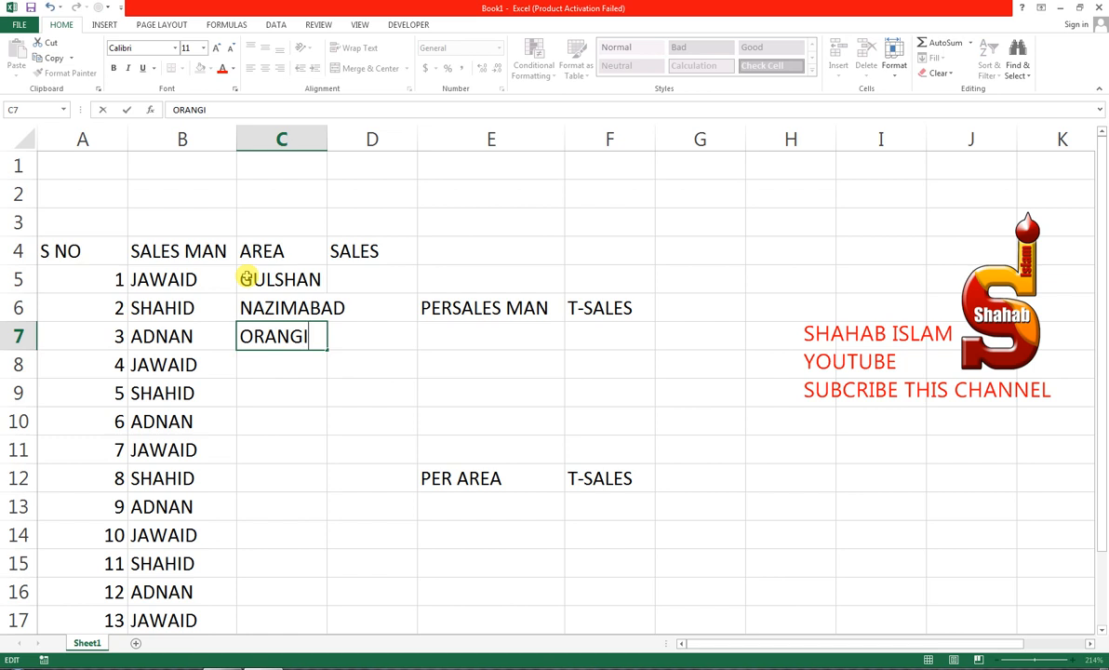
pyautogui.press('Return')
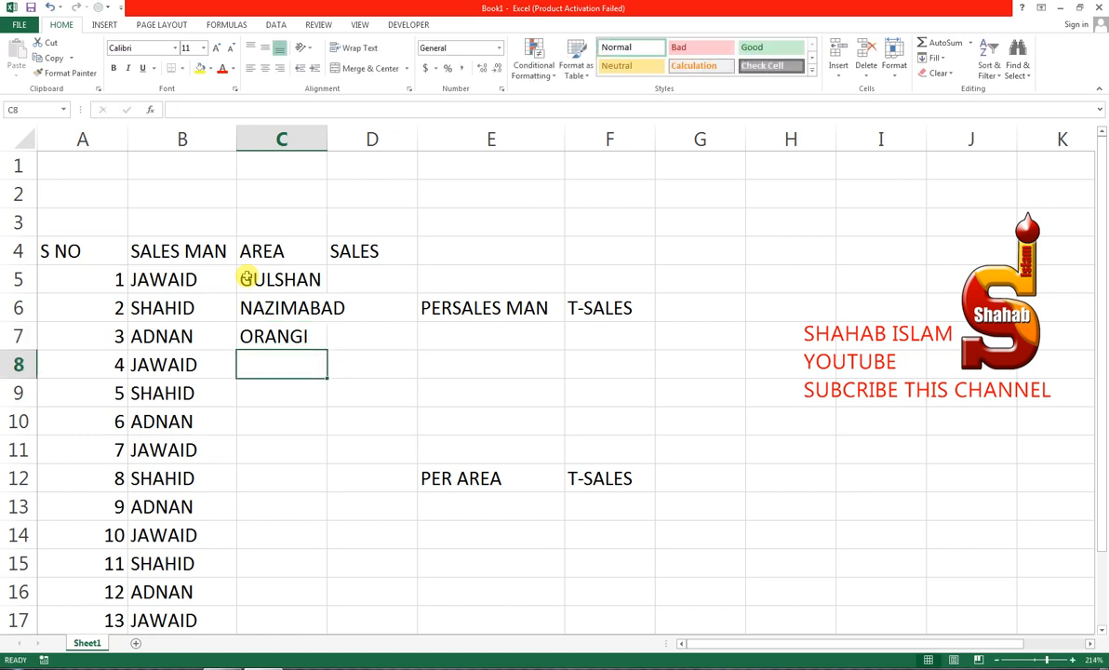
# Repeat the three areas from C5:C7 down to cell C17, and change the area in C13 to GULSHAN.
pyautogui.moveTo(253, 277); pyautogui.dragTo(309, 617)
pyautogui.click(272, 510)
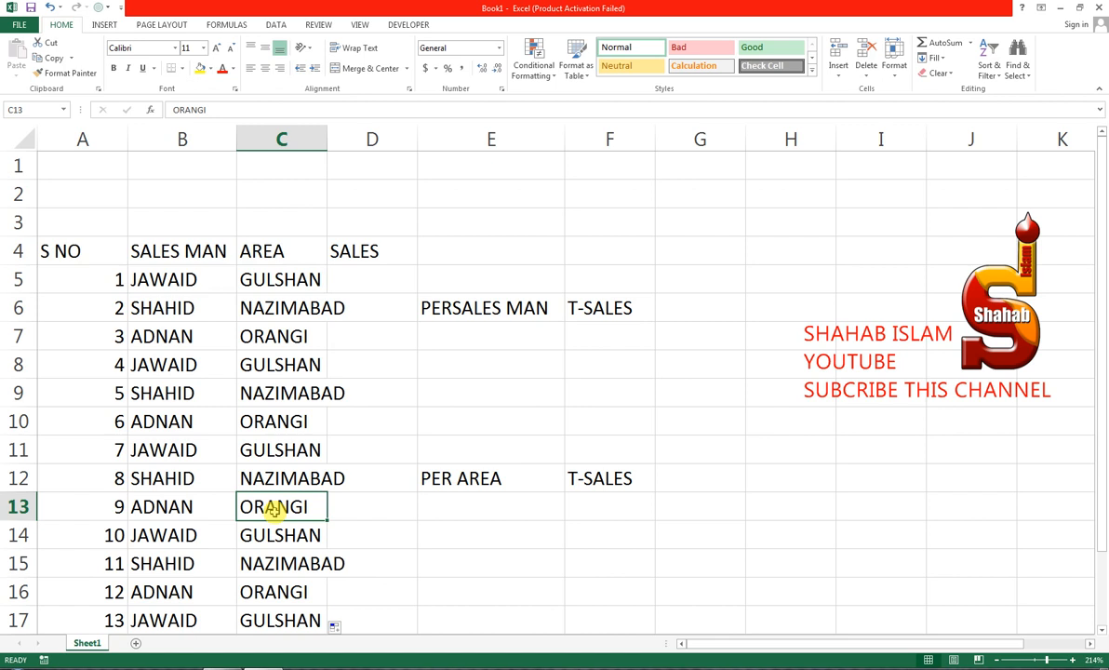
pyautogui.press('Down')
pyautogui.click(273, 510)
pyautogui.write('GULSHAN')
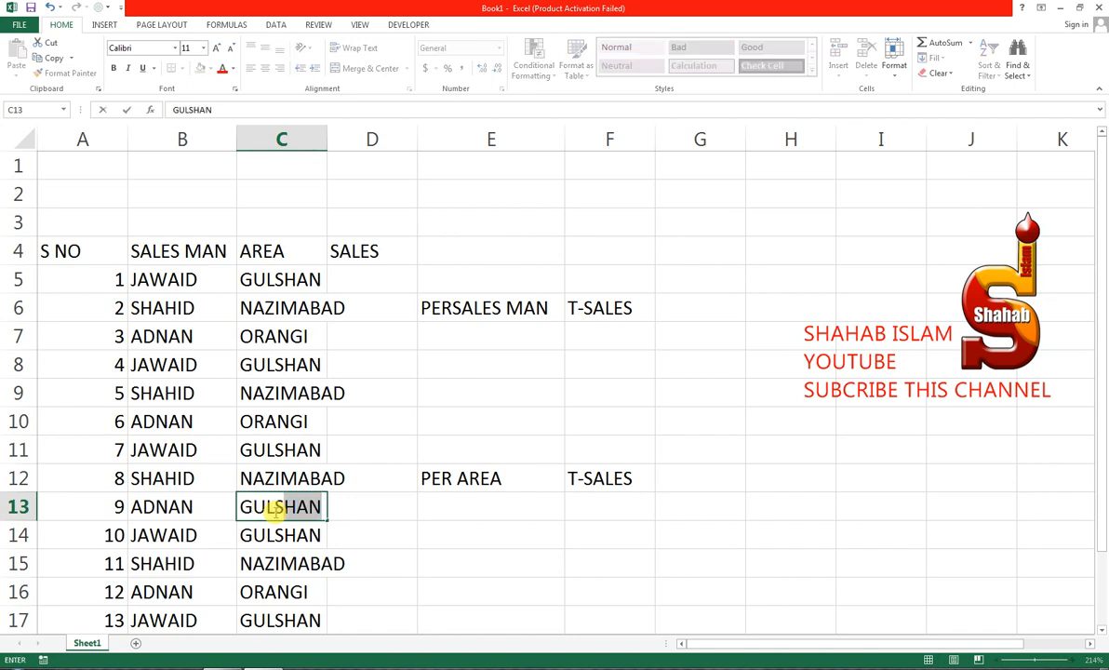
pyautogui.press('Tab')
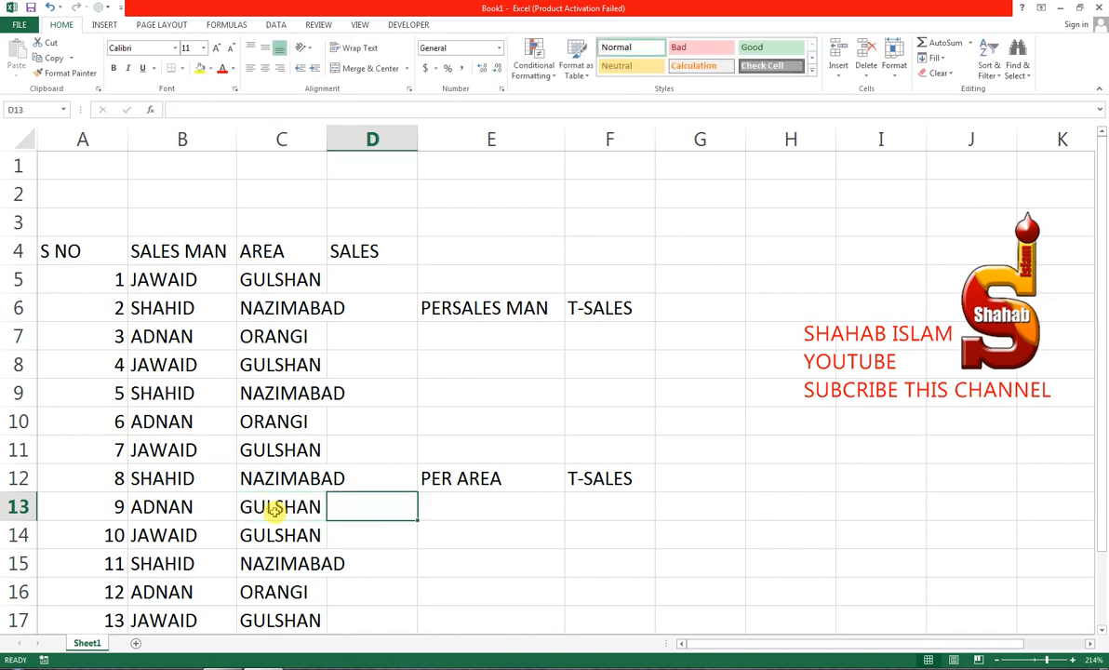
# Select cell D5 under SALES and fit column C's width to the area names.
pyautogui.press('Up')
pyautogui.press('Up')
pyautogui.press('Up')
pyautogui.press('Up')
pyautogui.press('Up')
pyautogui.press('Up')
pyautogui.press('Up')
pyautogui.press('Up')
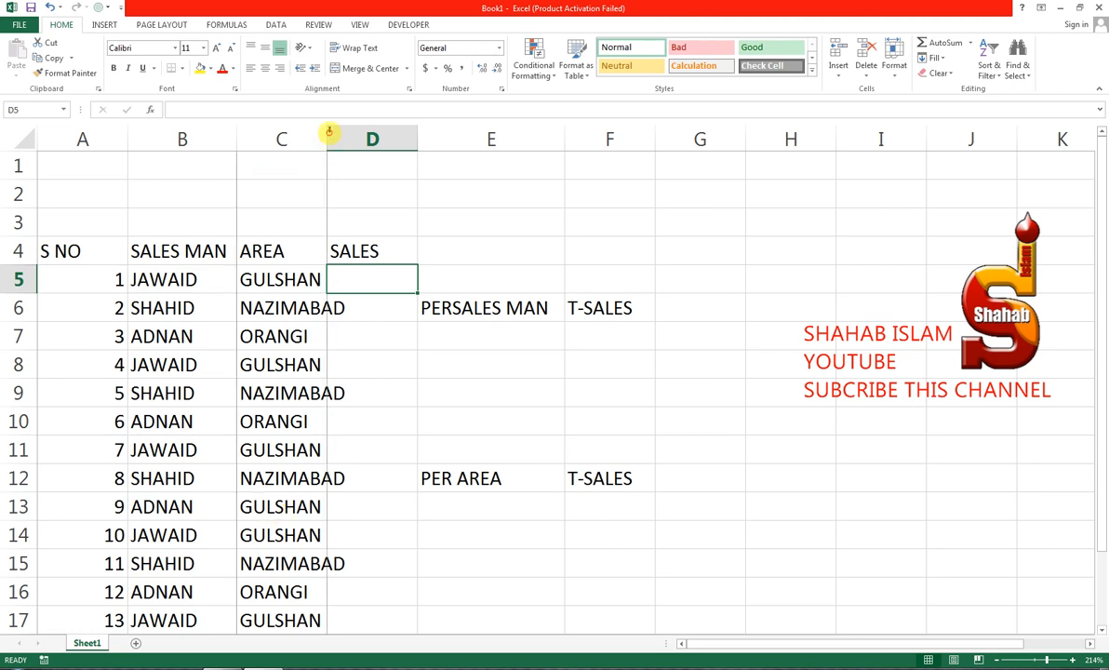
pyautogui.doubleClick(328, 135)
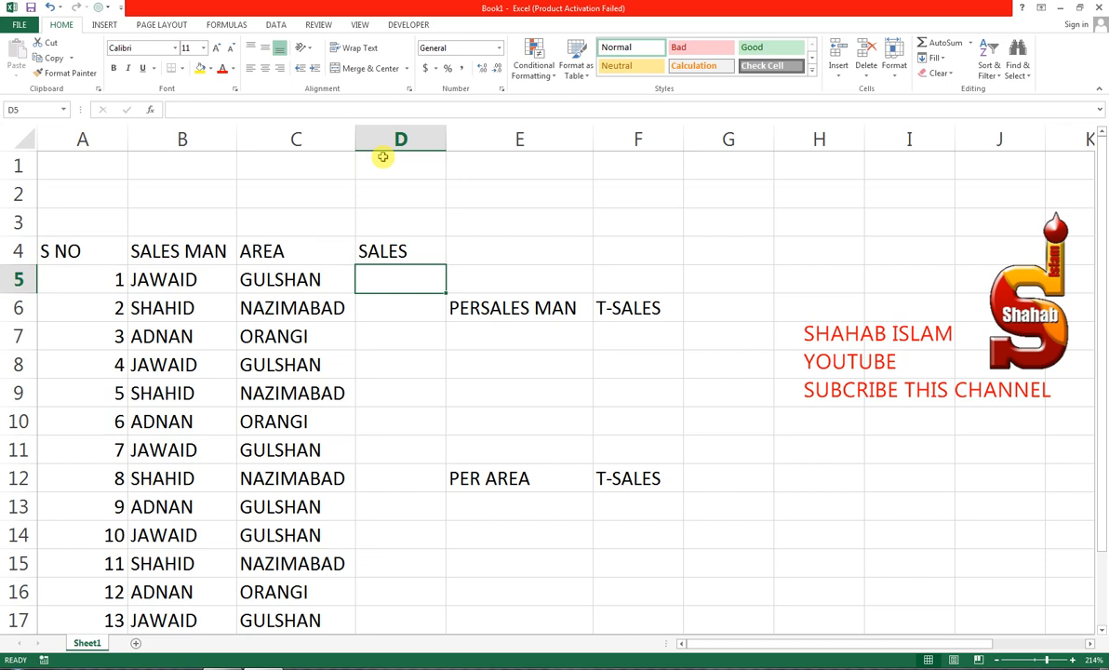
# Enter the sales figures 250, 175, 150 and 225 in cells D5 to D8.
pyautogui.write('250')
pyautogui.press('Return')
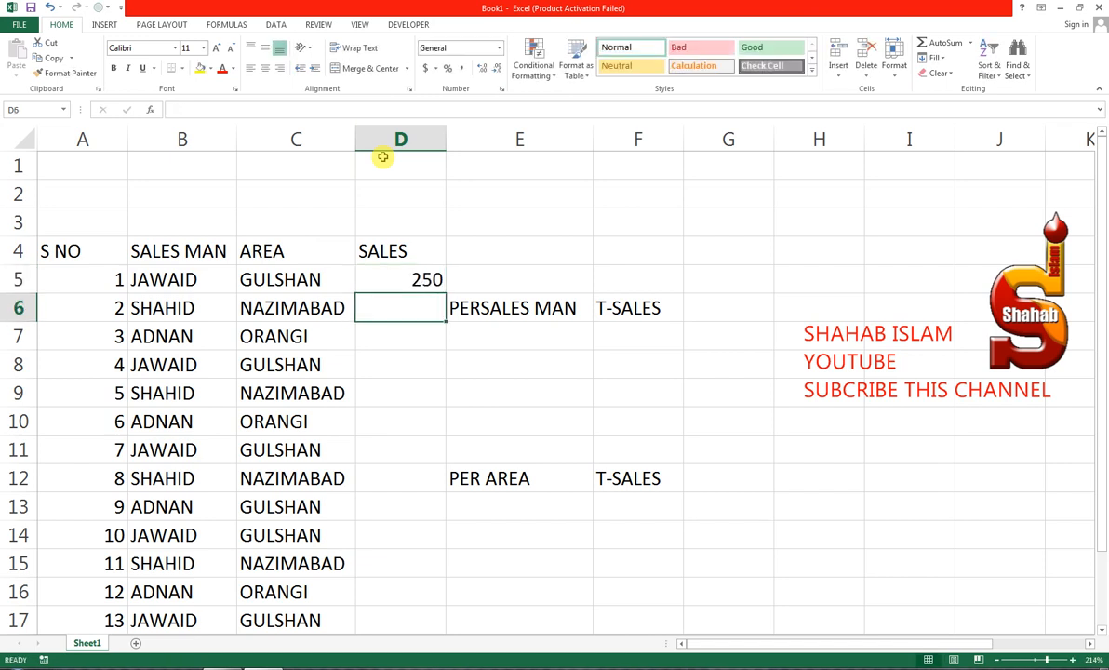
pyautogui.write('175')
pyautogui.press('Return')
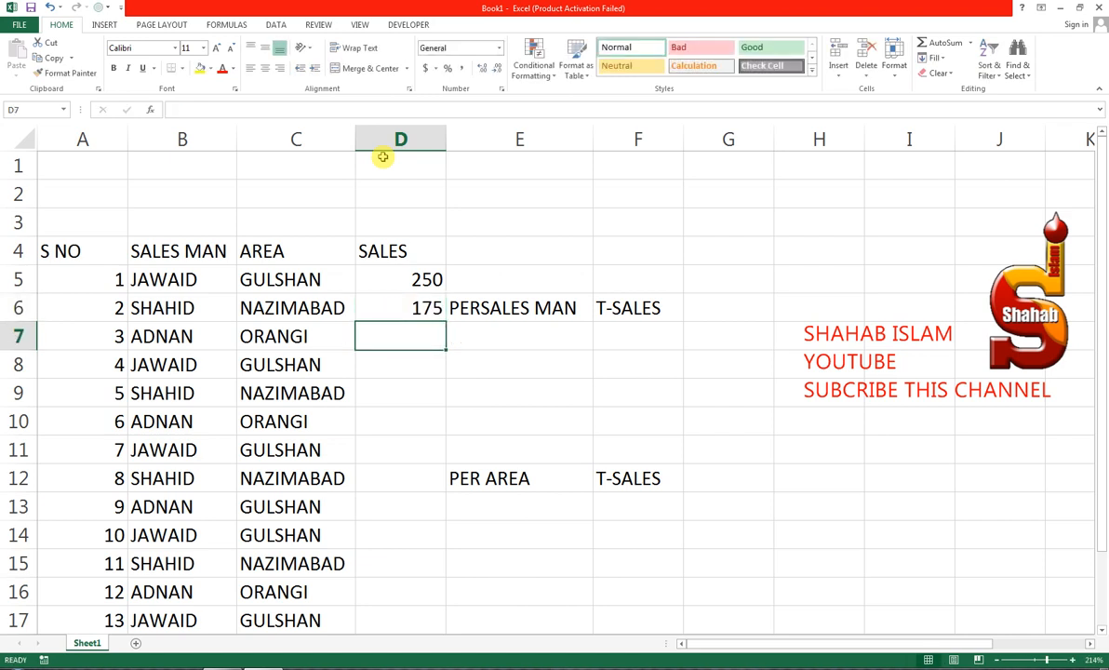
pyautogui.write('150')
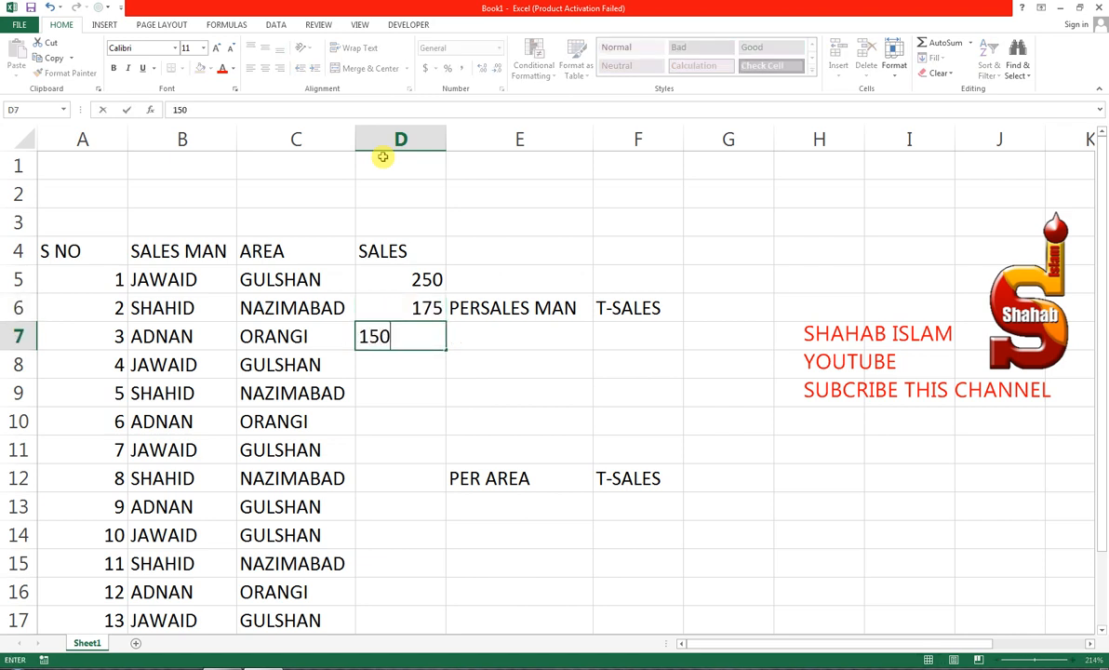
pyautogui.press('Return')
pyautogui.write('22')
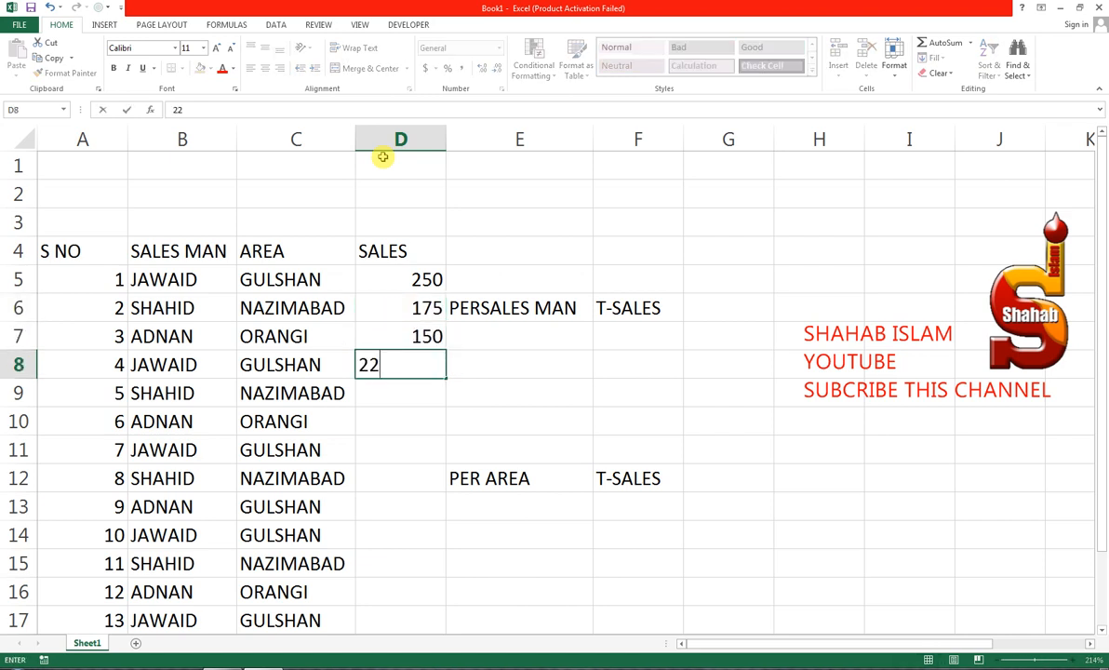
pyautogui.press('Return')
pyautogui.write('5')
pyautogui.press('Up')
pyautogui.write('225')
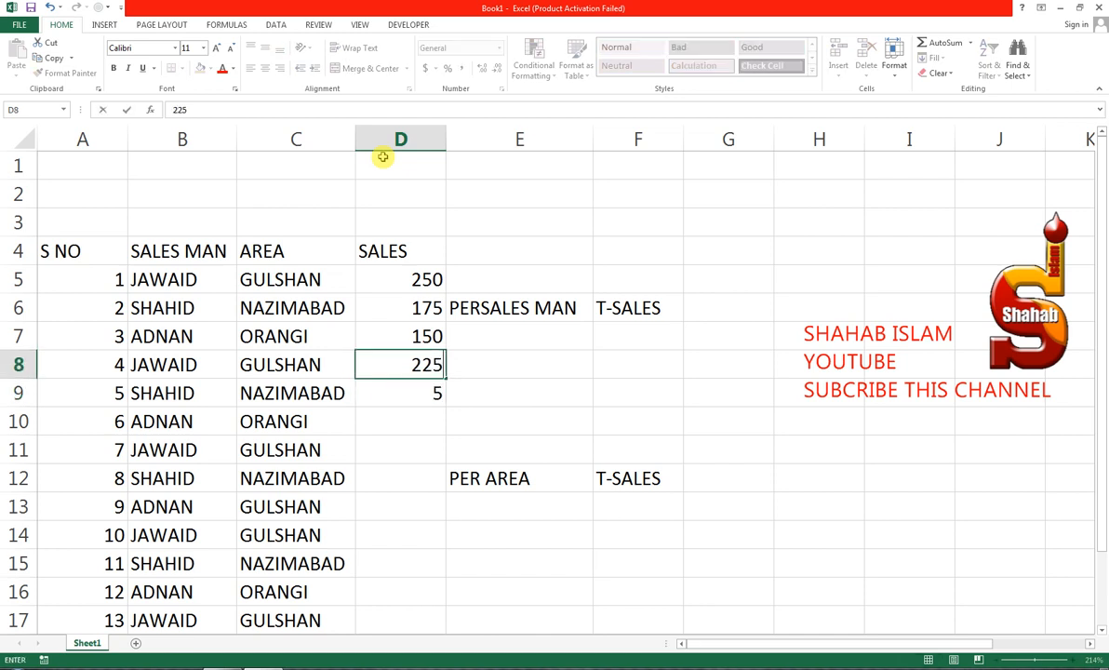
pyautogui.press('Return')
# Enter the sales figures 300, 125, 300 and 175 in cells D9 to D12.
pyautogui.write('300')
pyautogui.press('Return')
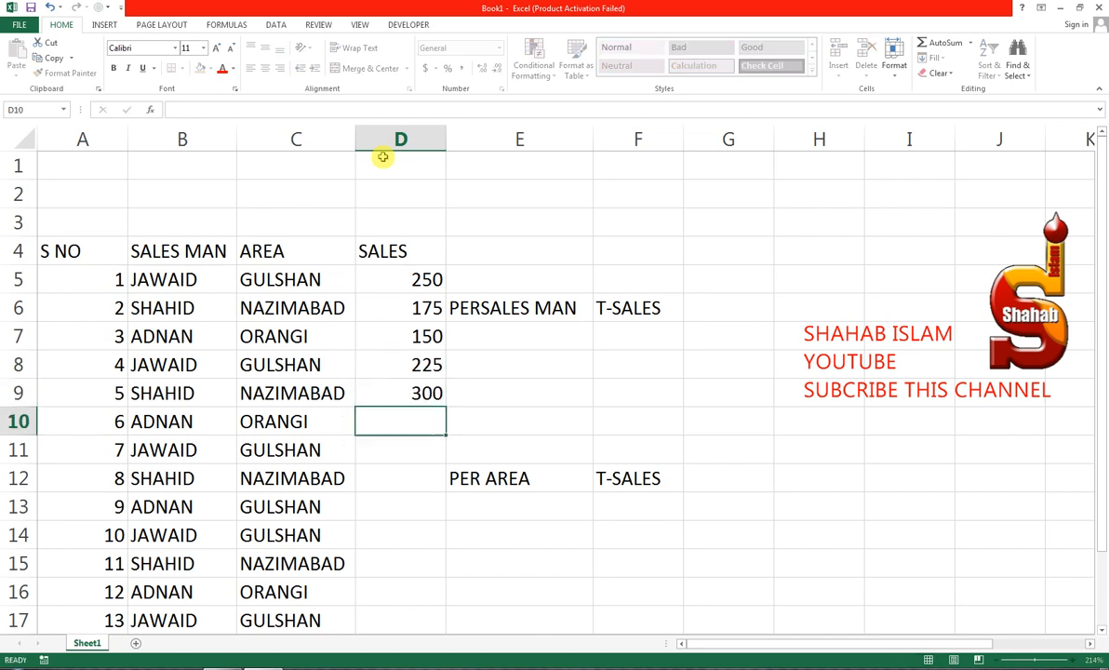
pyautogui.write('125')
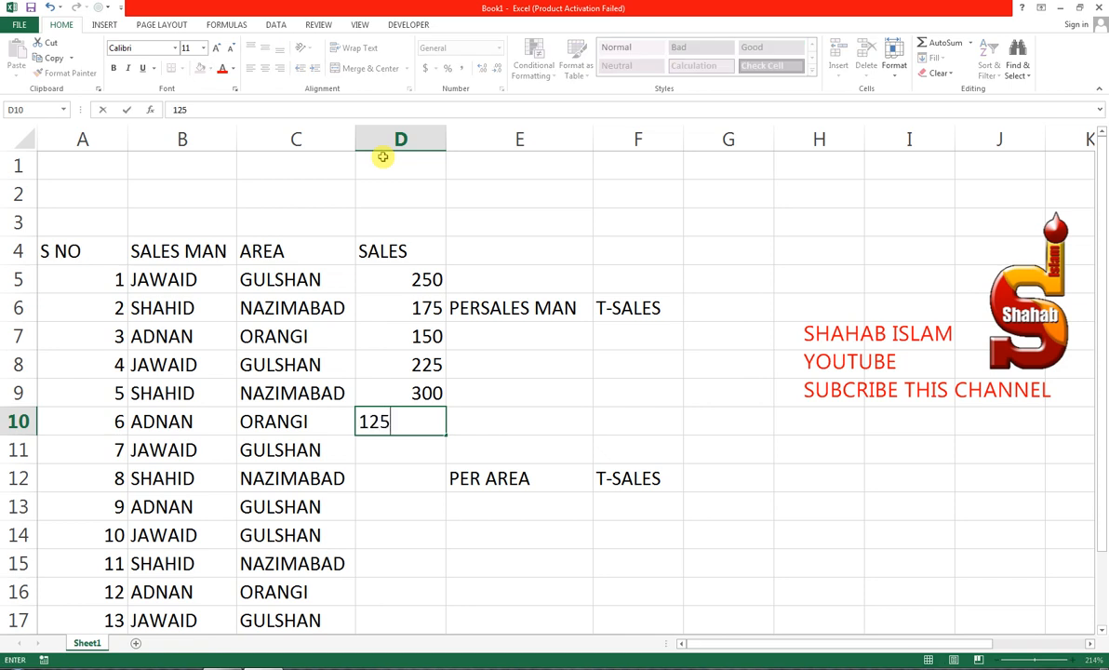
pyautogui.press('Return')
pyautogui.write('300')
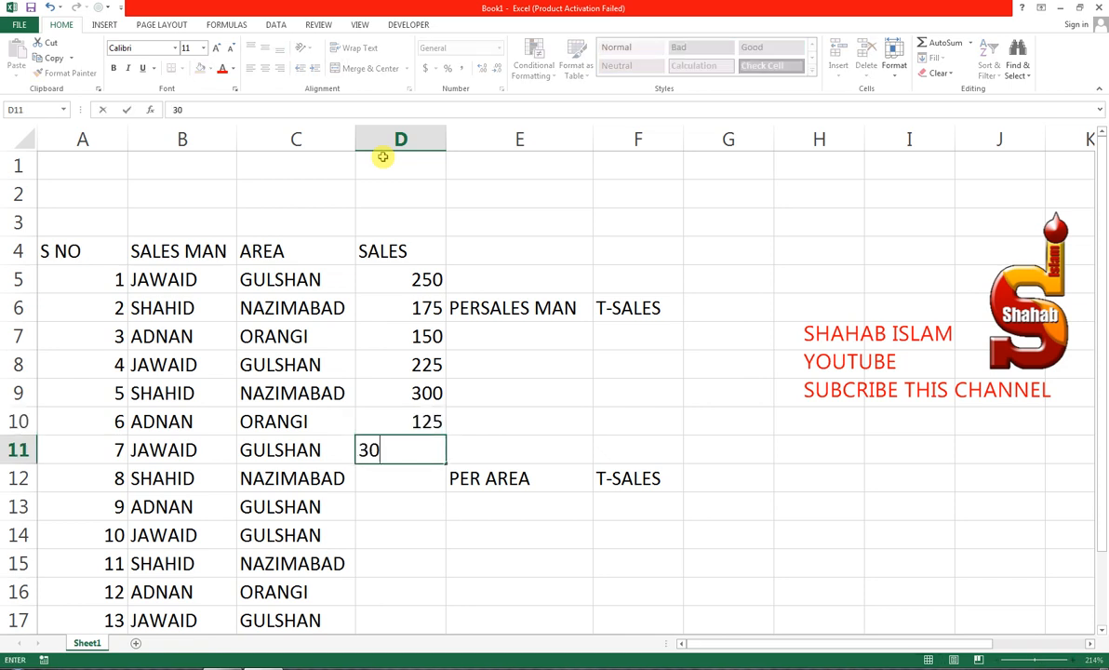
pyautogui.press('Return')
pyautogui.write('175')
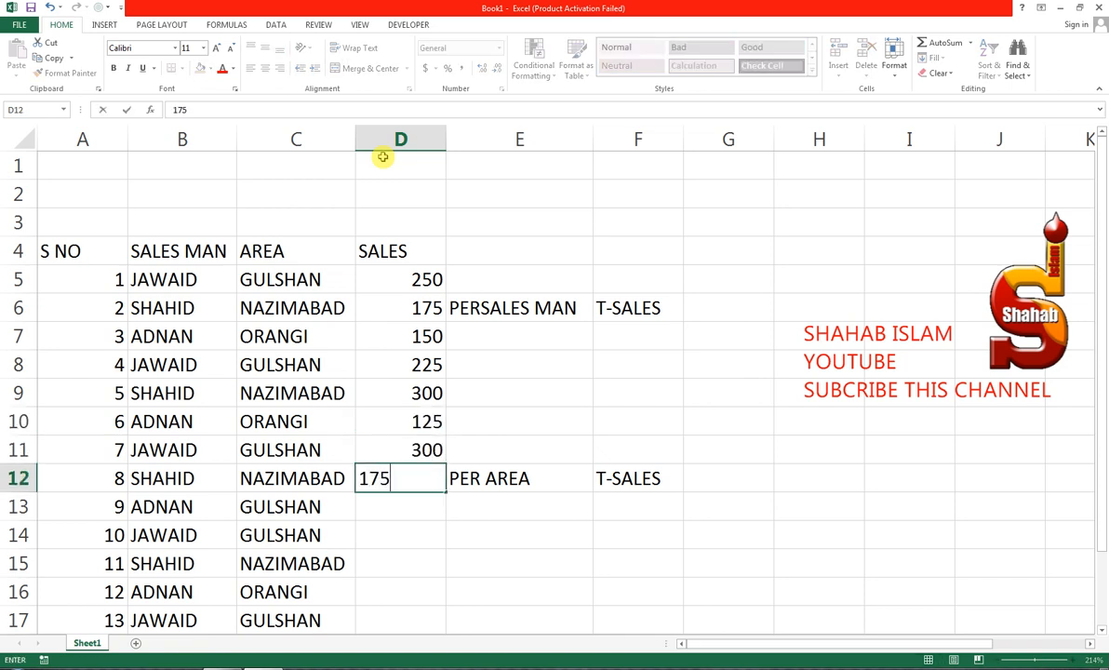
pyautogui.press('Return')
# Enter the sales figures 200, 125 and 150 in cells D13 to D15.
pyautogui.write('200')
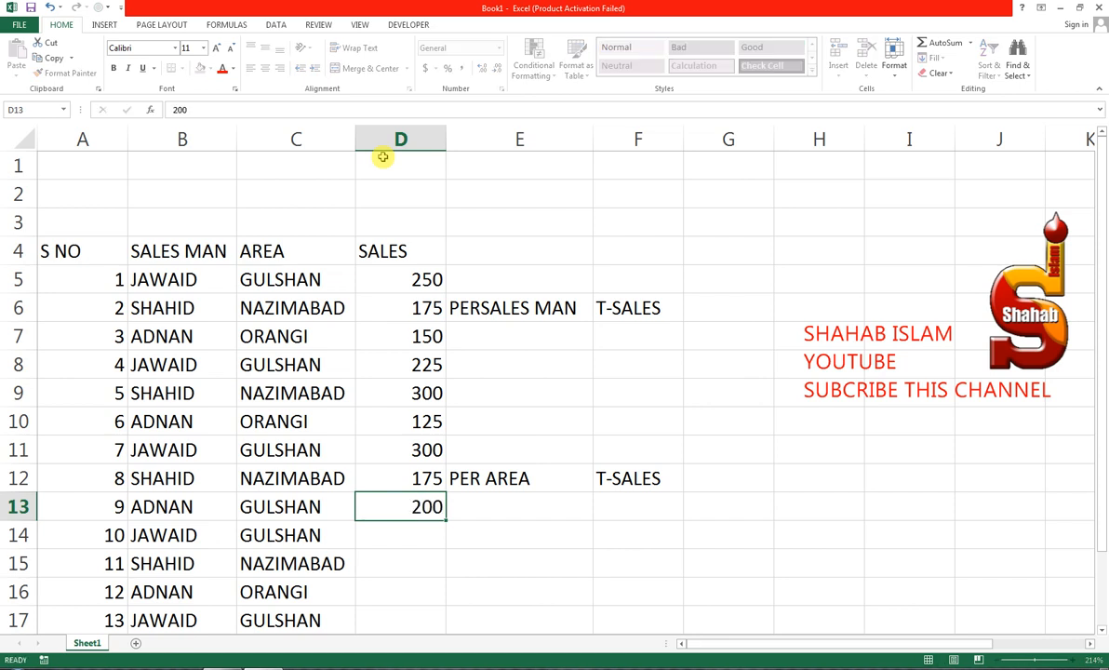
pyautogui.press('Return')
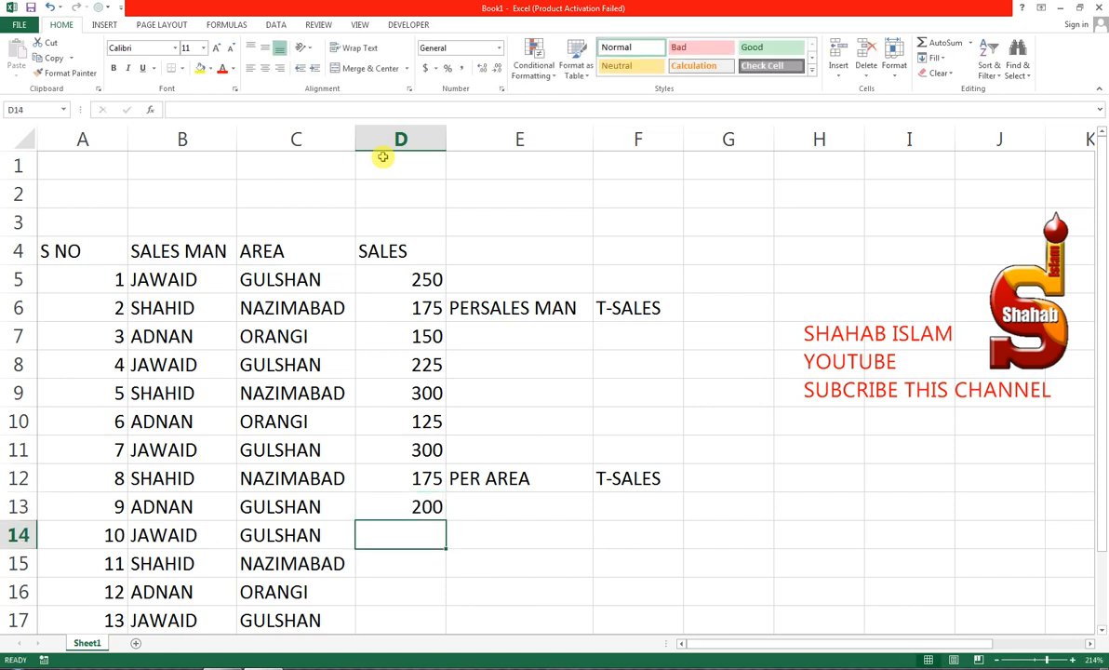
pyautogui.write('125')
pyautogui.press('Return')
pyautogui.write('150')
pyautogui.press('Return')
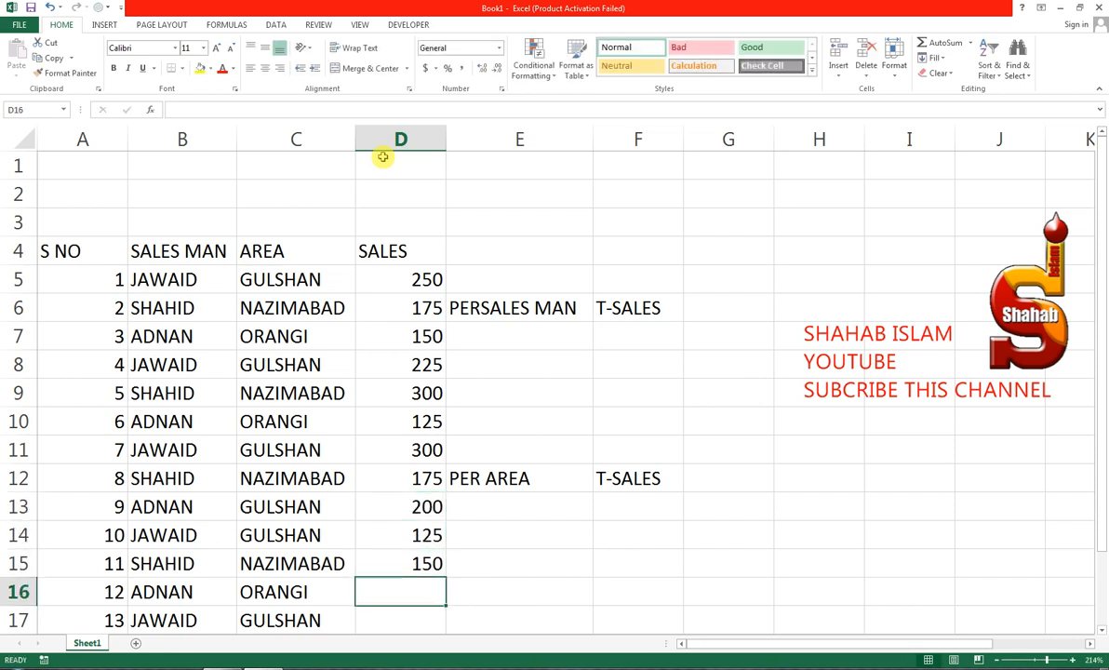
# Enter the sales figures 125 and 250 in cells D16 and D17.
pyautogui.write('125')
pyautogui.press('Return')
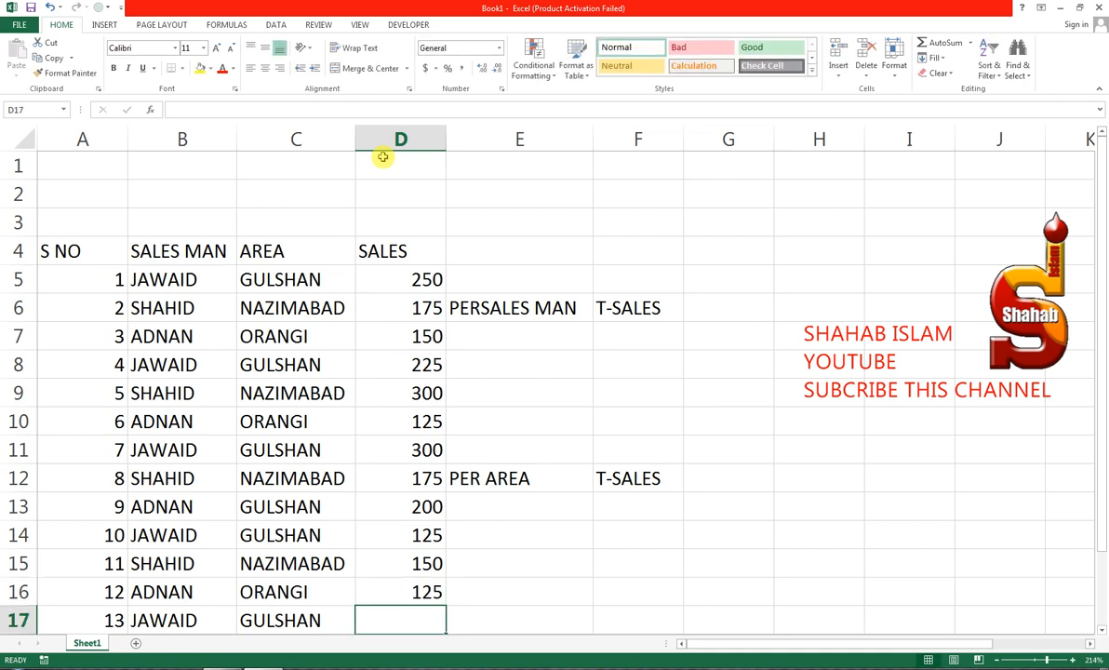
pyautogui.write('250')
pyautogui.press('Tab')
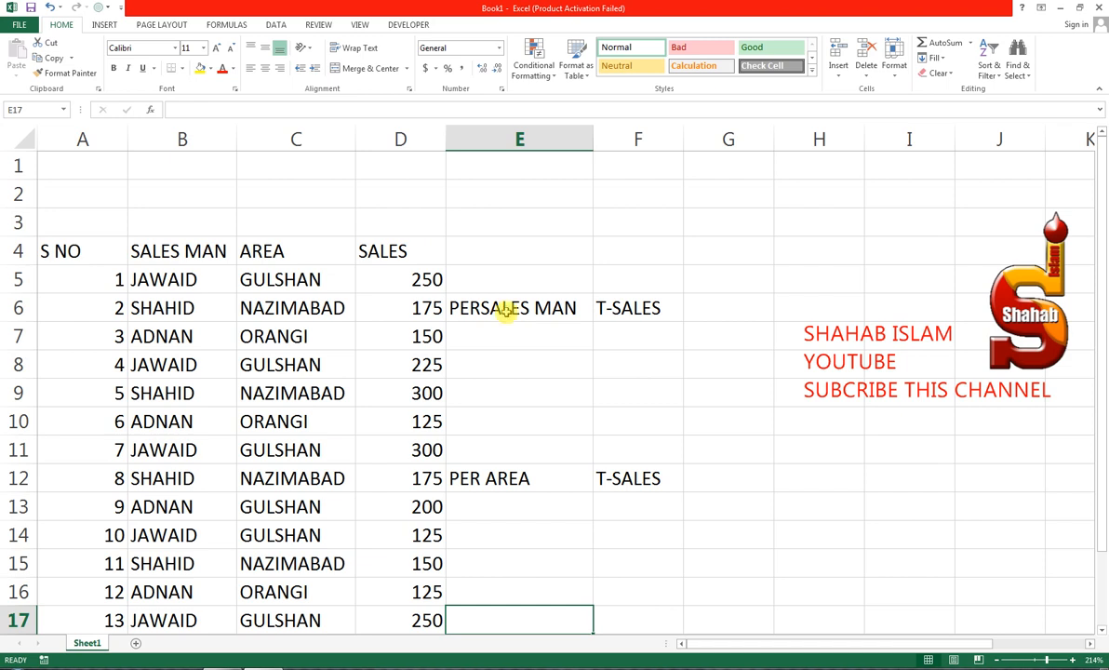
# Correct the heading in cell E6 to PER SALES MAN by adding the missing space.
pyautogui.doubleClick(486, 307)
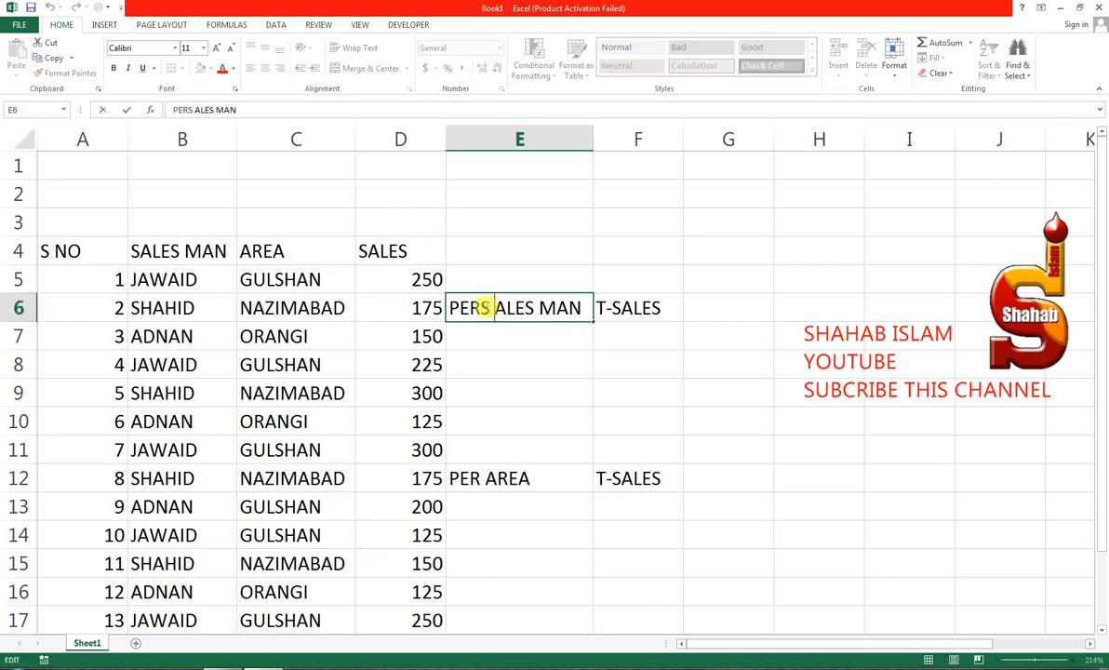
pyautogui.press('BackSpace')
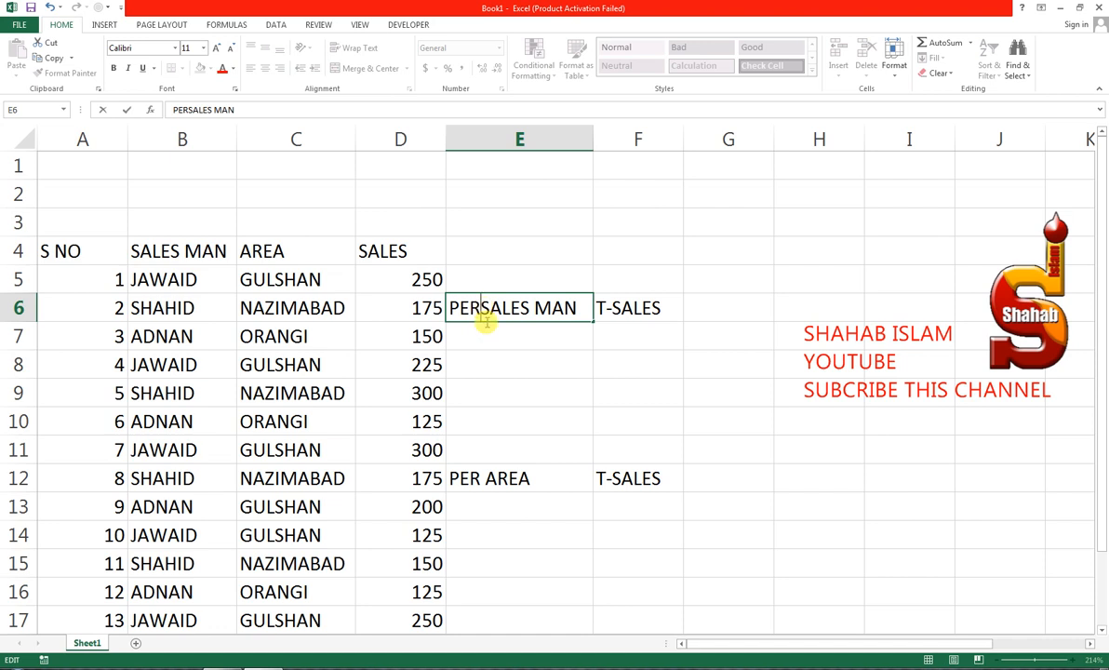
pyautogui.click(489, 333)
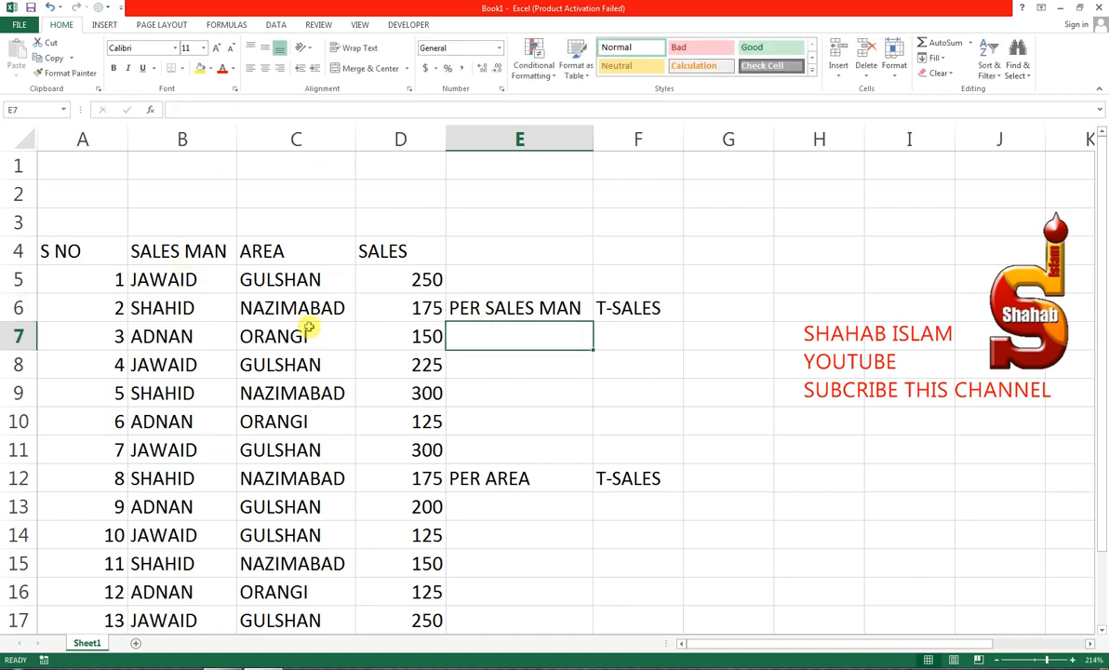
pyautogui.click(135, 281)
pyautogui.moveTo(149, 311); pyautogui.dragTo(148, 336)
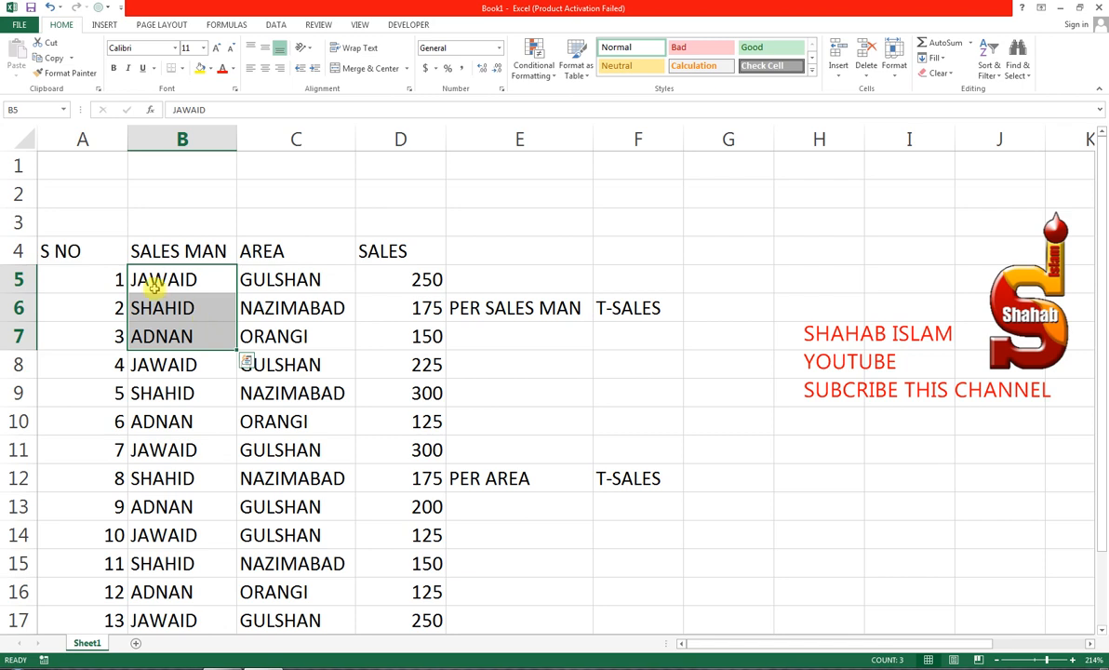
pyautogui.moveTo(148, 284); pyautogui.dragTo(156, 334)
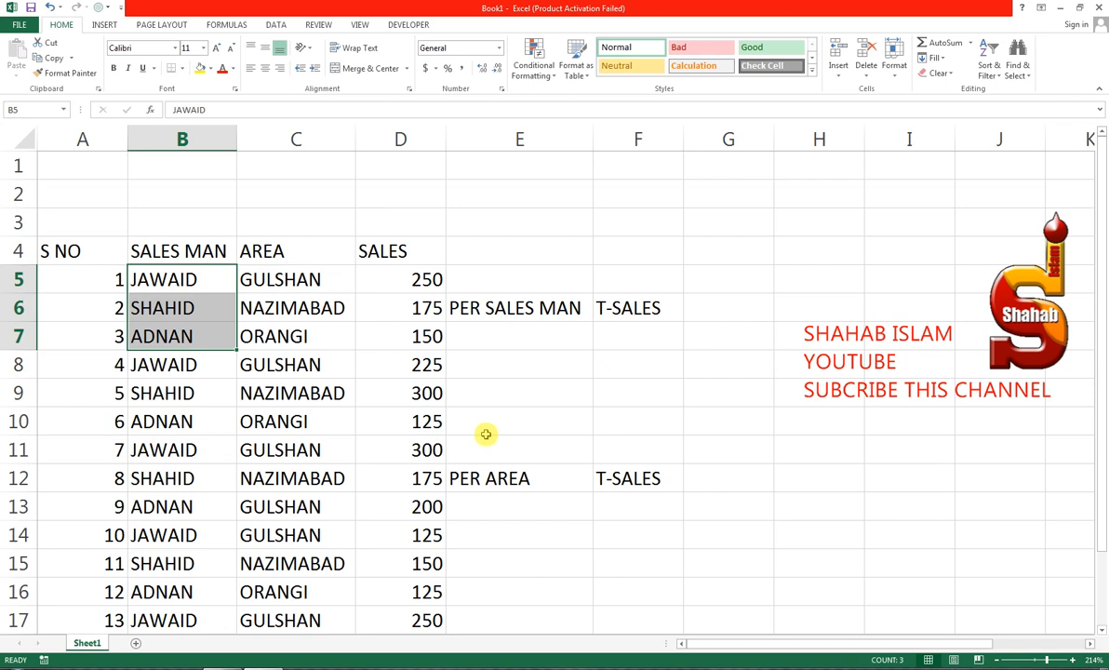
pyautogui.hotkey('ctrl', 'q')
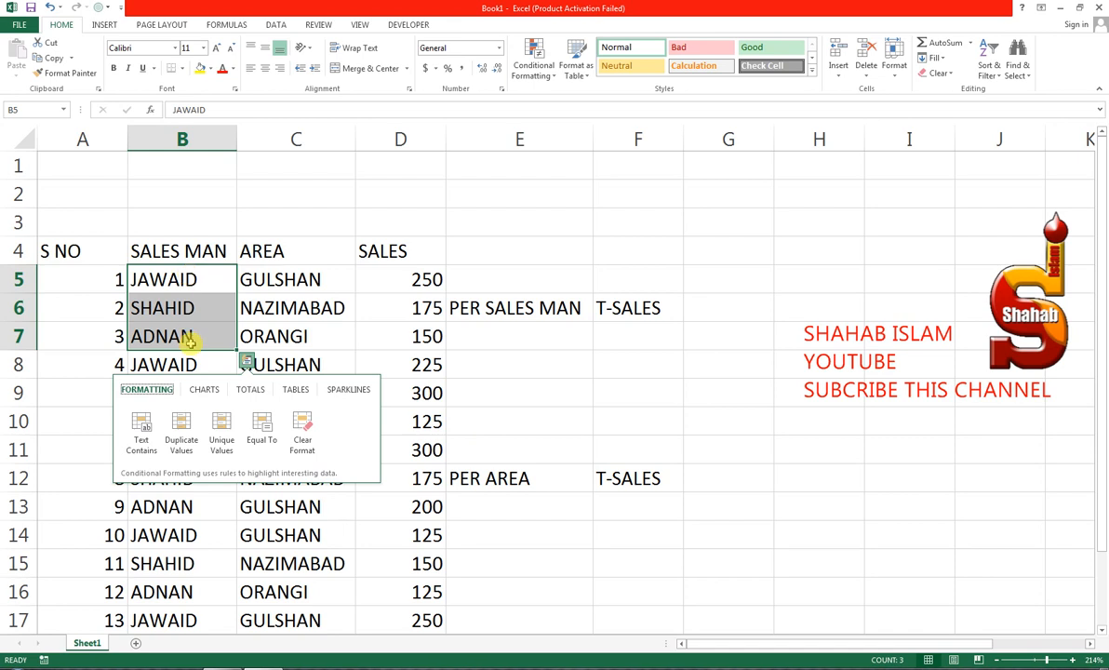
pyautogui.click(225, 301)
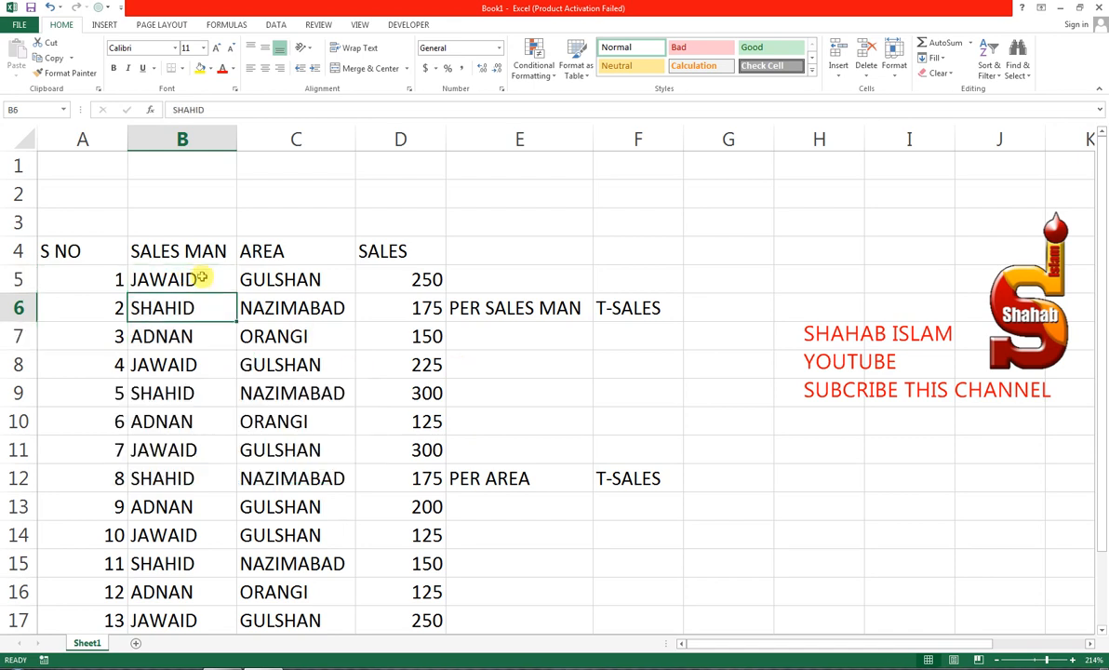
# Copy the three salesman names from B5:B7 into the cells starting at E7, under PER SALES MAN.
pyautogui.moveTo(199, 279); pyautogui.dragTo(197, 325)
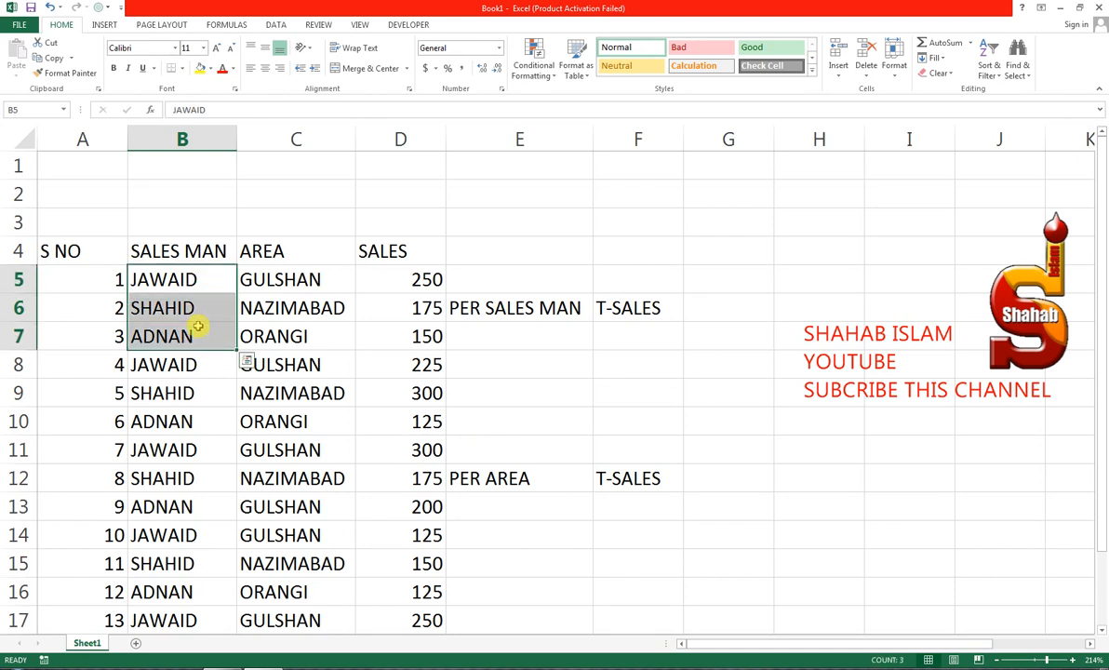
pyautogui.hotkey('ctrl', 'c')
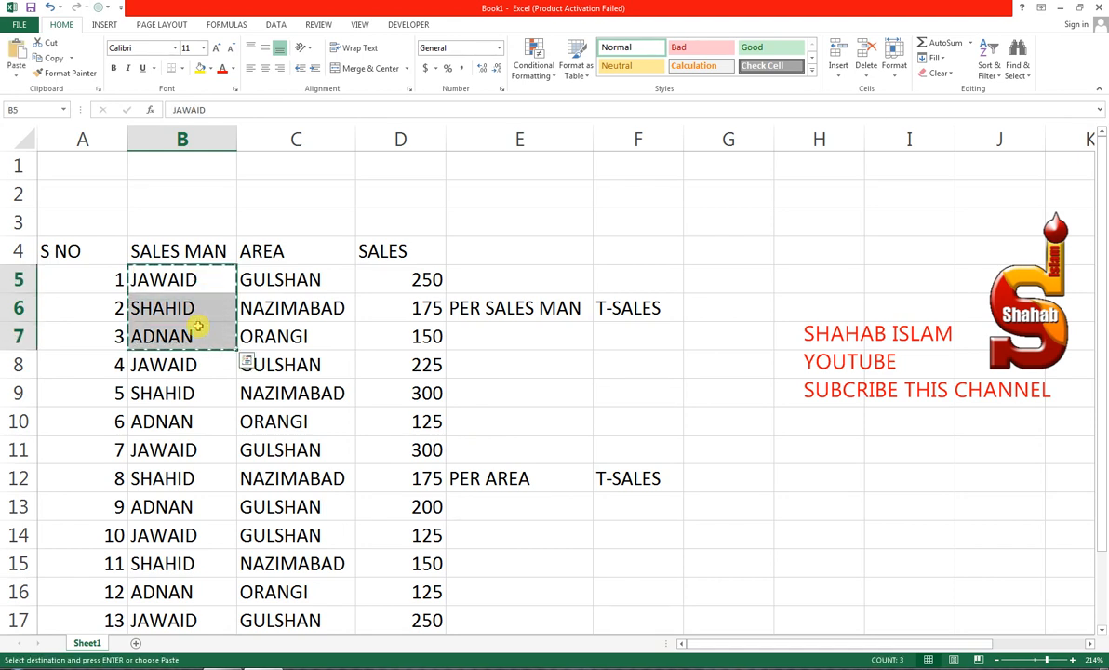
pyautogui.click(476, 347)
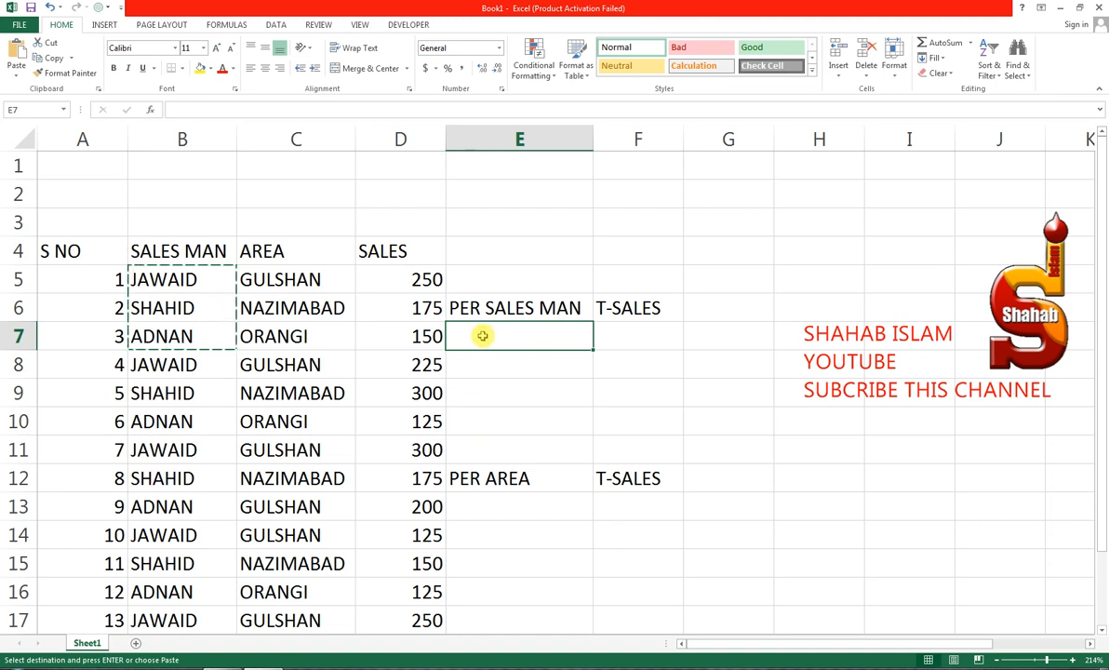
pyautogui.hotkey('ctrl', 'v')
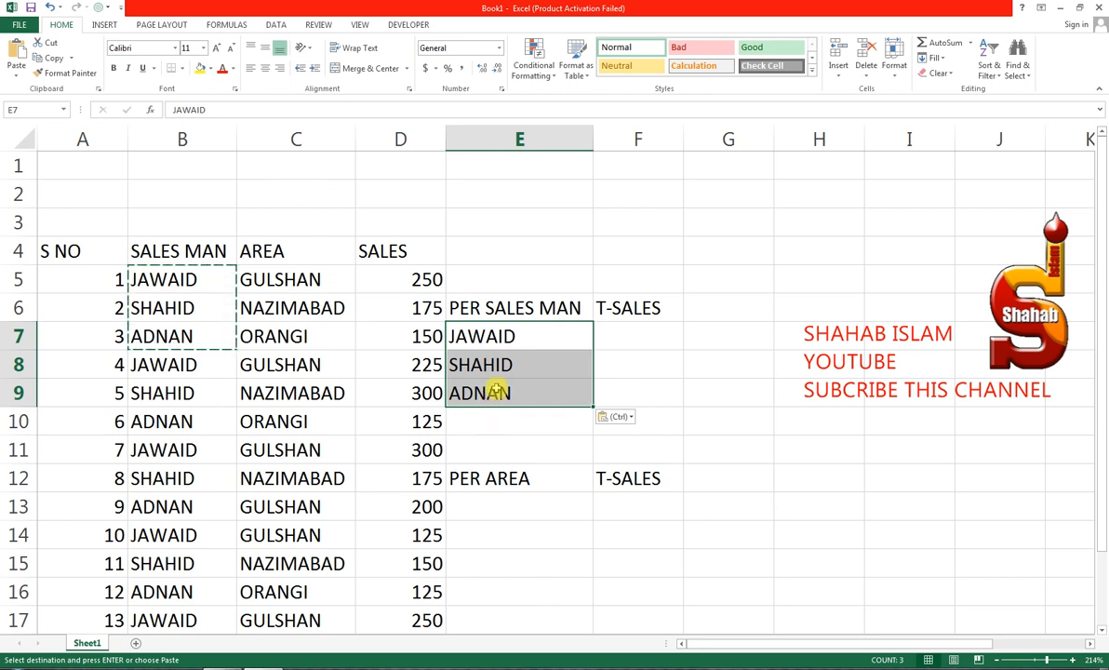
# Copy the area names GULSHAN, NAZIMABAD and ORANGI from C5:C7 into the cells starting at E13.
pyautogui.moveTo(242, 284); pyautogui.dragTo(277, 342)
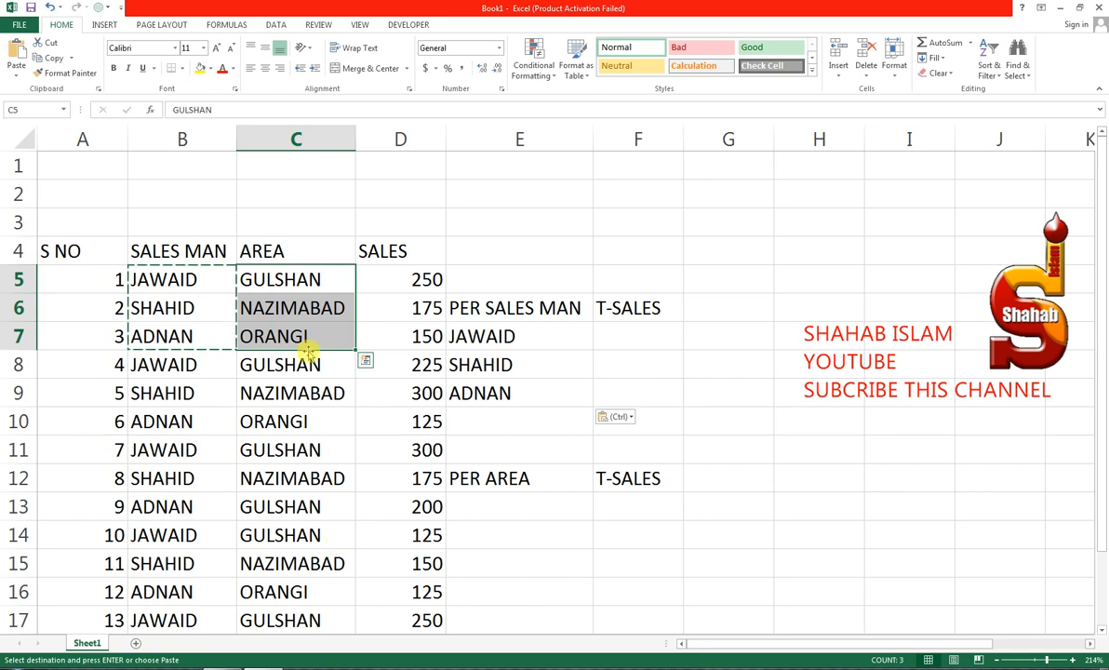
pyautogui.hotkey('ctrl', 'c')
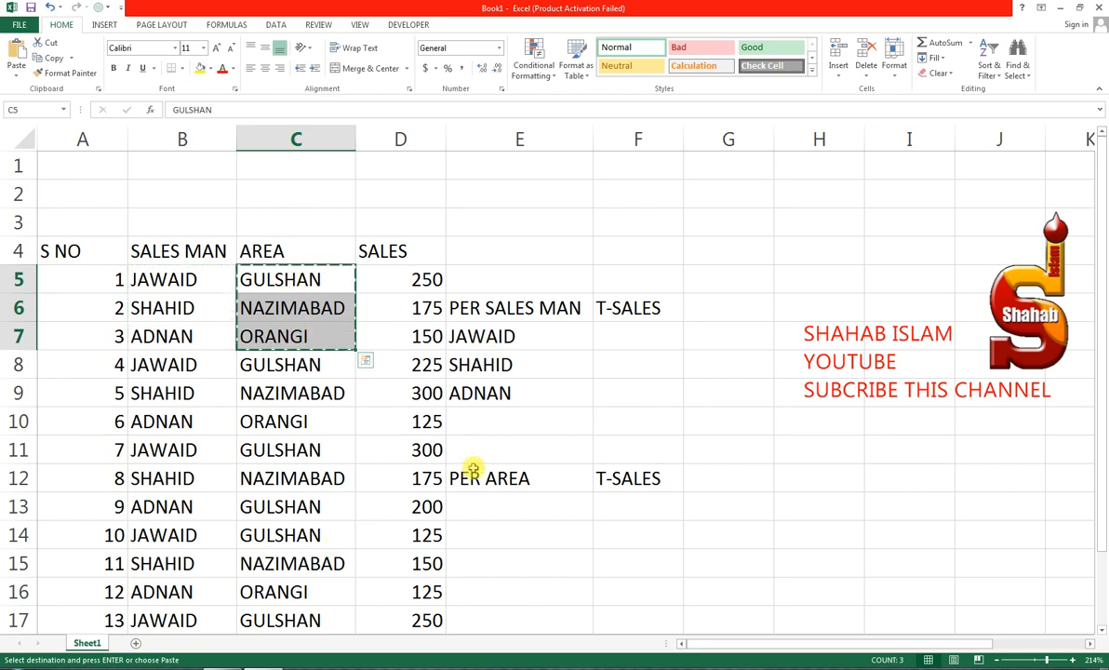
pyautogui.click(480, 500)
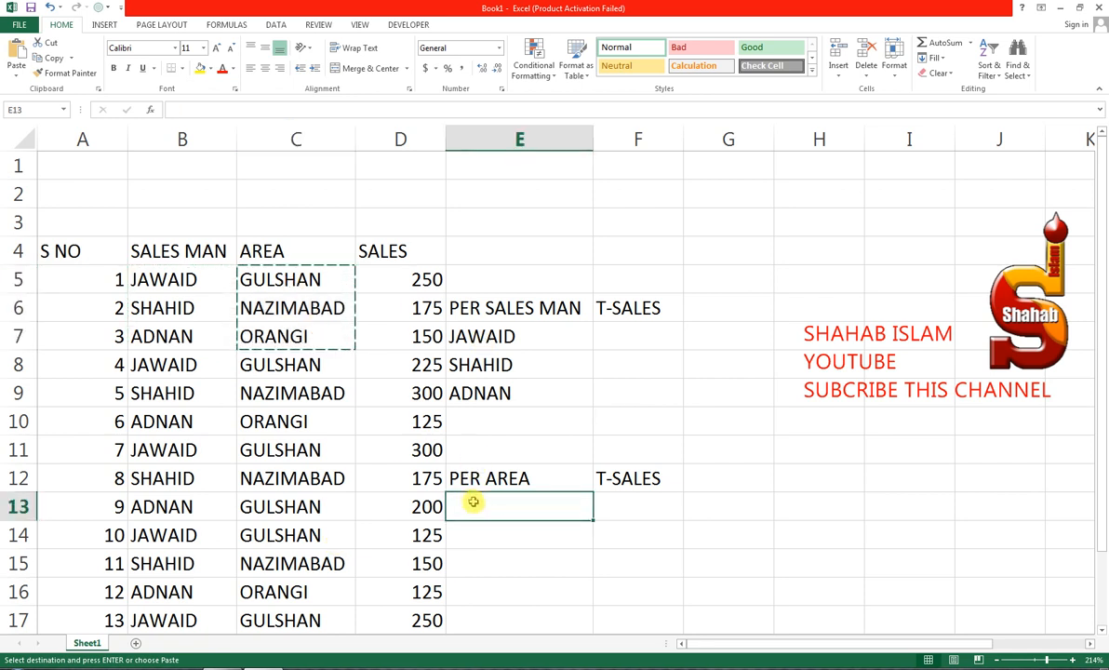
pyautogui.hotkey('ctrl', 'v')
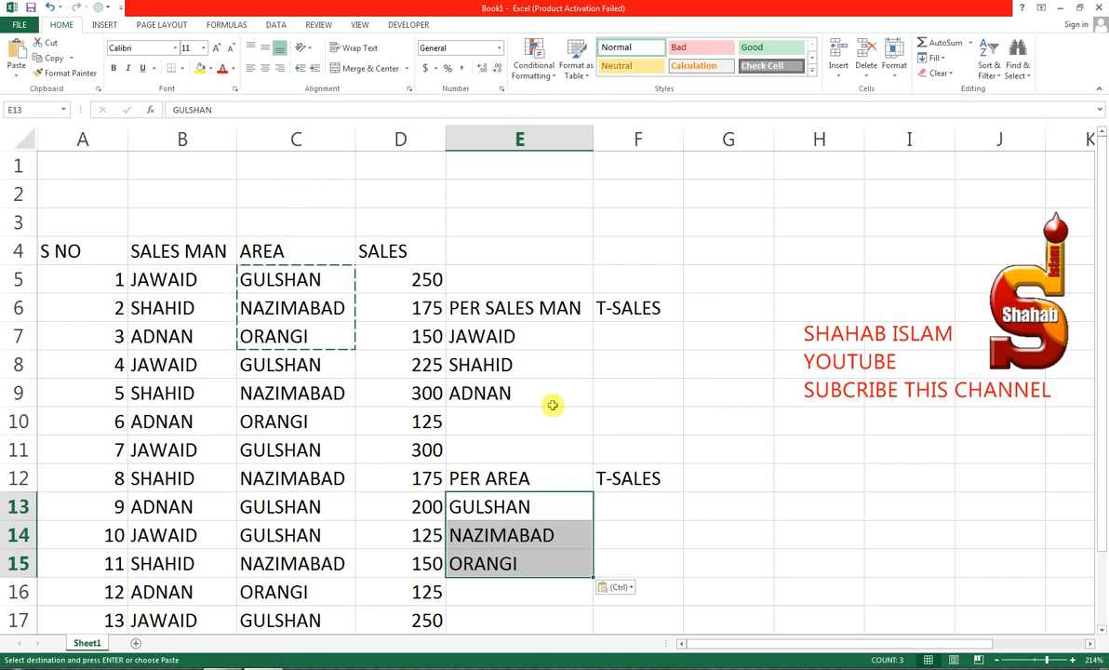
# Give the PER AREA and T-SALES headings in E12:F12 a black fill and white text.
pyautogui.moveTo(537, 476); pyautogui.dragTo(614, 481)
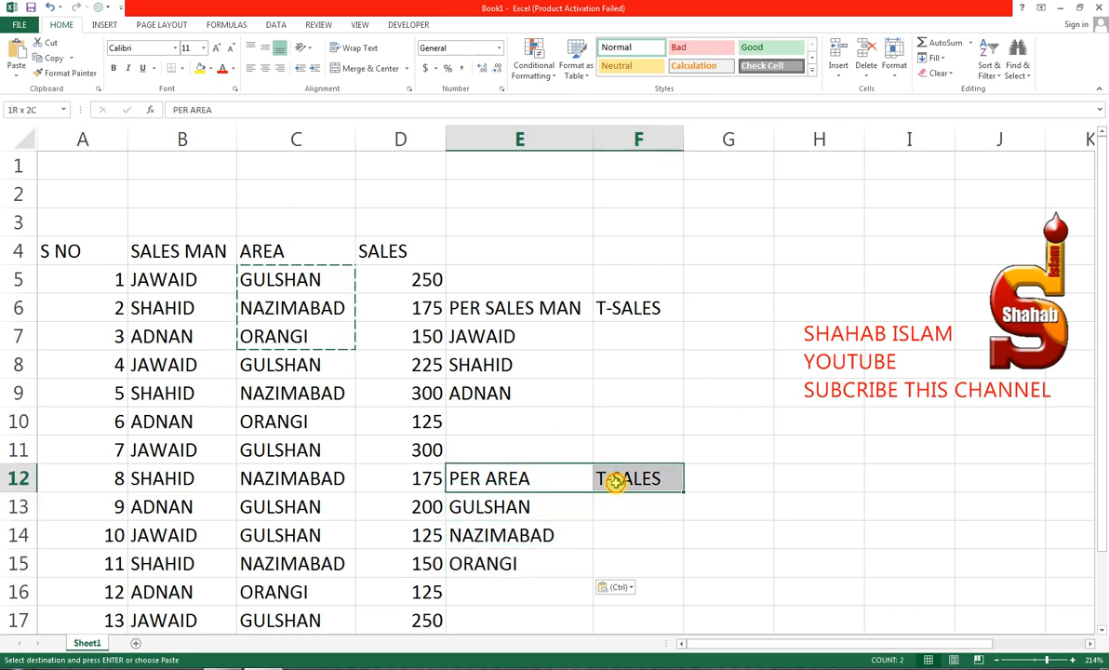
pyautogui.click(211, 68)
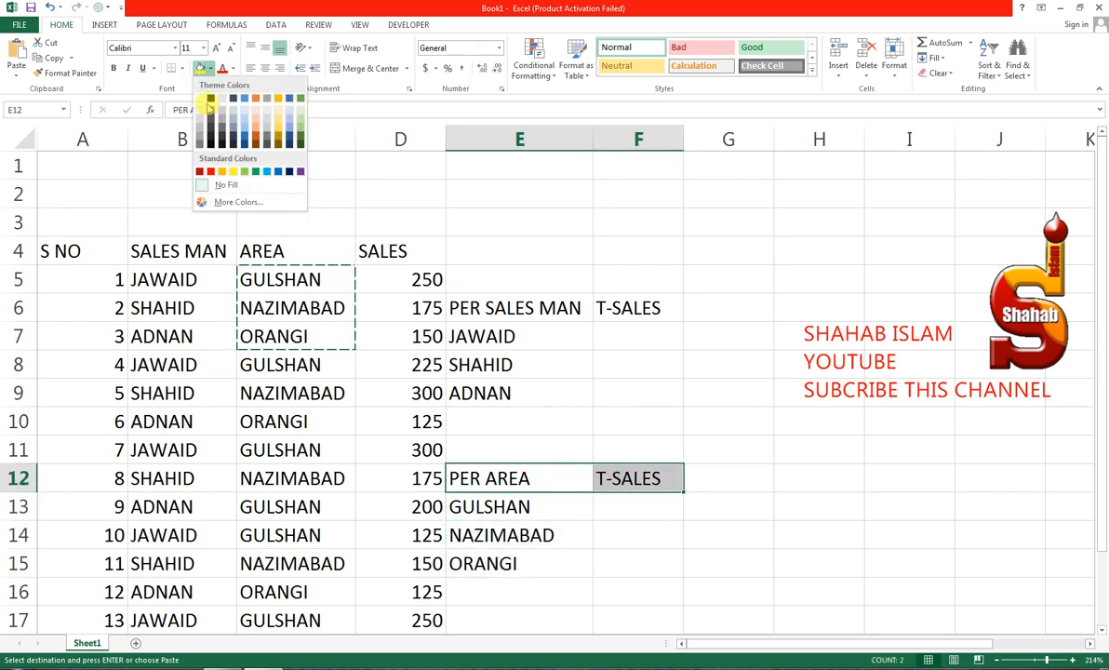
pyautogui.click(213, 103)
pyautogui.click(233, 70)
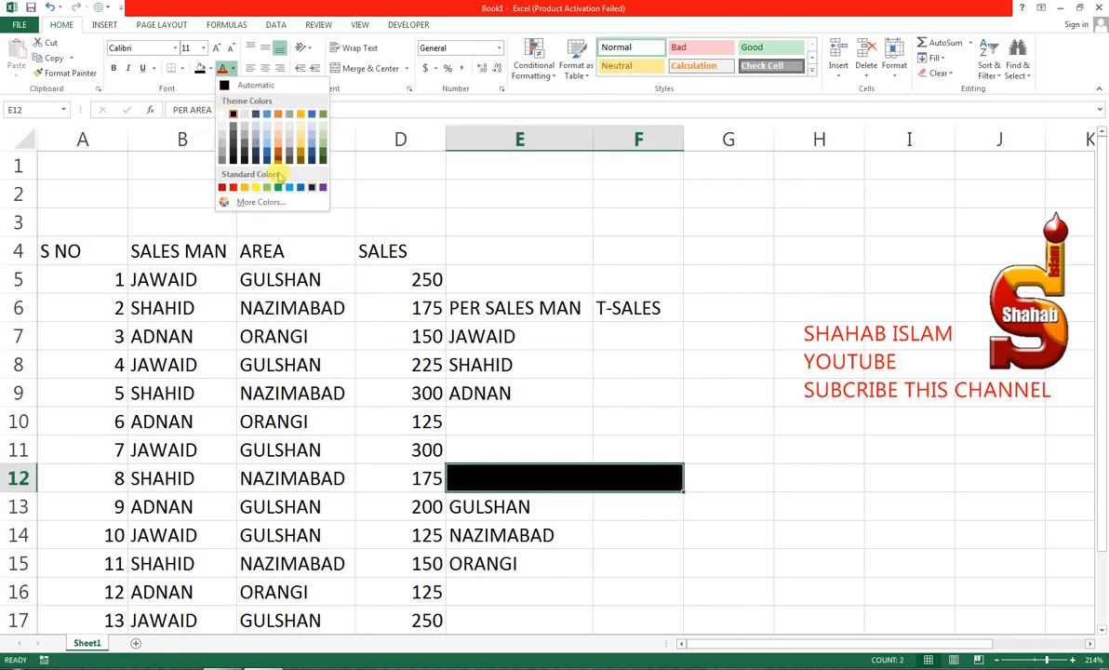
pyautogui.click(230, 118)
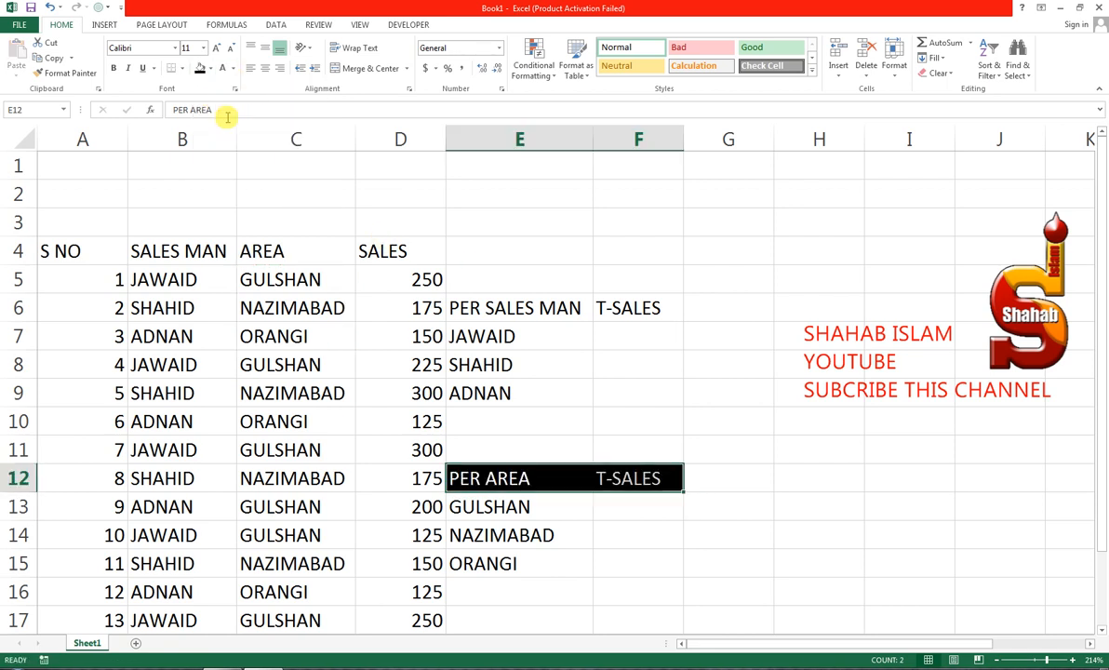
# Copy the PER AREA heading's black format to the headings in E6:F6 and A4:D4 with Format Painter.
pyautogui.click(511, 312)
pyautogui.keyDown('shift'); pyautogui.click(598, 313); pyautogui.keyUp('shift')
pyautogui.click(520, 477)
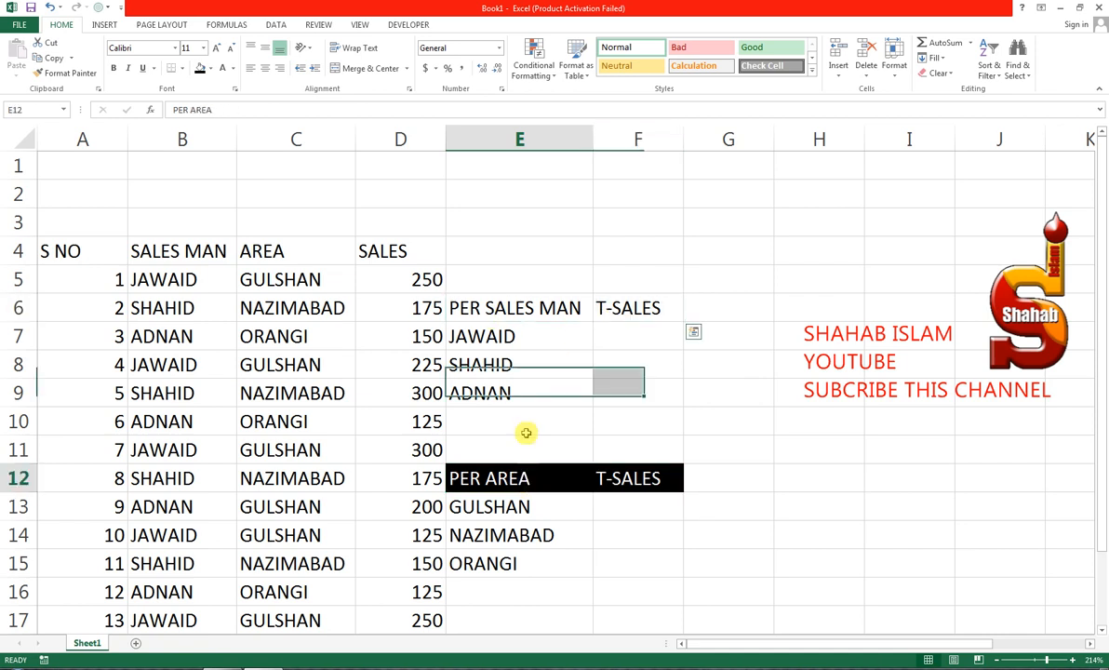
pyautogui.click(65, 73)
pyautogui.moveTo(558, 308); pyautogui.dragTo(642, 309)
pyautogui.click(65, 72)
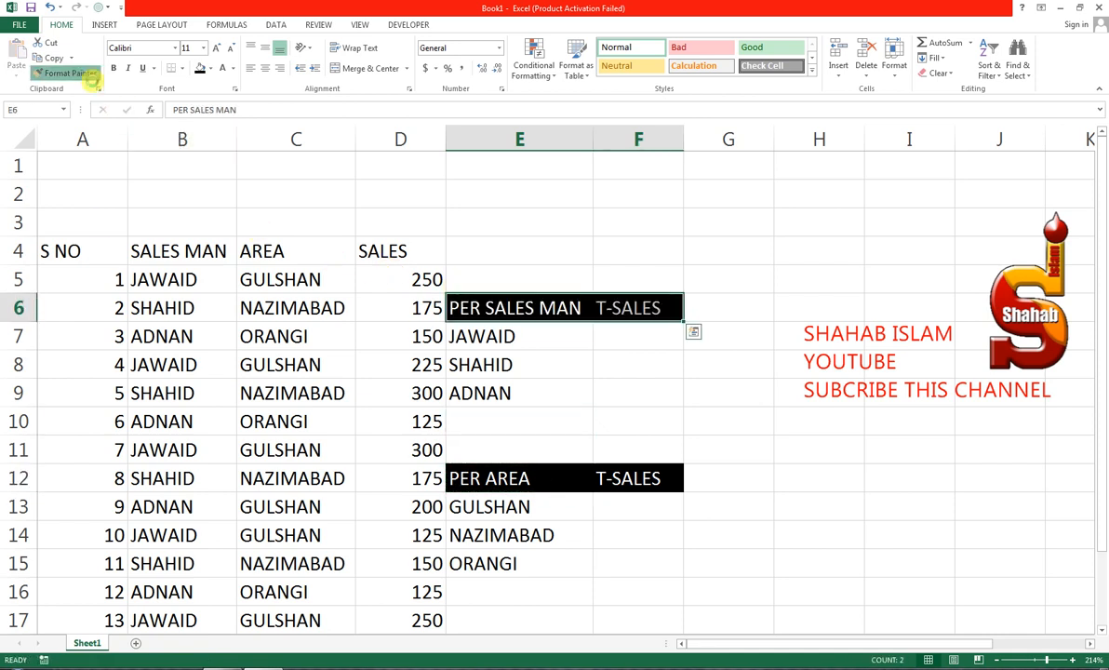
pyautogui.moveTo(93, 243); pyautogui.dragTo(400, 251)
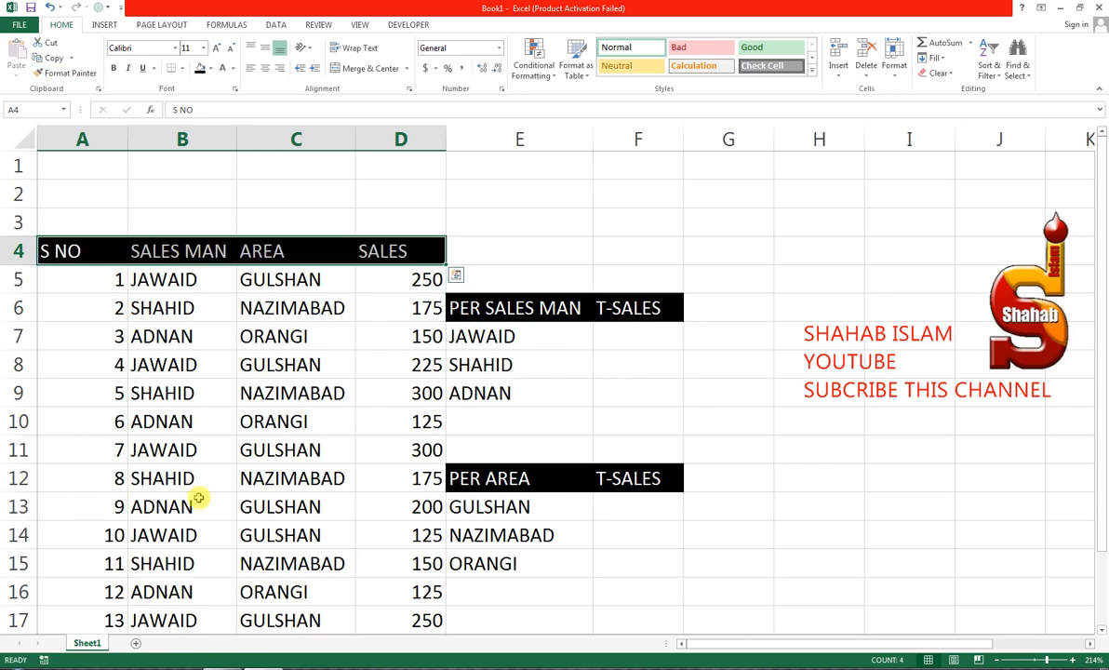
# Centre the headings in A4:D4, reduce their font size to 10 and make them bold.
pyautogui.click(265, 68)
pyautogui.click(231, 48)
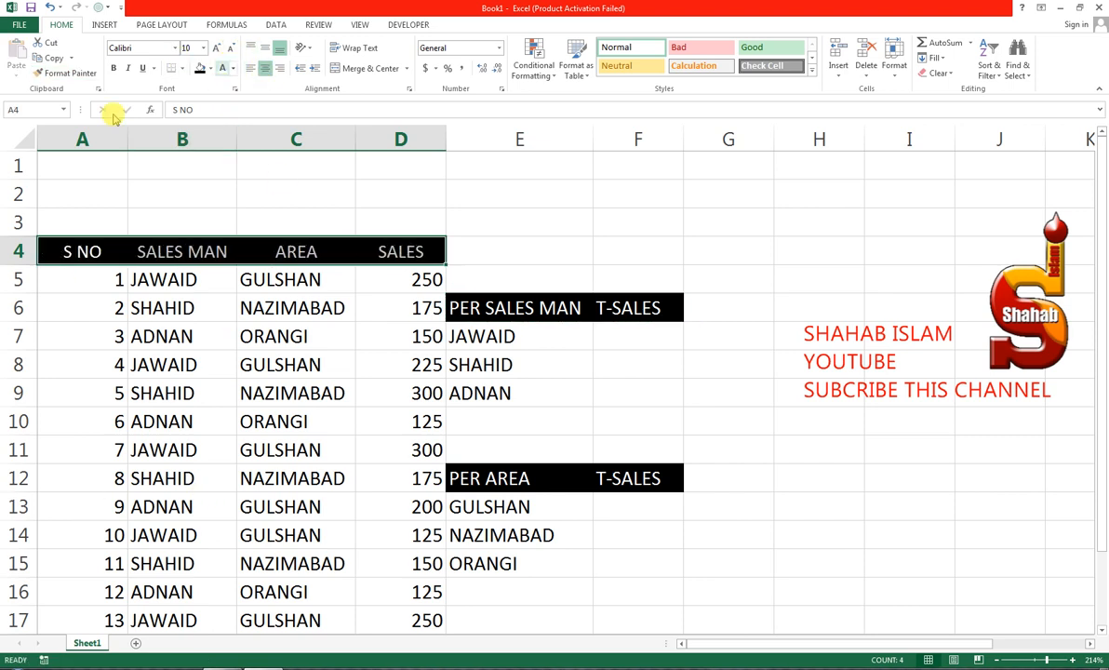
pyautogui.click(113, 69)
# Copy the AREA heading's centred bold format to the headings in E6:F6 and E12:F12 with Format Painter.
pyautogui.click(307, 248)
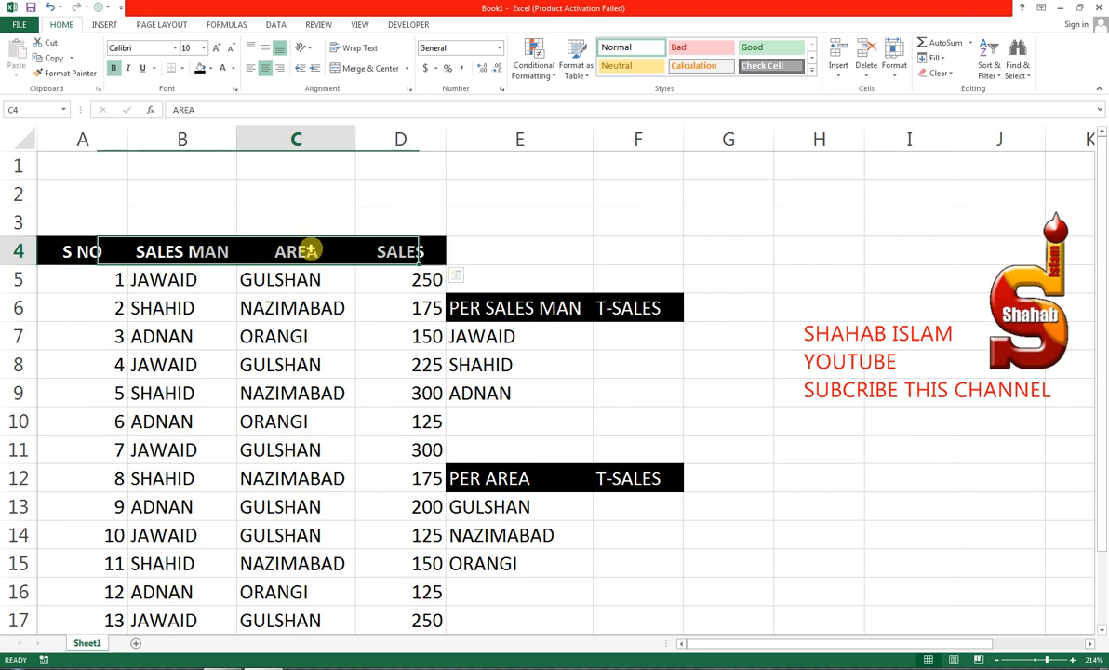
pyautogui.click(60, 75)
pyautogui.moveTo(492, 307); pyautogui.dragTo(634, 308)
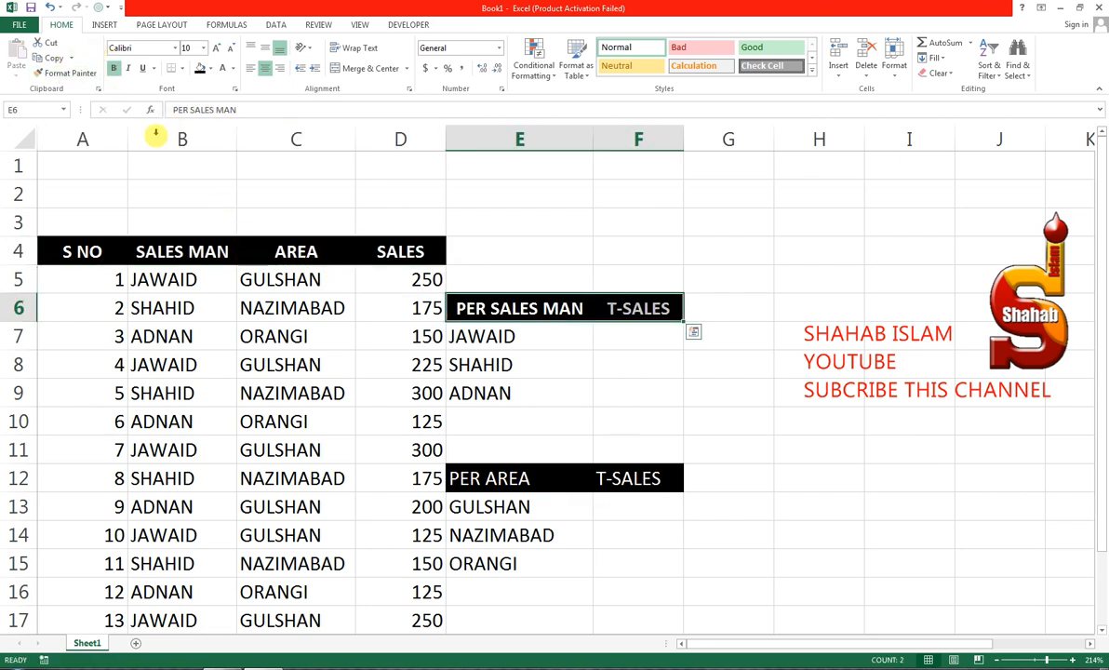
pyautogui.click(67, 73)
pyautogui.moveTo(574, 475); pyautogui.dragTo(638, 480)
# Enter the label TOTAL in cells E10 and E16, below the salesman and area lists.
pyautogui.click(496, 411)
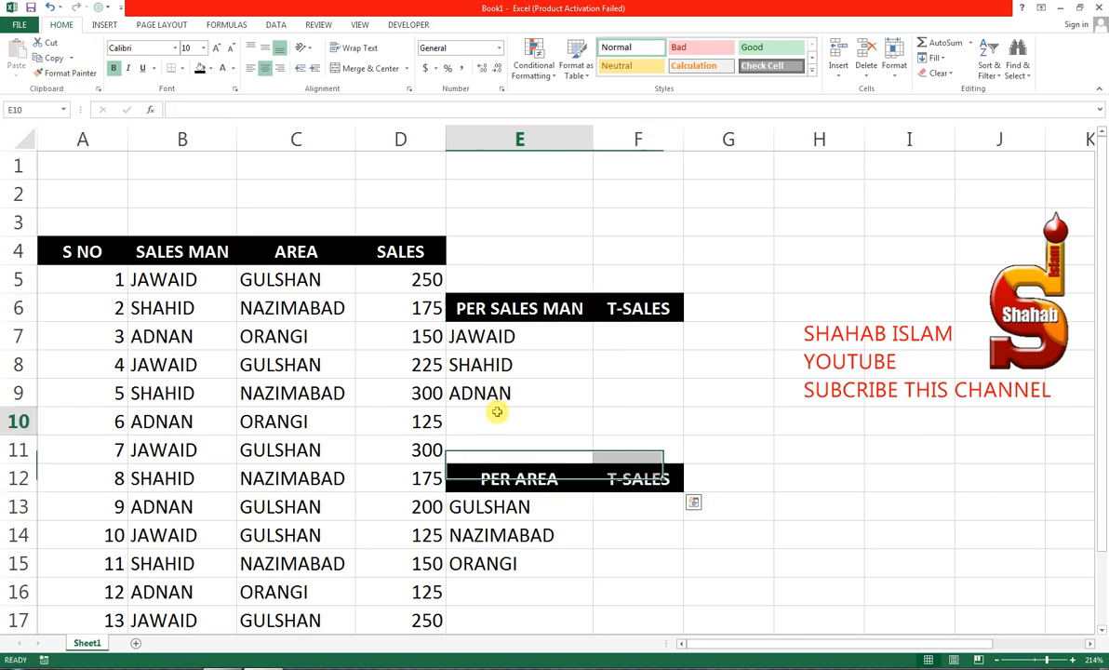
pyautogui.write('TOTAL')
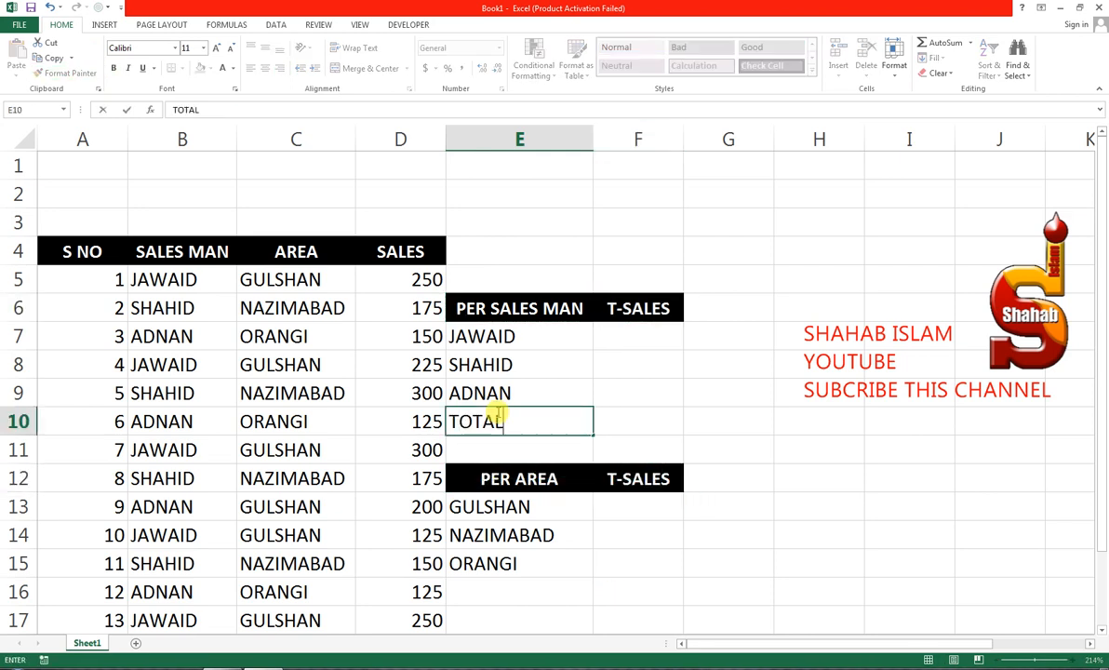
pyautogui.press('Tab')
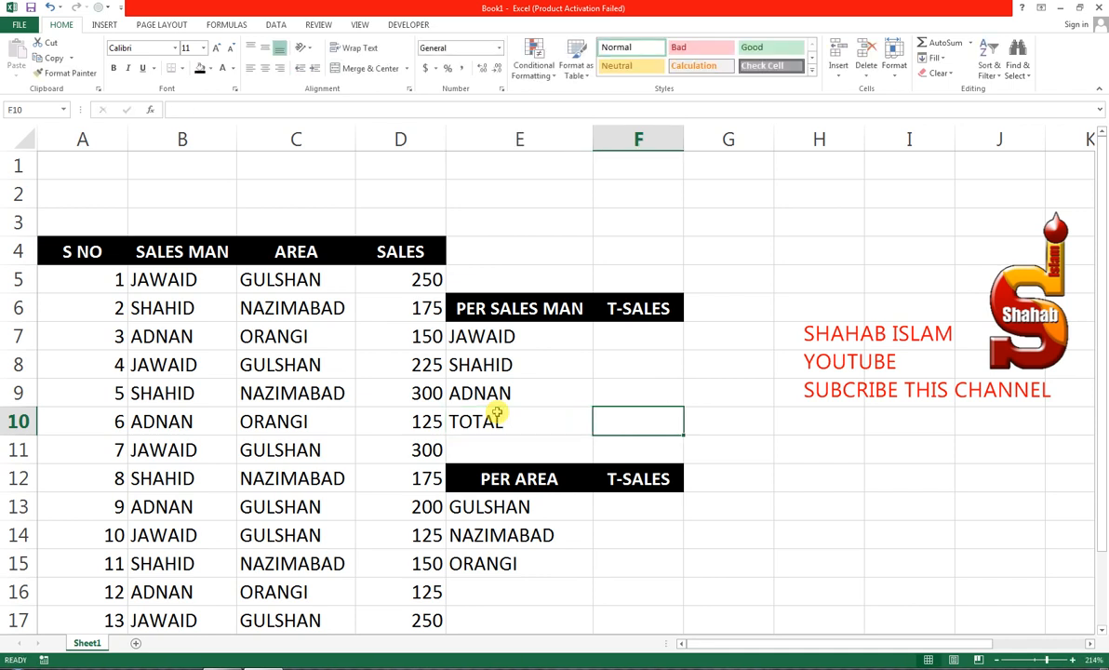
pyautogui.press('Down')
pyautogui.press('Down')
pyautogui.press('Down')
pyautogui.press('Down')
pyautogui.press('Down')
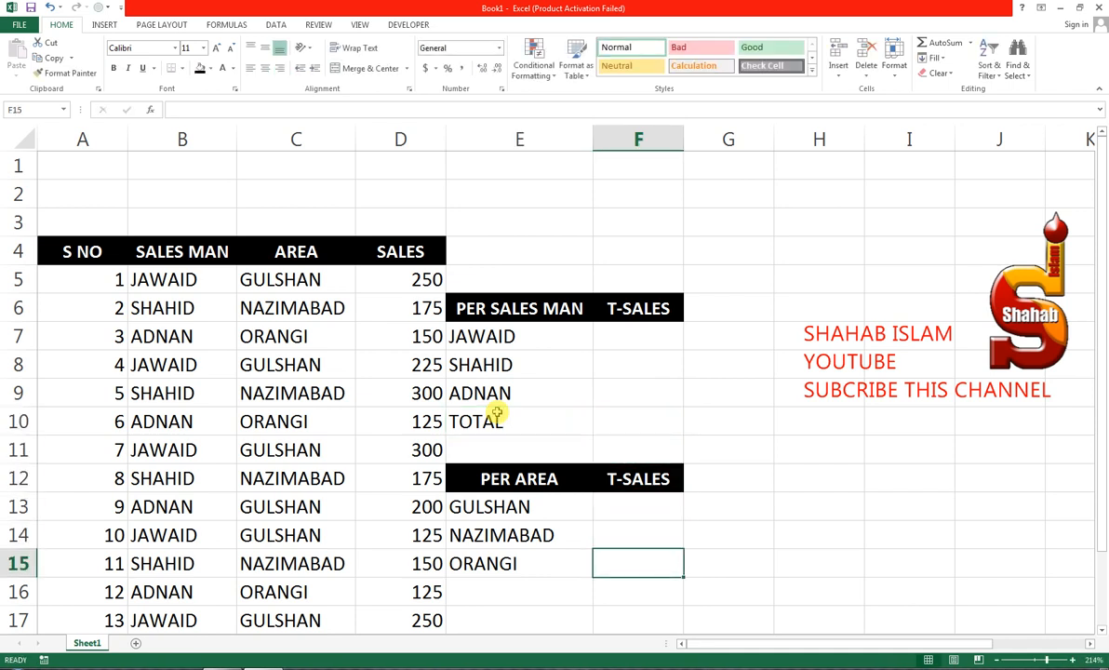
pyautogui.press('Left')
pyautogui.press('Down')
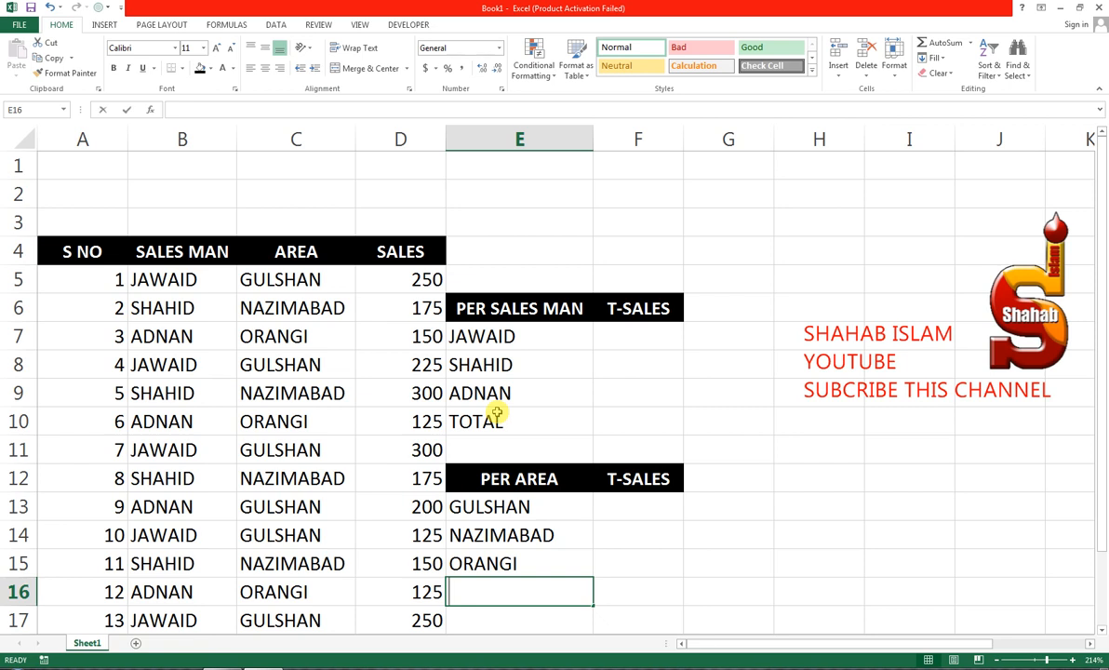
pyautogui.write('TO')
pyautogui.press('Tab')
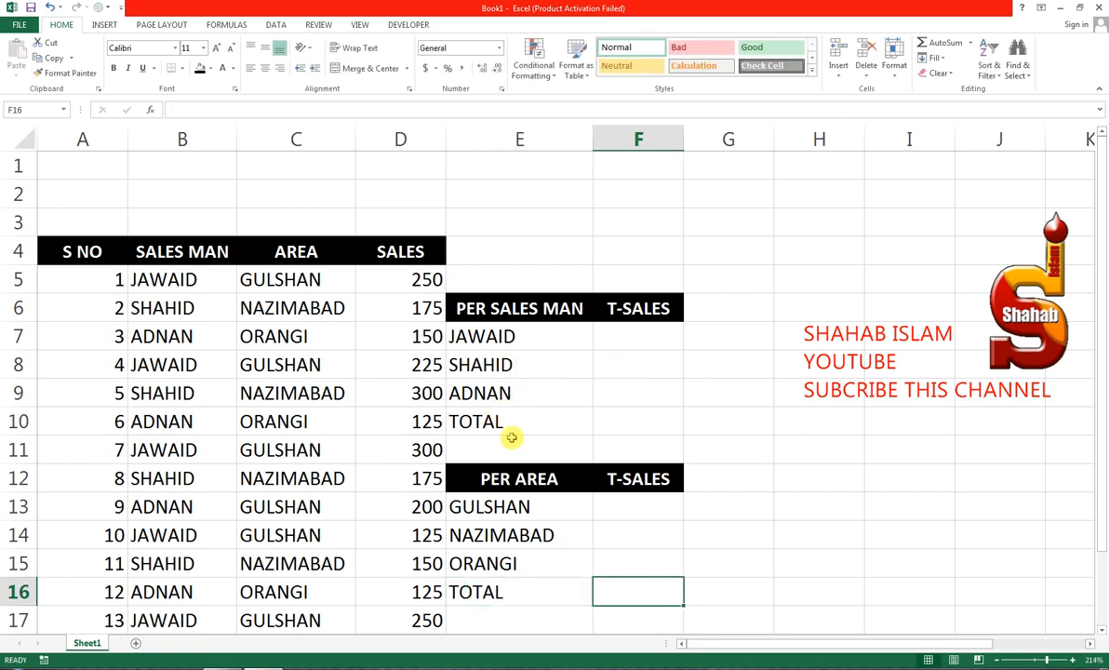
# Copy the PER SALES MAN heading's format to the TOTAL row in E10:F10 with Format Painter.
pyautogui.click(506, 426)
pyautogui.click(532, 311)
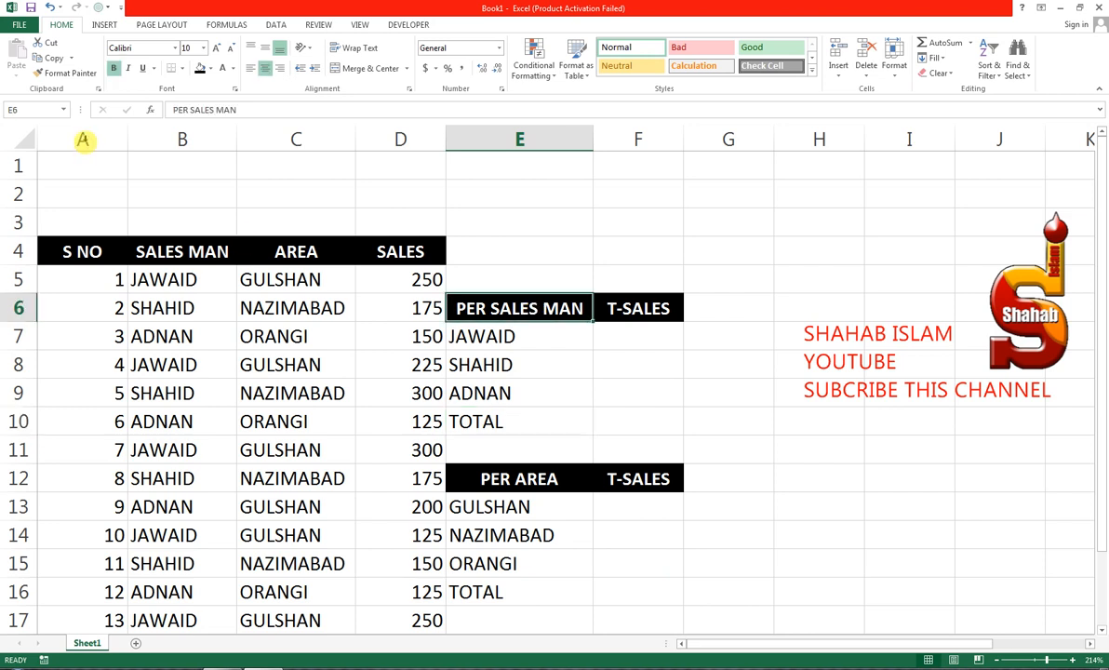
pyautogui.click(69, 73)
pyautogui.moveTo(556, 419); pyautogui.dragTo(602, 424)
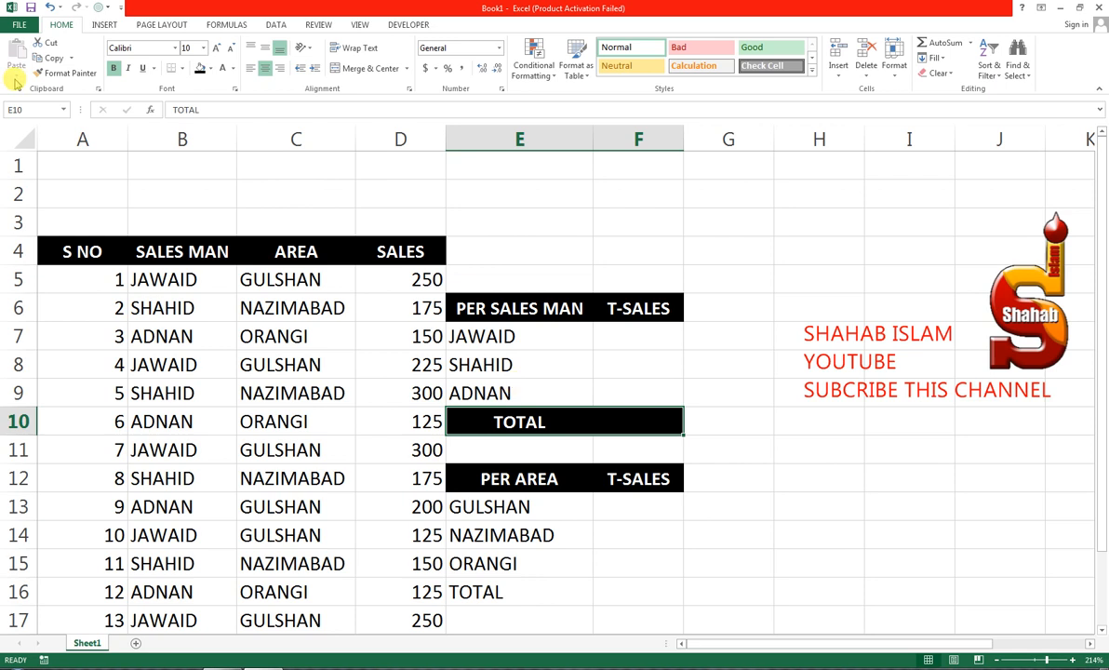
# Copy the format of the TOTAL row in E10:F10 to the TOTAL row in E16:F16 with Format Painter.
pyautogui.click(63, 73)
pyautogui.moveTo(521, 595)
pyautogui.mouseDown()
pyautogui.moveTo(633, 606)
pyautogui.moveTo(636, 596)
pyautogui.mouseUp()
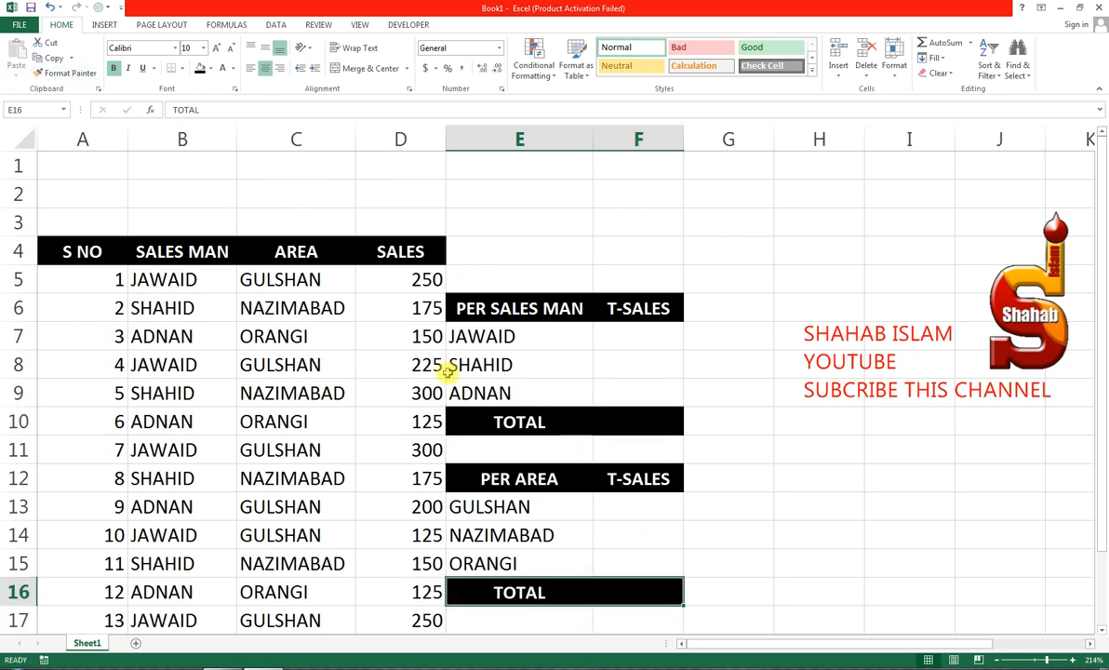
# Apply all borders to the data in A5:D17, centre it and reduce its font size to 10.
pyautogui.moveTo(109, 279); pyautogui.dragTo(369, 577)
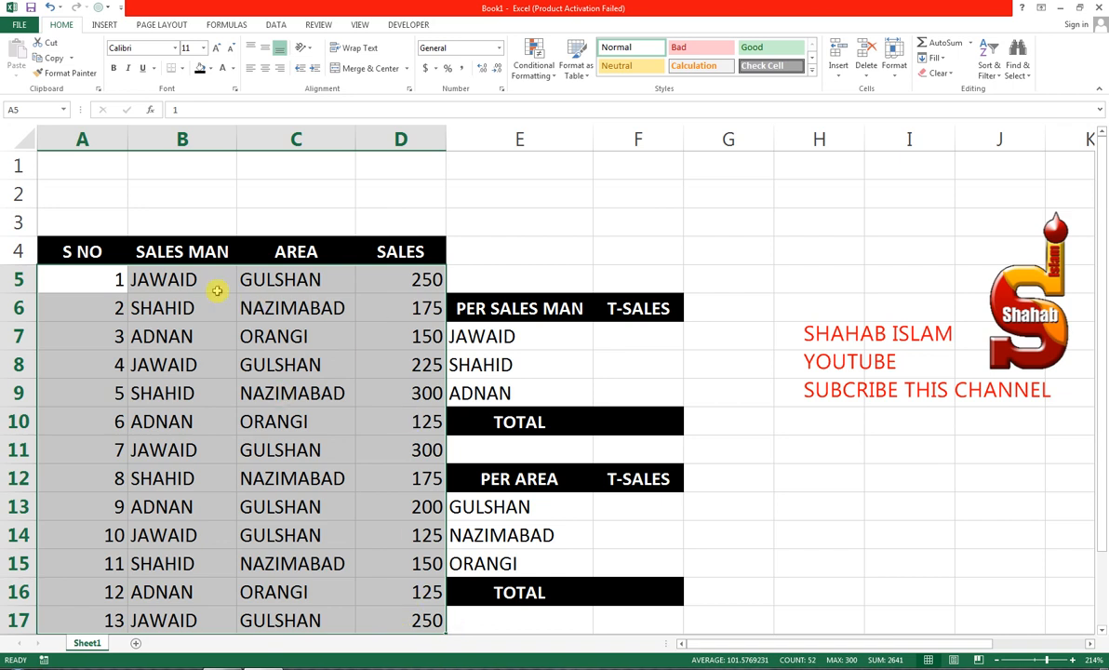
pyautogui.click(182, 71)
pyautogui.click(189, 179)
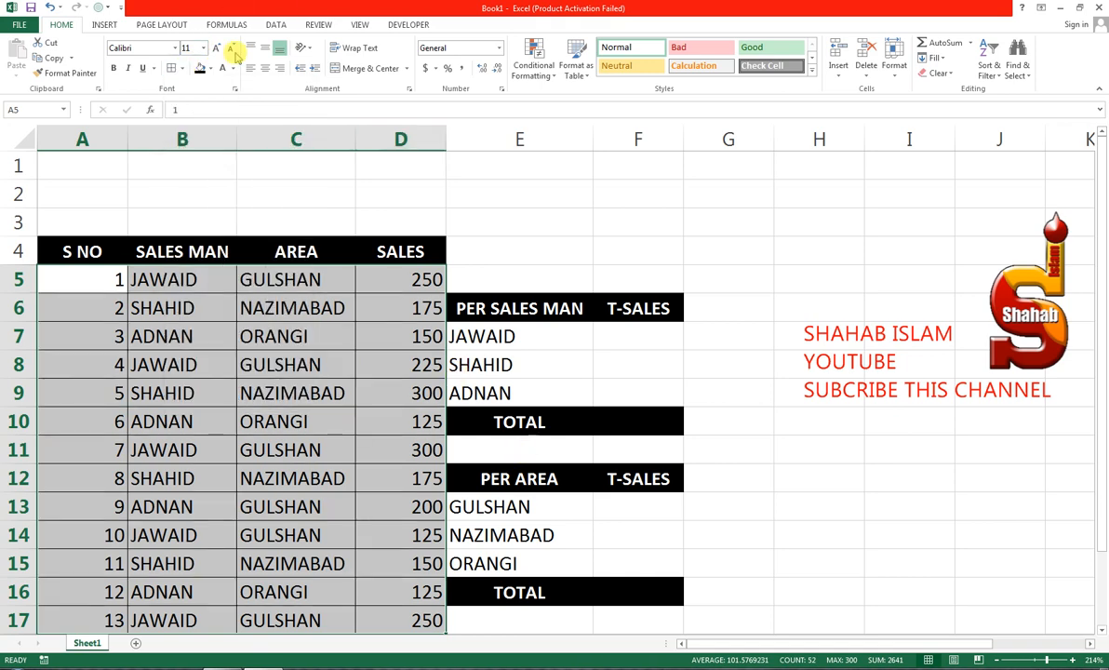
pyautogui.click(265, 73)
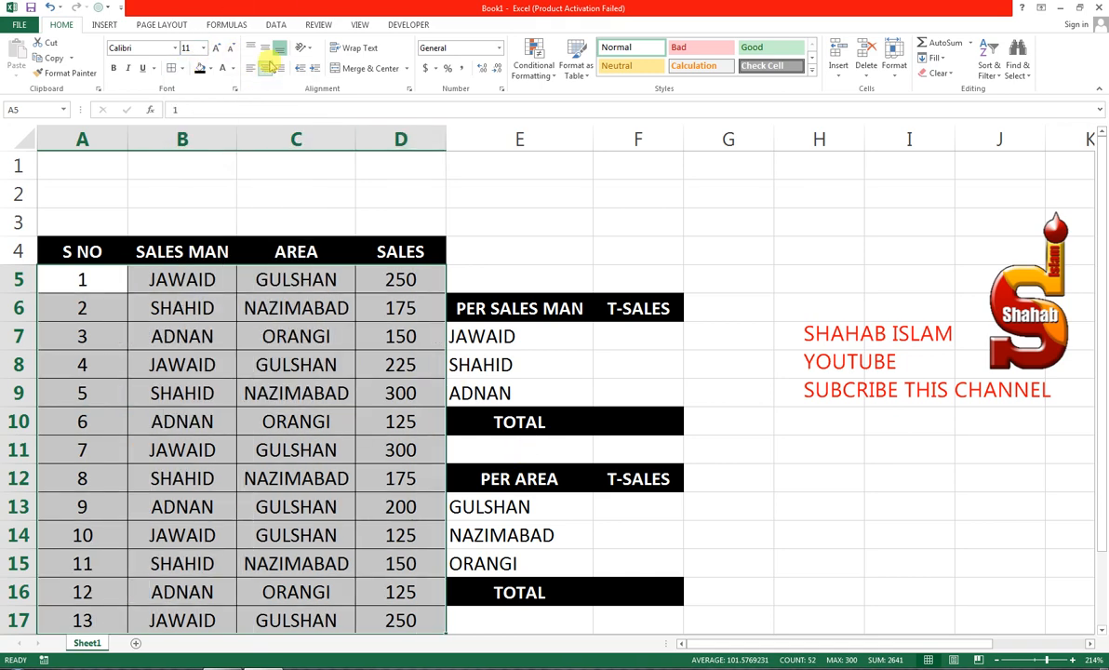
pyautogui.click(229, 50)
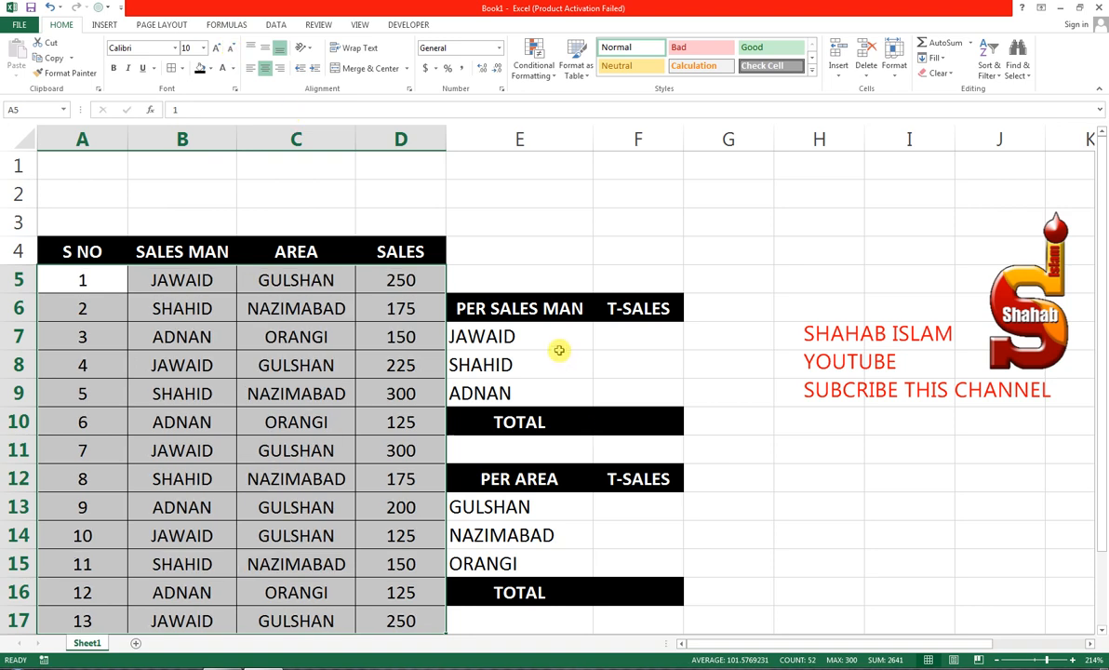
# Centre E7:F9 with all borders and font size 10, and copy that format to E13:F15 with Format Painter.
pyautogui.moveTo(554, 338); pyautogui.dragTo(624, 386)
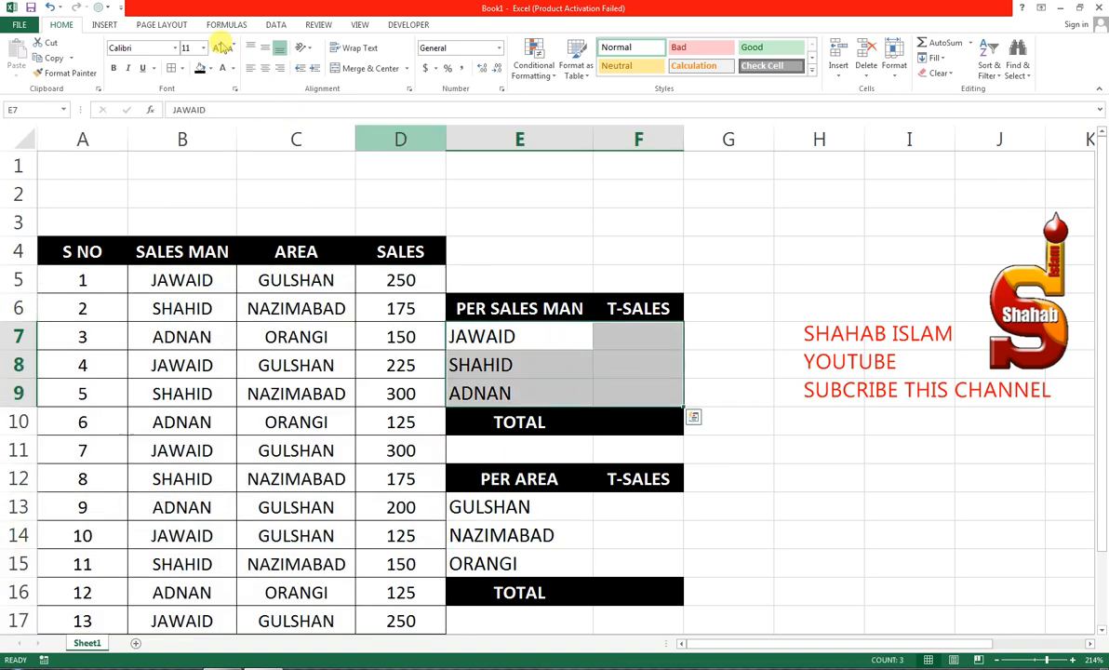
pyautogui.click(265, 70)
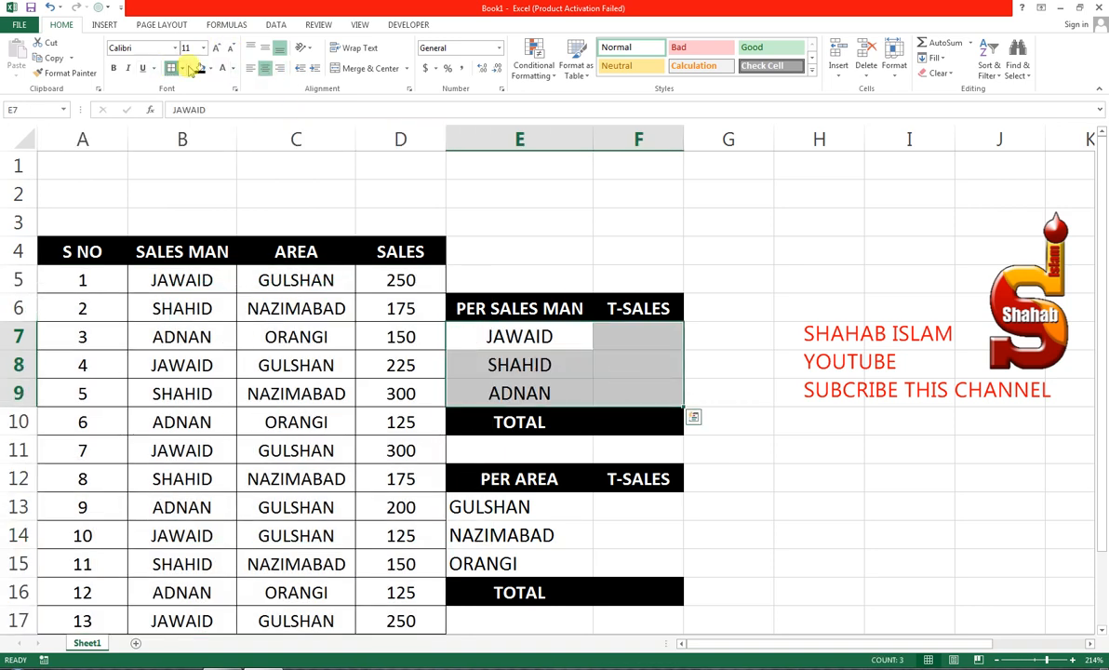
pyautogui.click(229, 50)
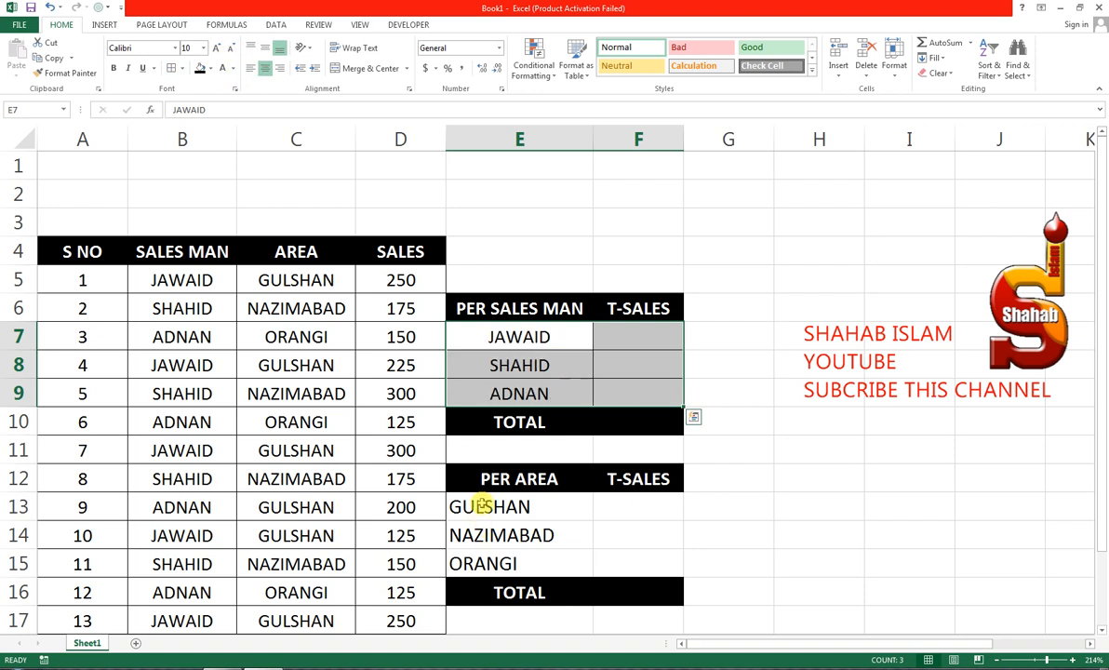
pyautogui.click(65, 72)
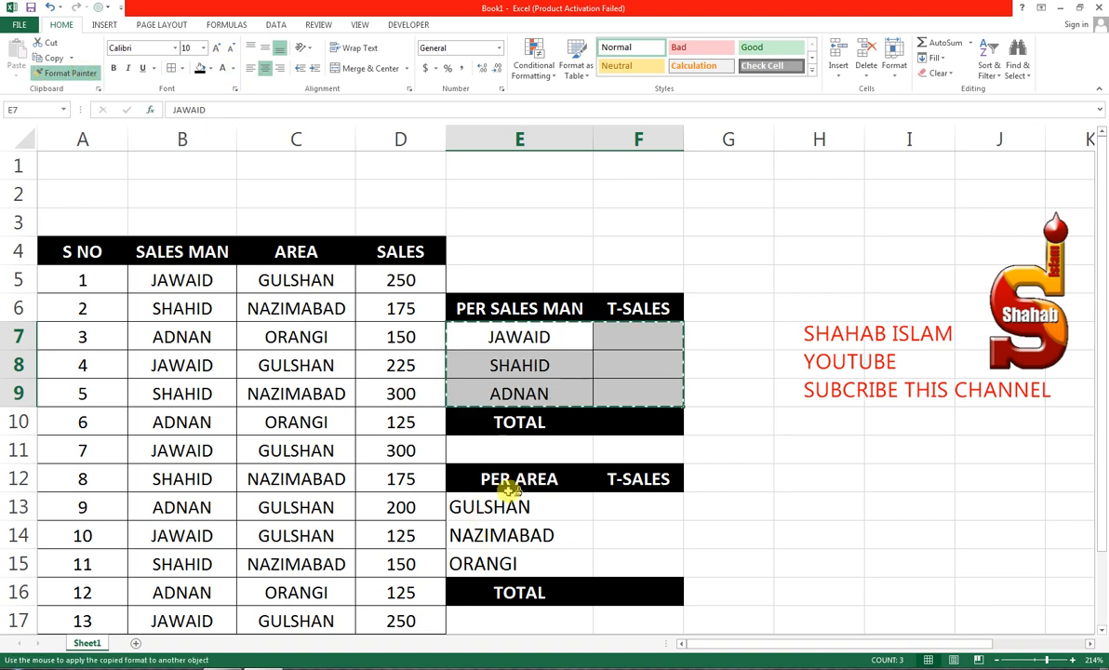
pyautogui.moveTo(511, 499)
pyautogui.mouseDown()
pyautogui.moveTo(614, 549)
pyautogui.moveTo(616, 564)
pyautogui.moveTo(539, 542)
pyautogui.moveTo(614, 563)
pyautogui.mouseUp()
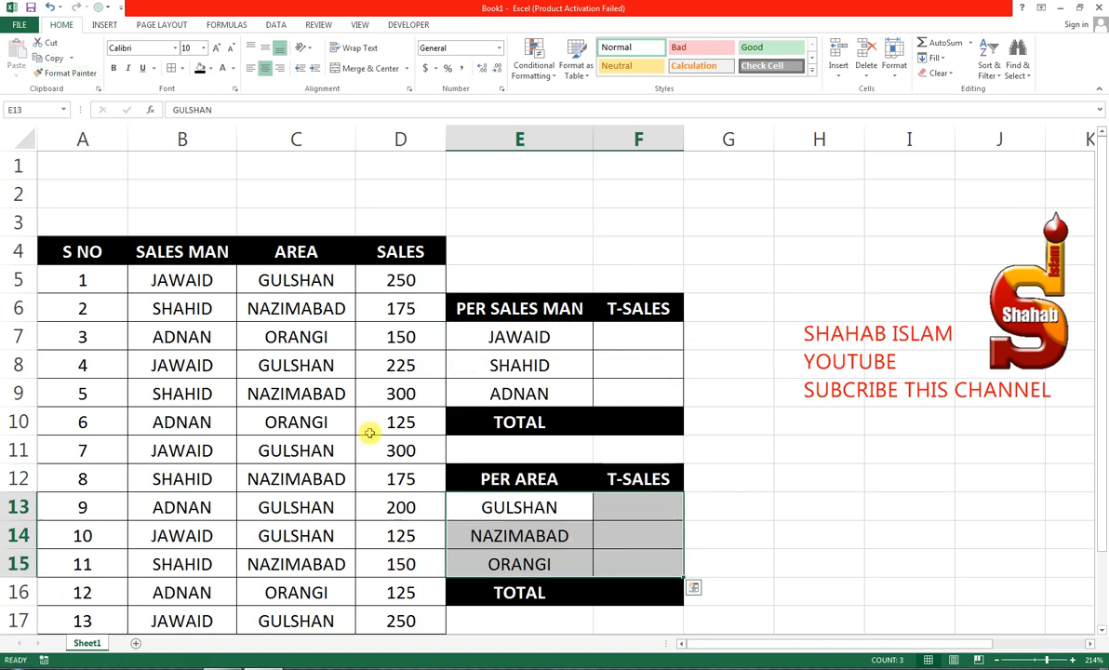
# Fill A18:D18 below the sales data with black, make its font white and centre the cells.
pyautogui.scroll(-1, 369, 433)
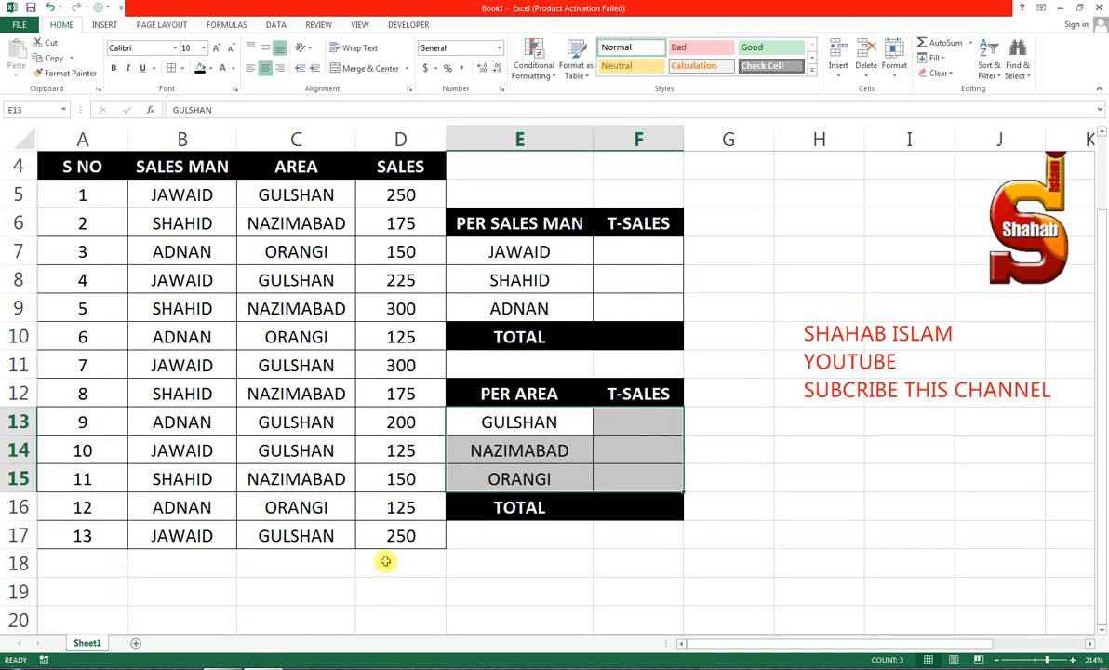
pyautogui.moveTo(109, 558); pyautogui.dragTo(390, 572)
pyautogui.click(199, 70)
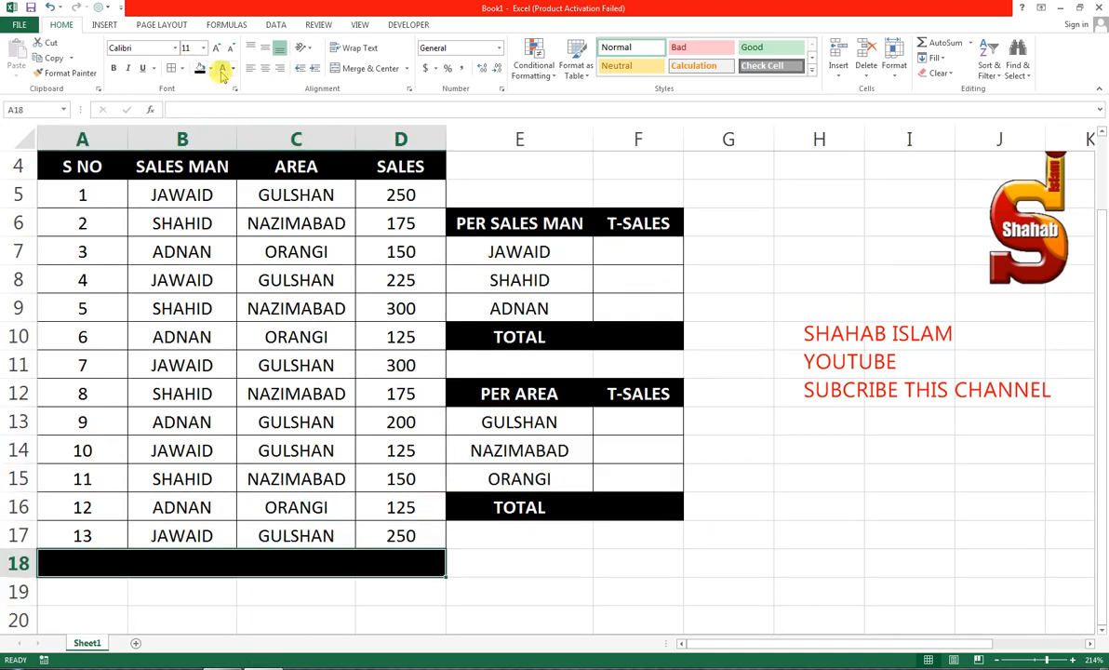
pyautogui.click(261, 69)
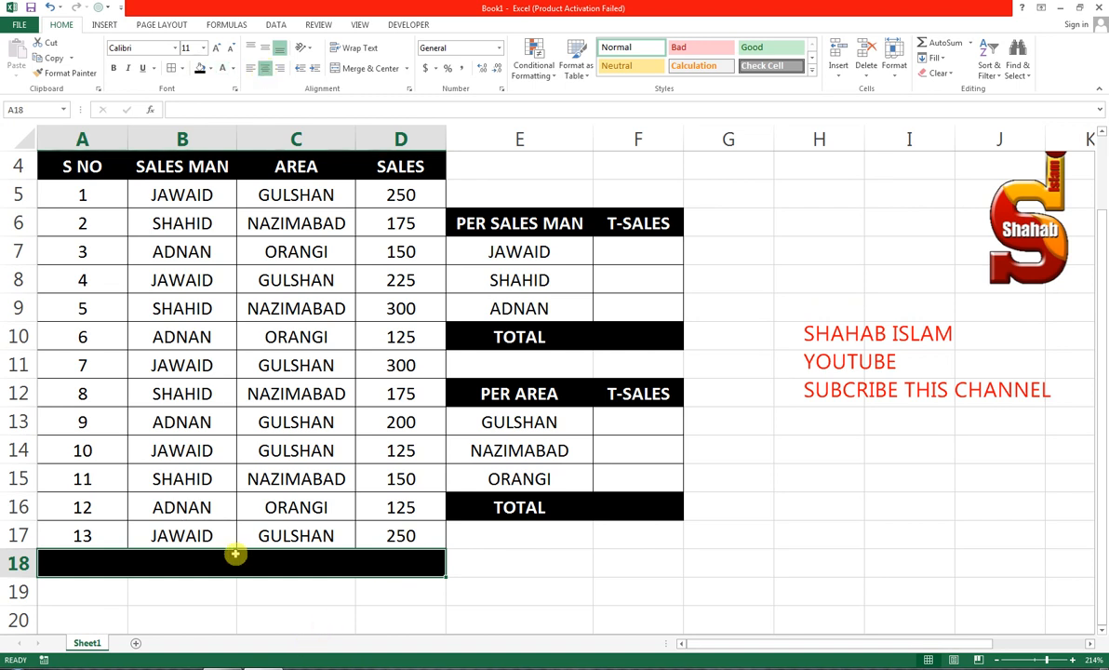
# Merge and centre A18:C18 and enter the label TOTAL in it.
pyautogui.moveTo(302, 569); pyautogui.dragTo(80, 558)
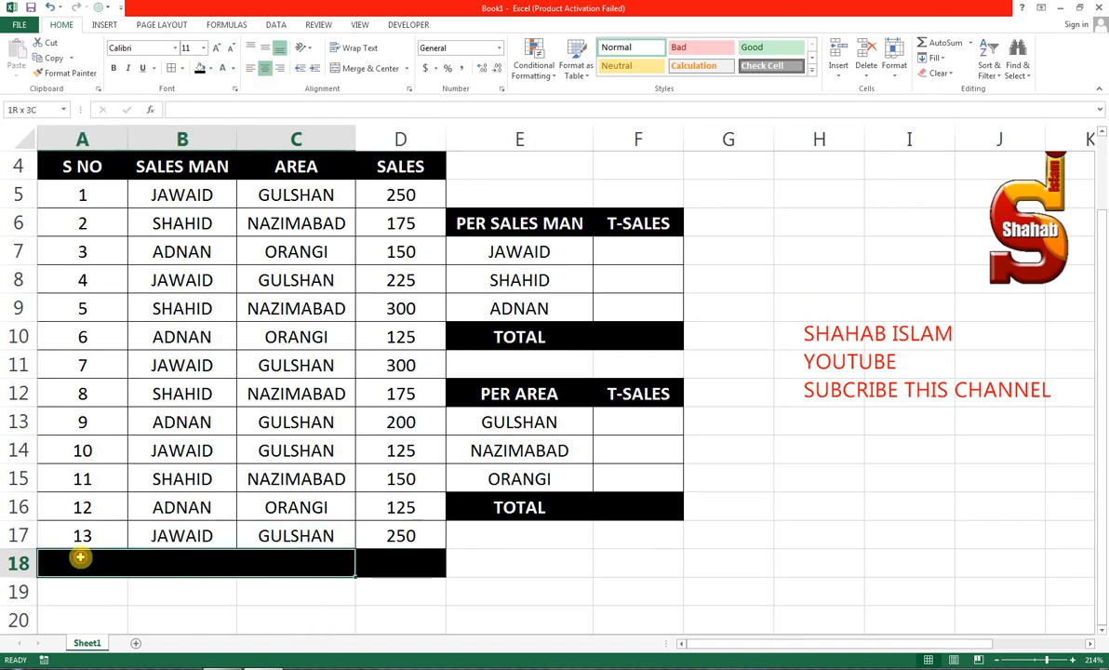
pyautogui.click(361, 69)
pyautogui.write('TOAL')
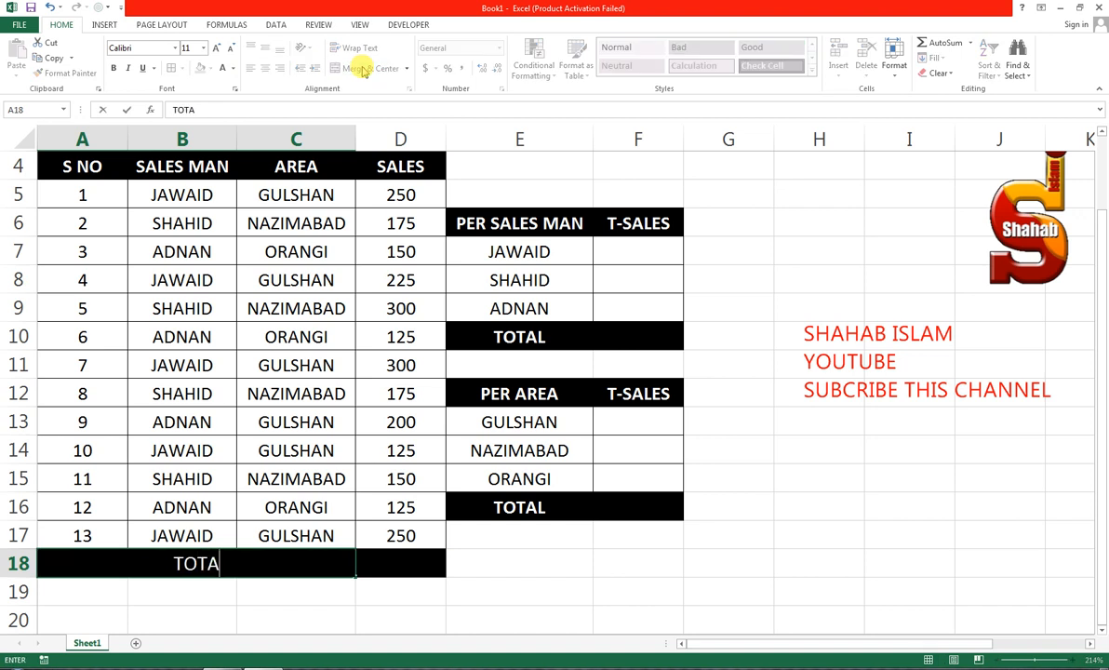
pyautogui.write('L')
pyautogui.press('Tab')
# Enter =SUM(D5:D17) in D18 to total the sales and apply the comma number style to it.
pyautogui.write('-')
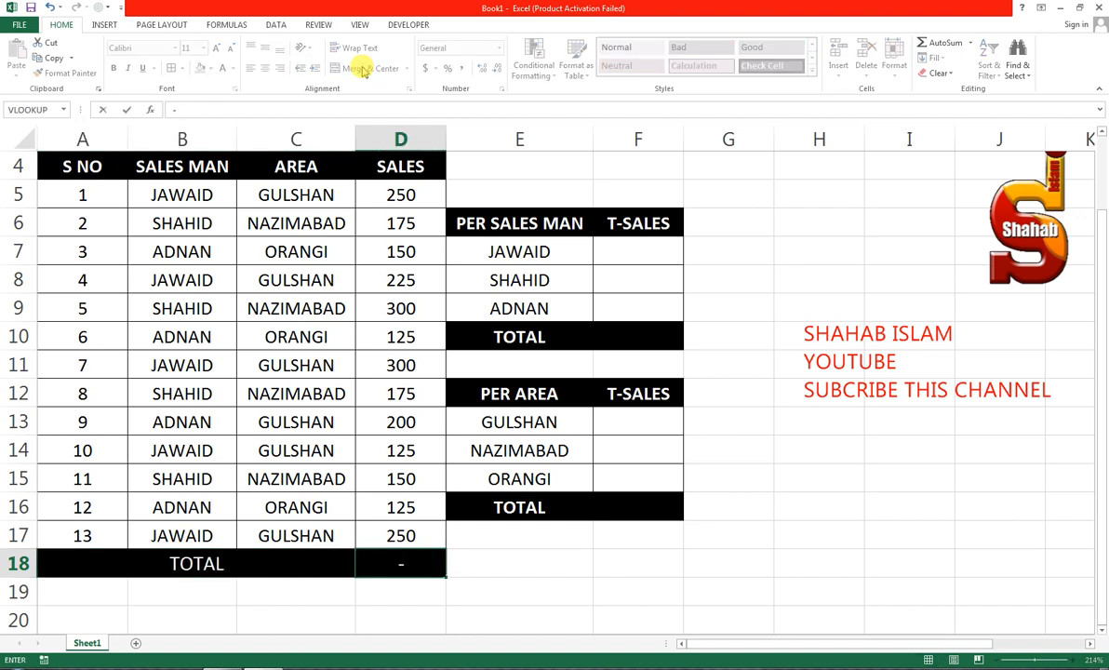
pyautogui.press('BackSpace')
pyautogui.write('=SUM')
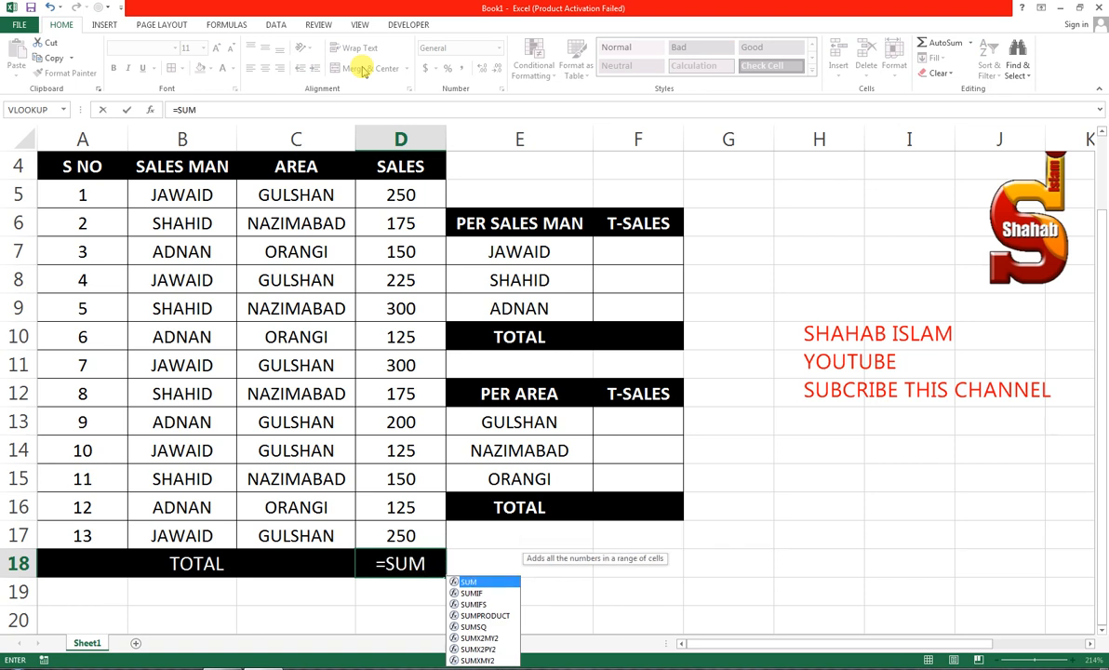
pyautogui.write('(')
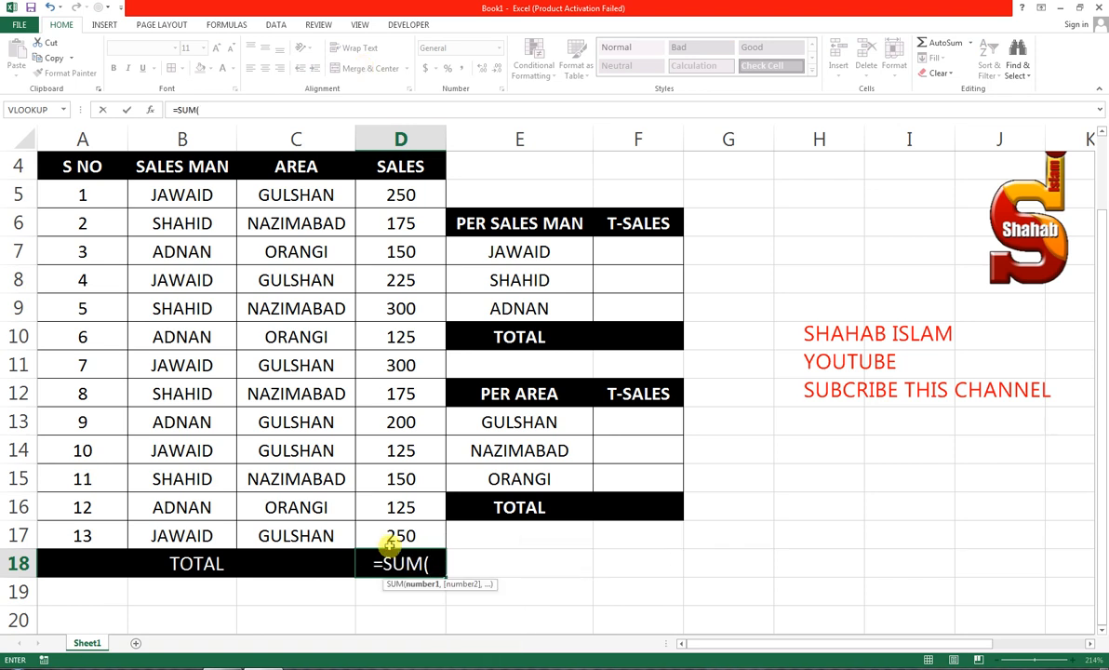
pyautogui.moveTo(386, 193); pyautogui.dragTo(385, 522)
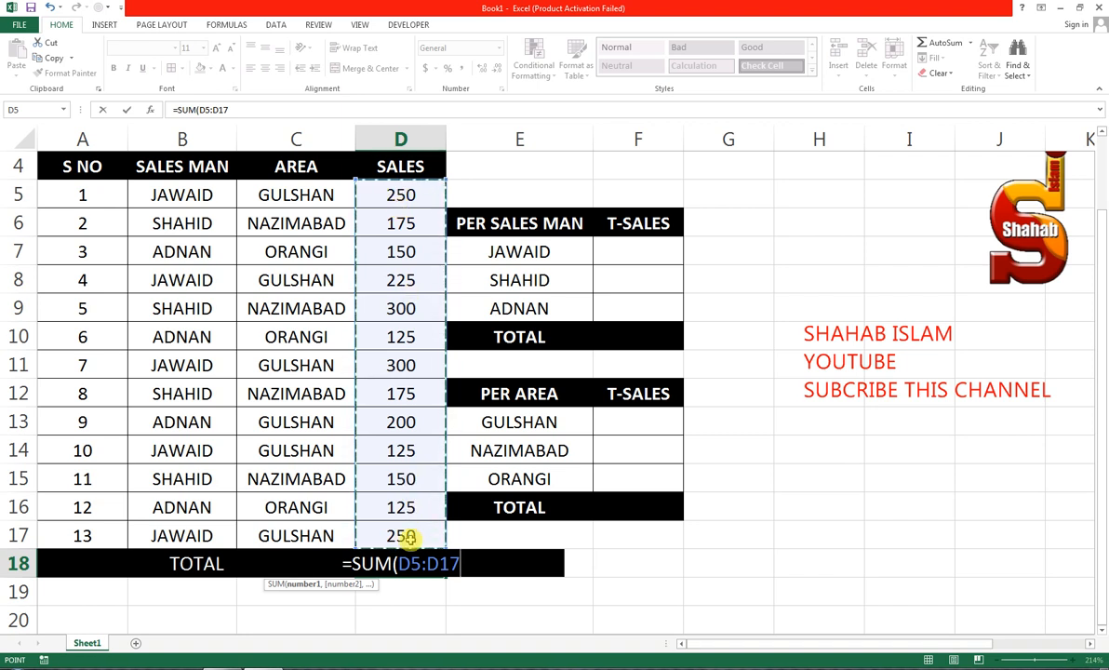
pyautogui.write(')')
pyautogui.press('Return')
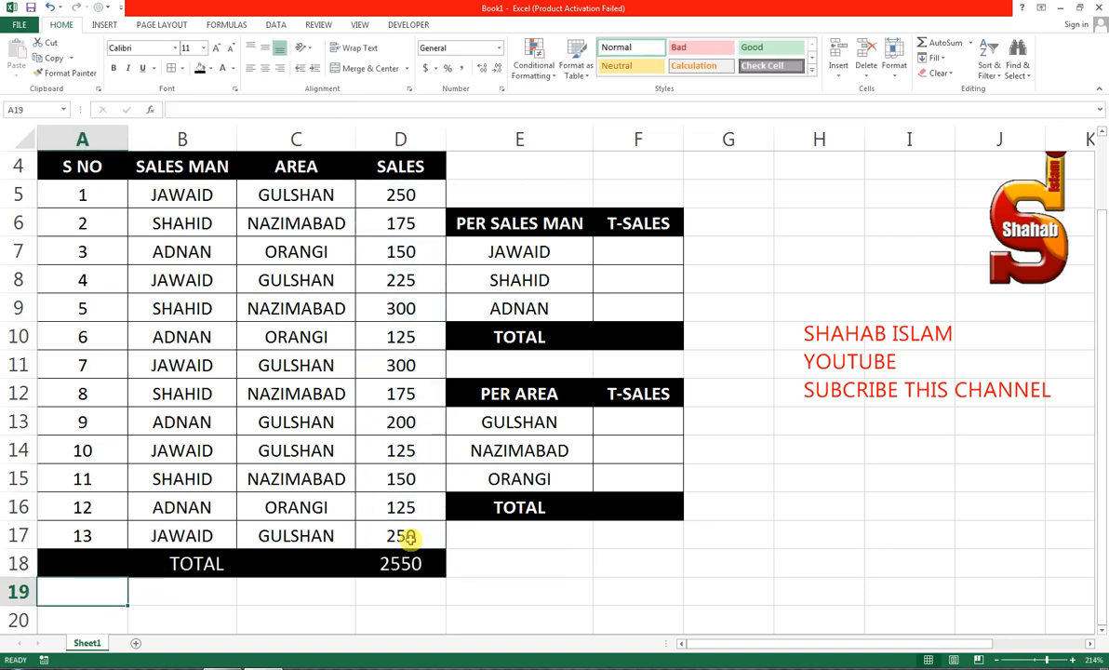
pyautogui.click(393, 561)
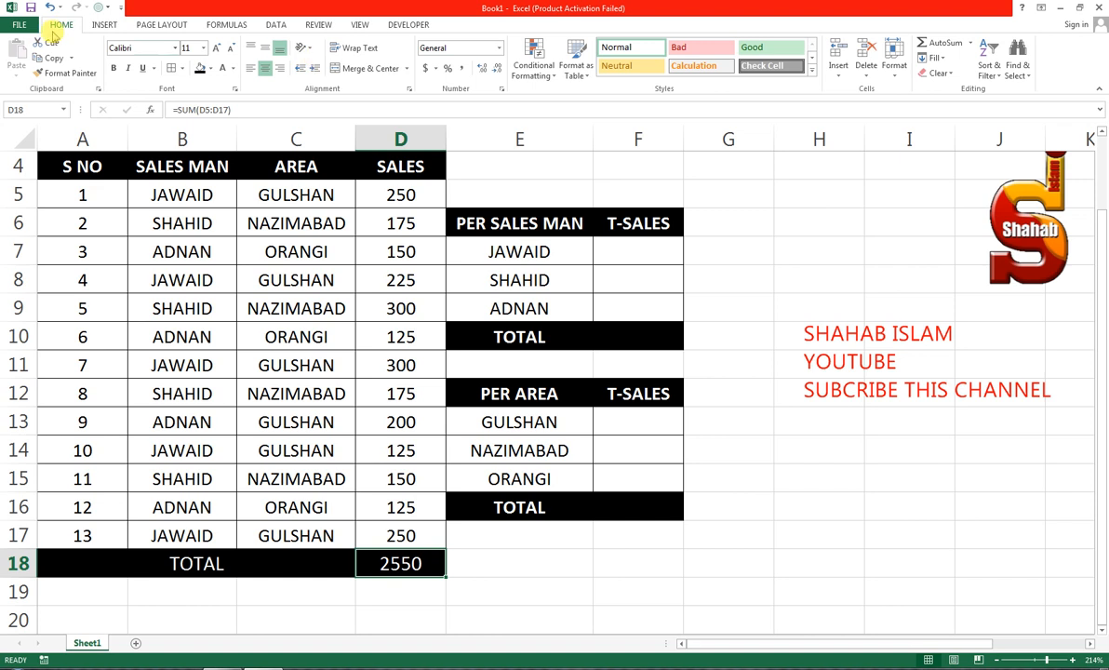
pyautogui.click(462, 71)
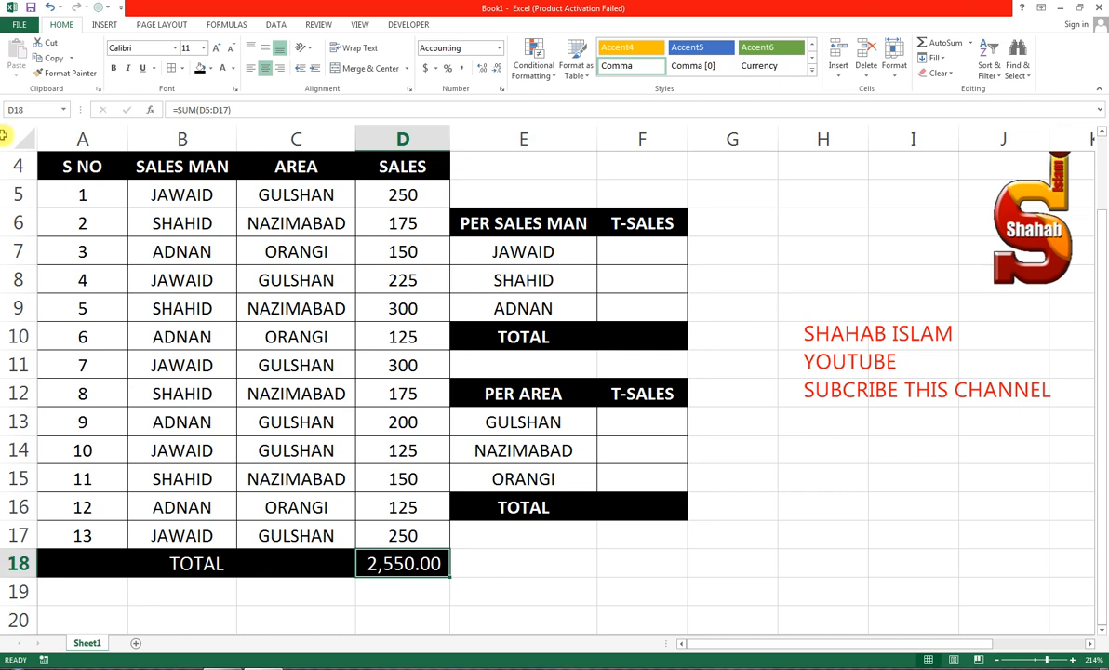
pyautogui.scroll(1, 65, 207)
pyautogui.moveTo(70, 141); pyautogui.dragTo(186, 511)
pyautogui.moveTo(842, 644); pyautogui.dragTo(686, 640)
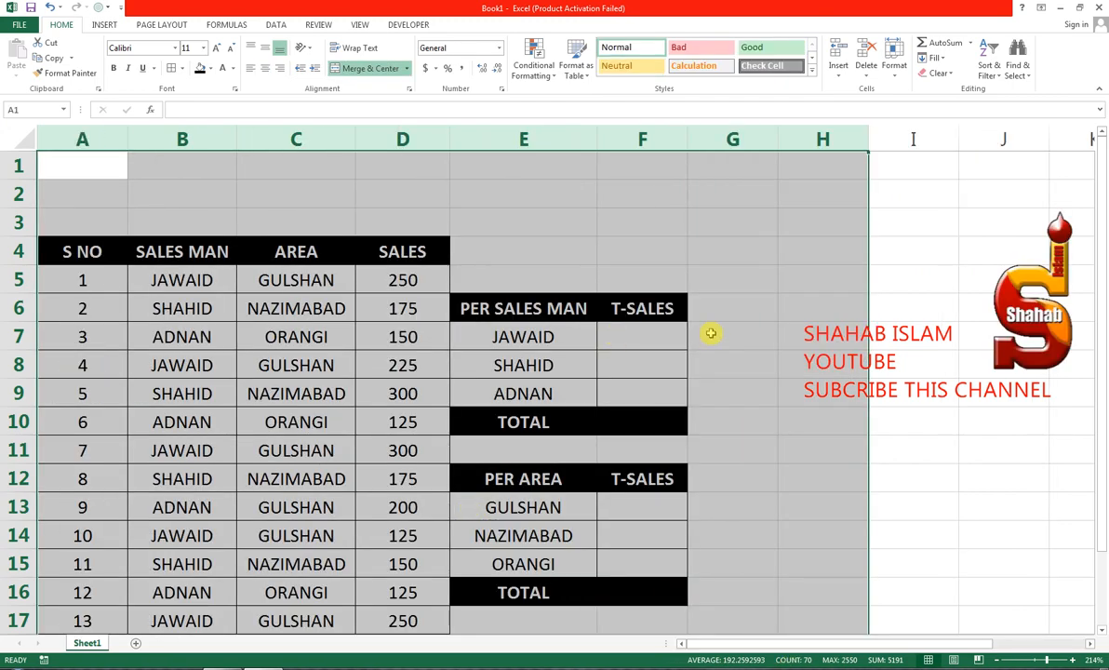
# Move the logo picture in column J slightly to the left and down.
pyautogui.click(634, 341)
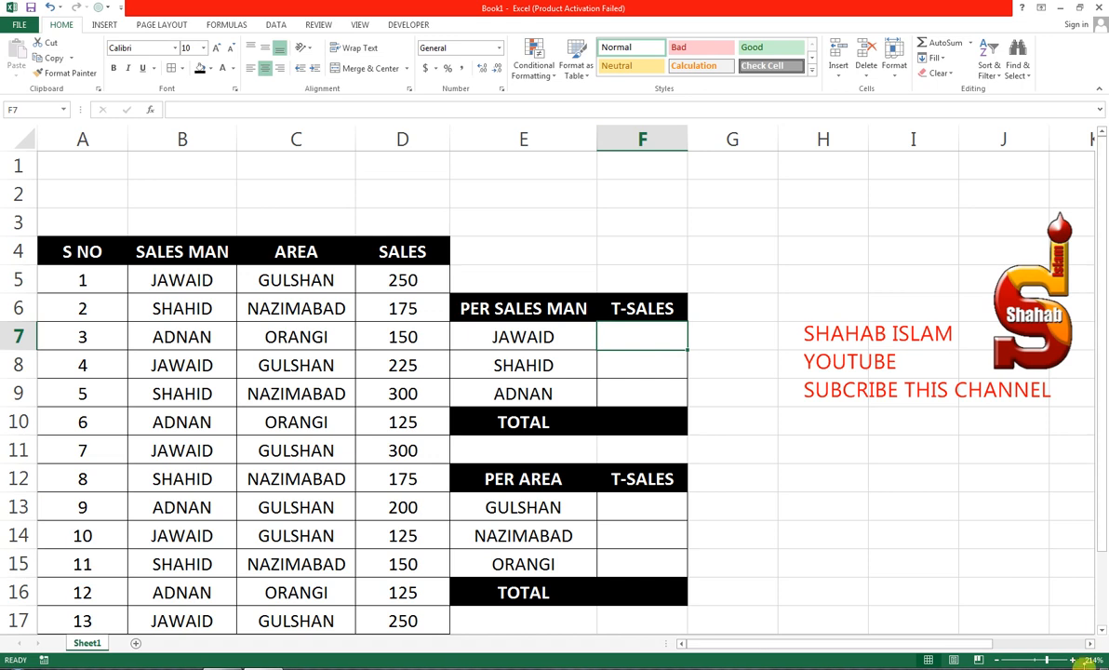
pyautogui.click(1101, 629)
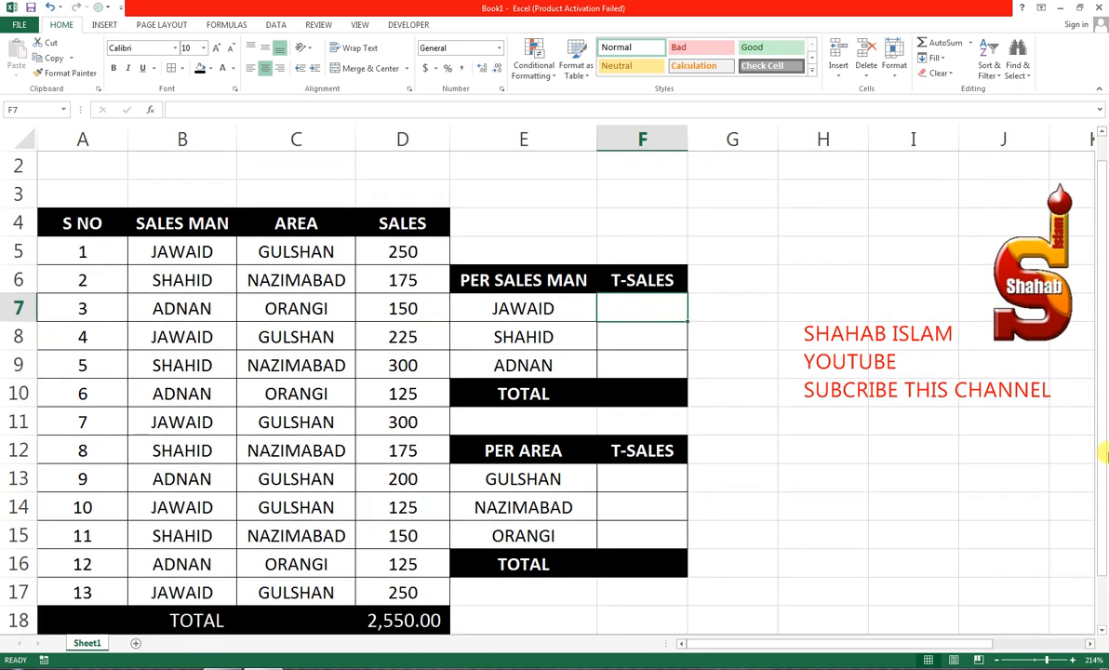
pyautogui.moveTo(1032, 290); pyautogui.dragTo(1014, 307)
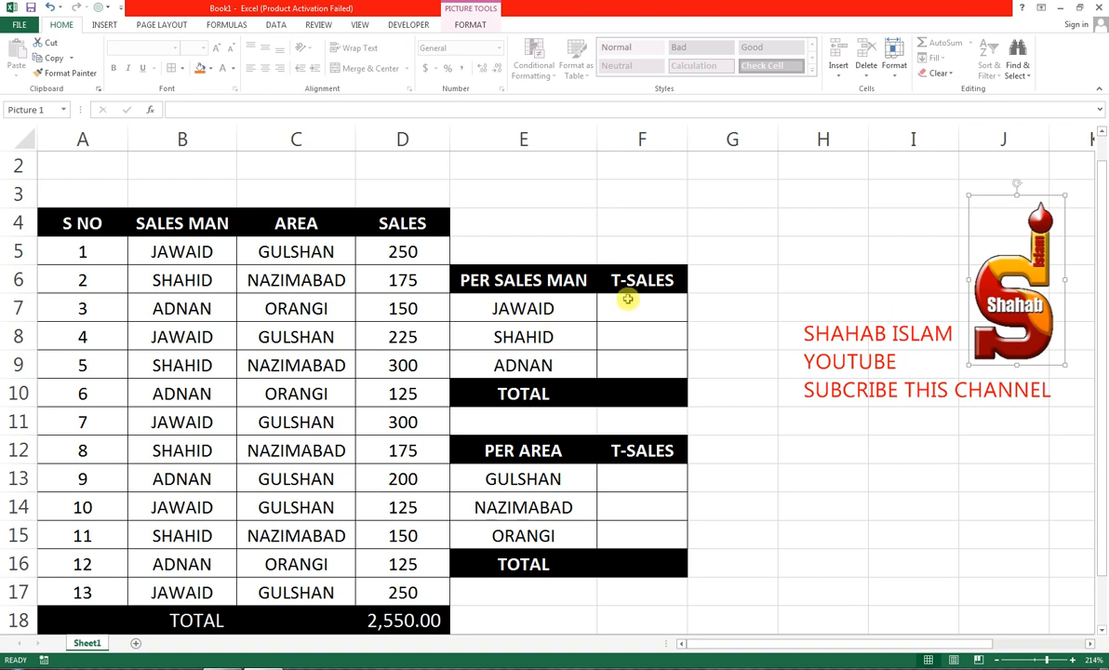
# Begin a SUMIF formula in F7 with the salesman column B5:B17 as the range.
pyautogui.click(632, 316)
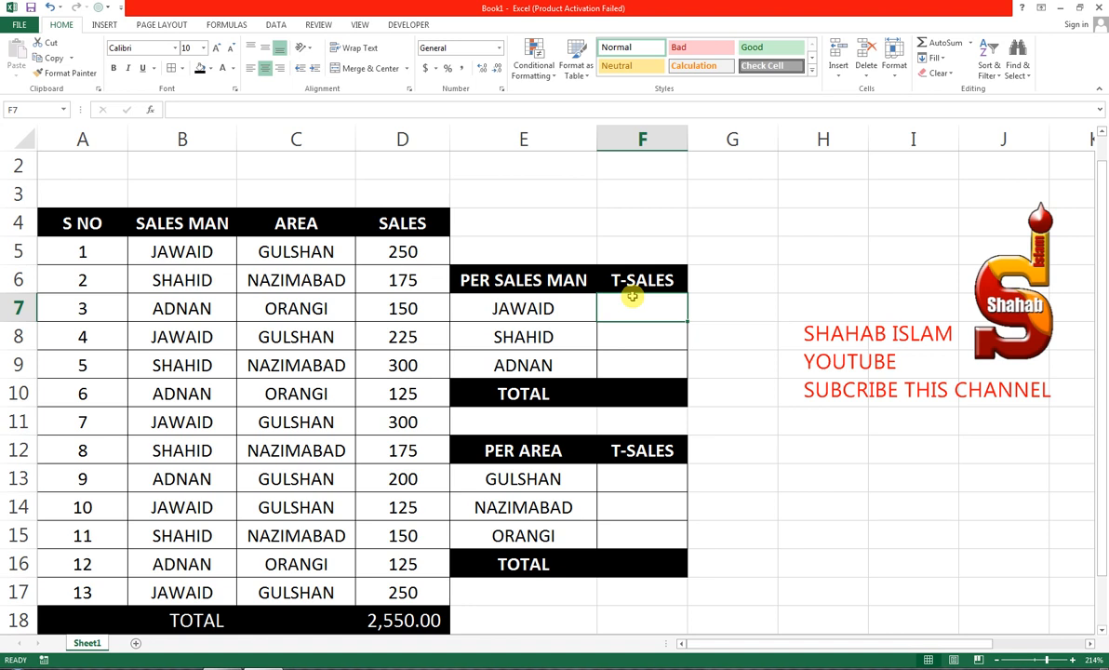
pyautogui.write('=')
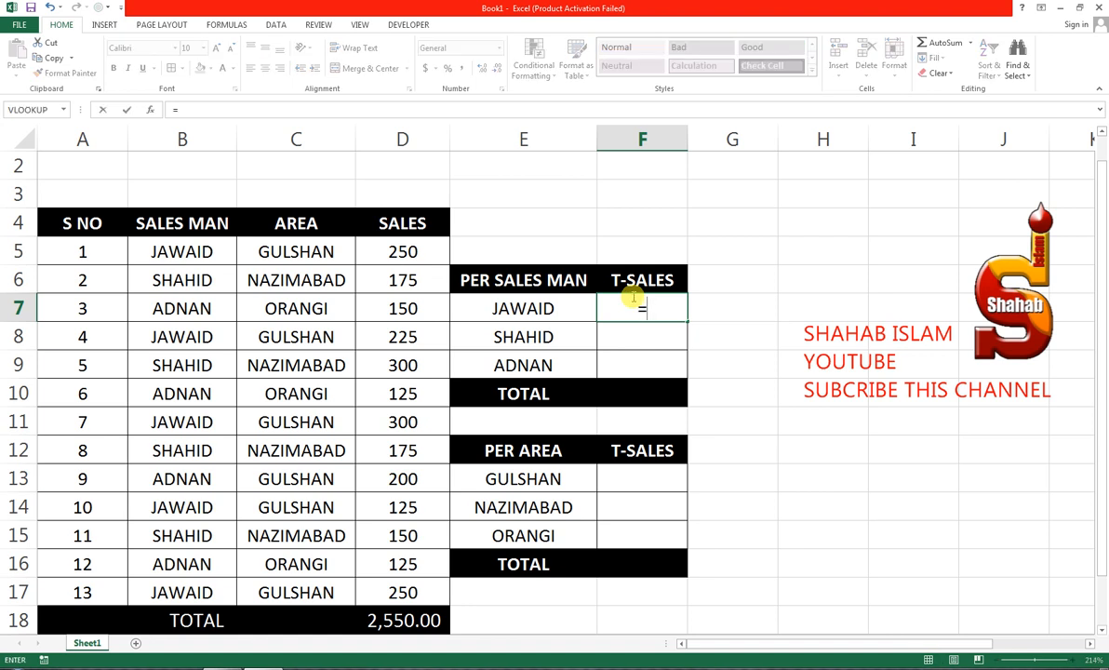
pyautogui.write('SUMIO')
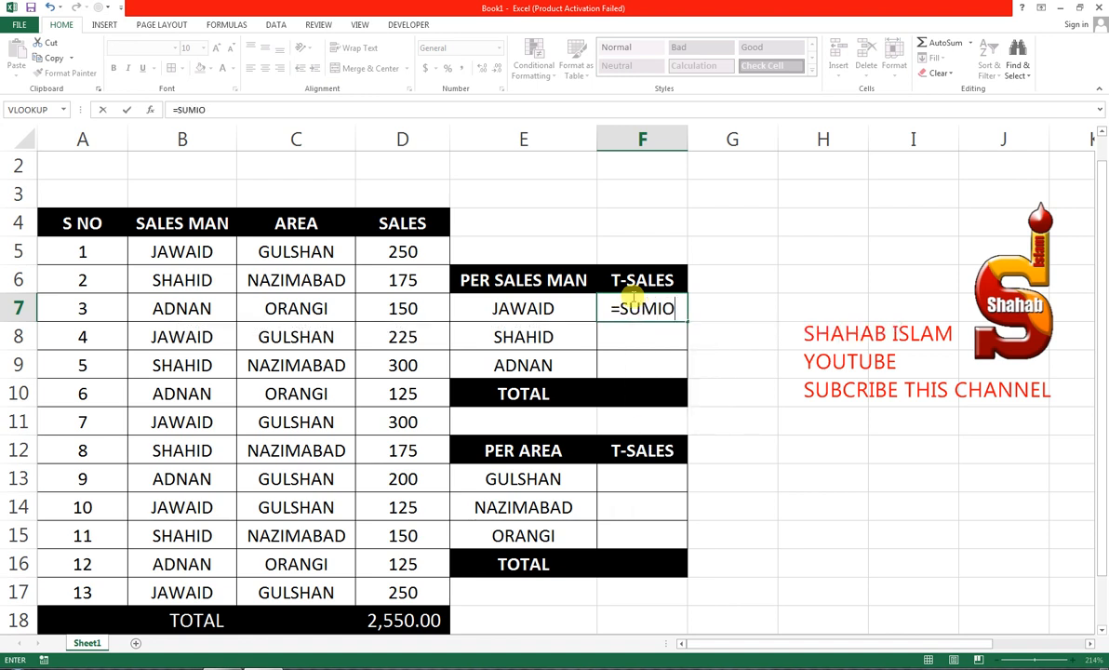
pyautogui.press('BackSpace')
pyautogui.write('F')
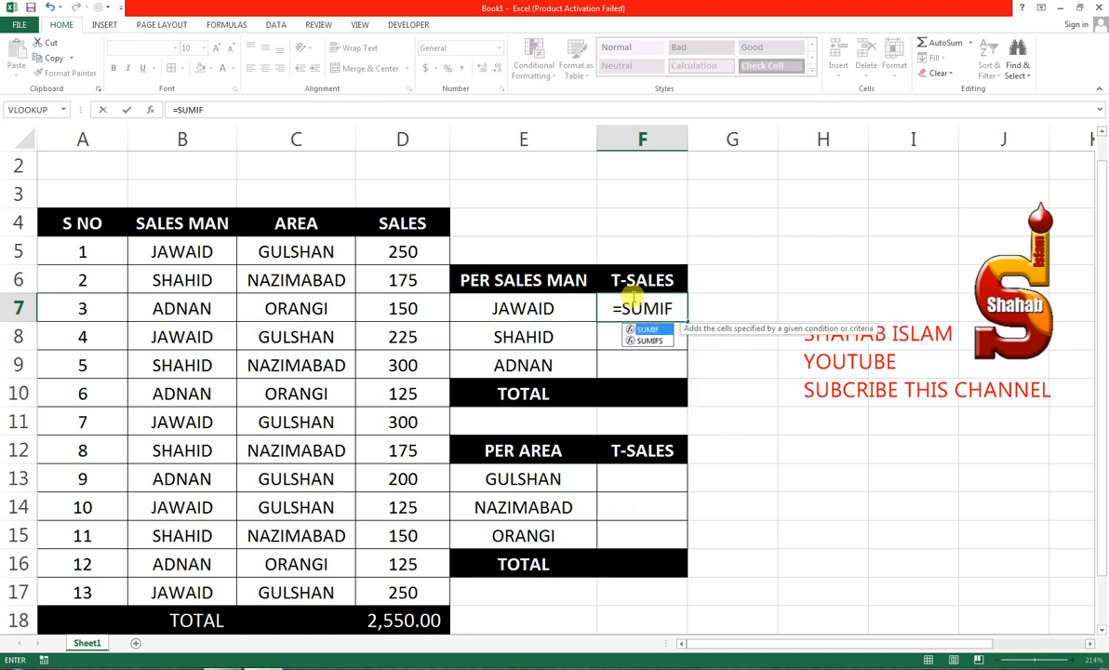
pyautogui.write('(')
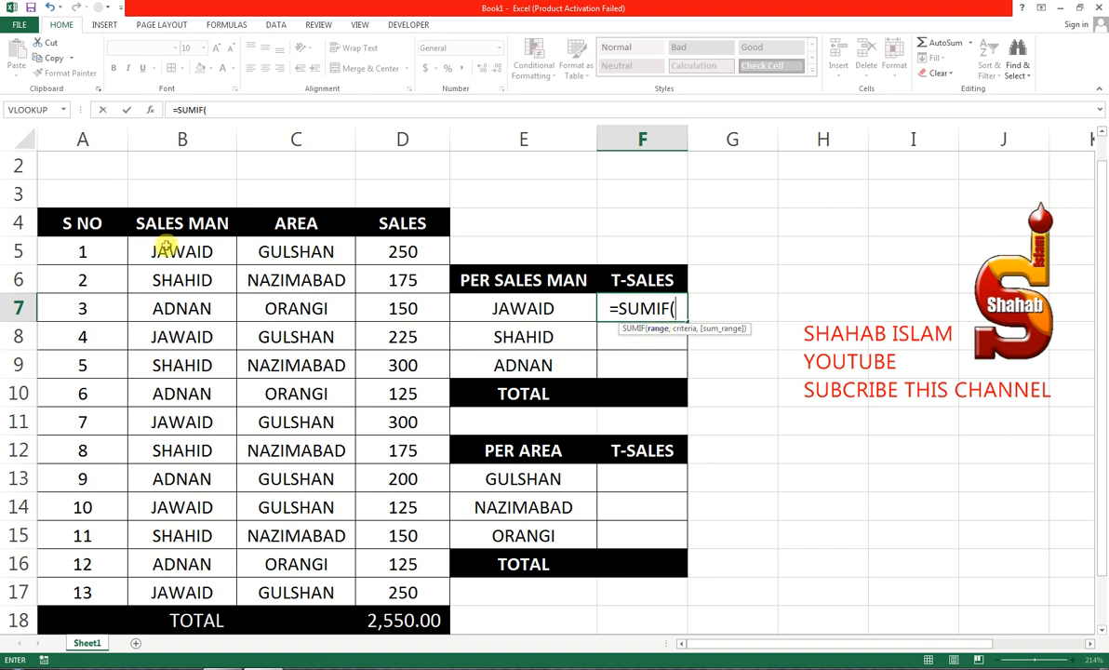
pyautogui.moveTo(168, 249); pyautogui.dragTo(198, 587)
pyautogui.write(',')
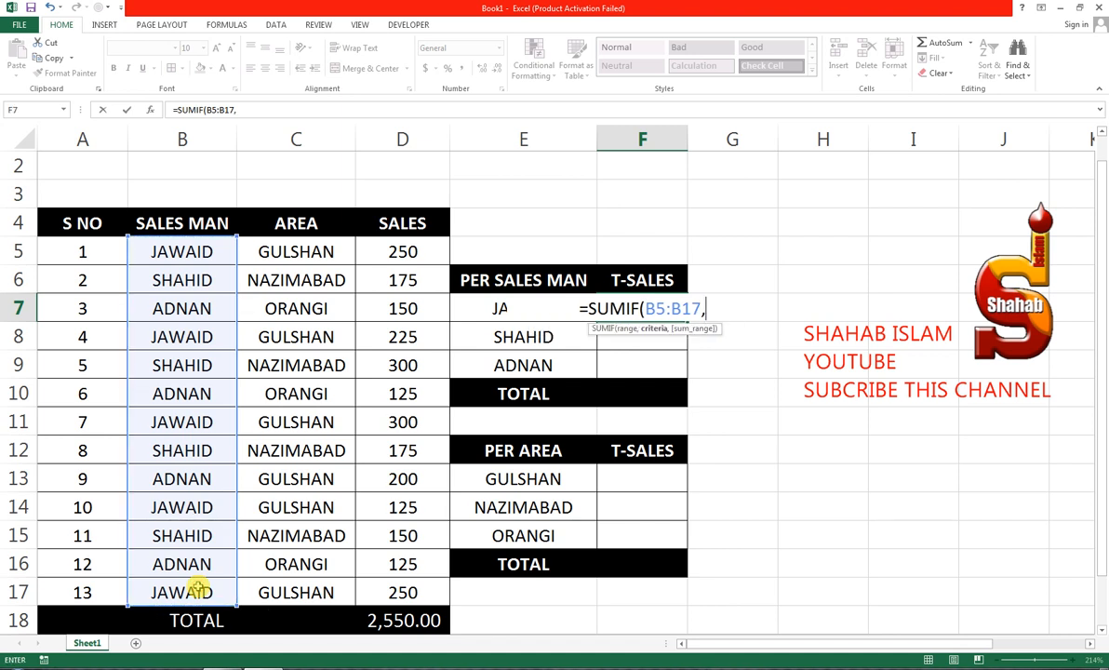
# Complete the F7 SUMIF with the salesman's name from E7 in quotation marks as the criterion and D5:D17 as the sum range.
pyautogui.write('"')
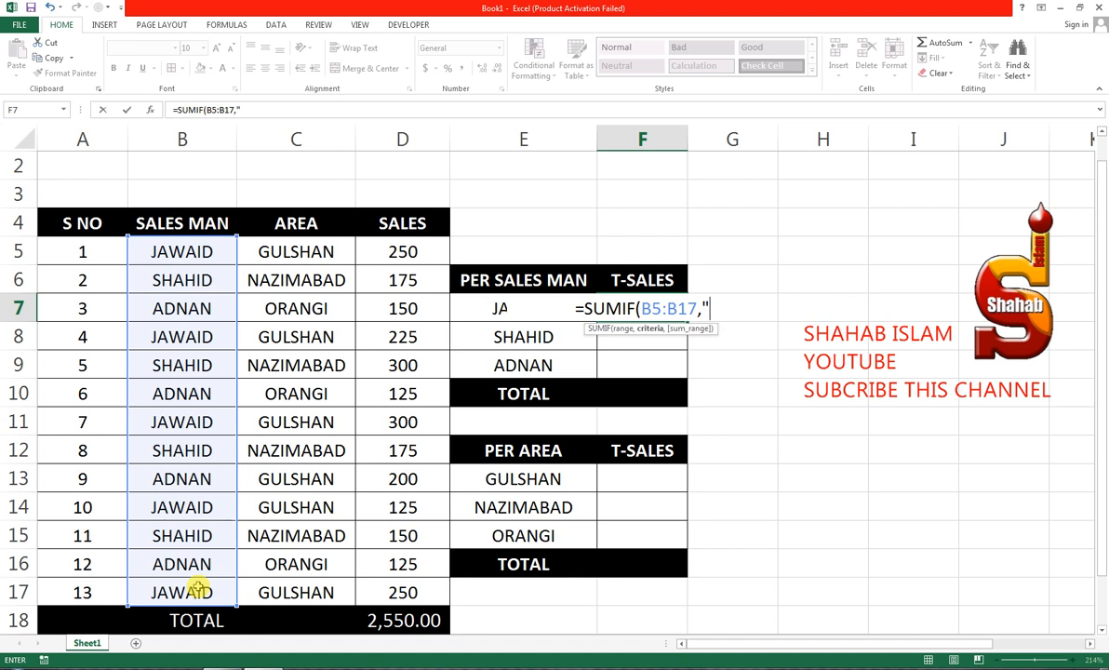
pyautogui.write('JAW')
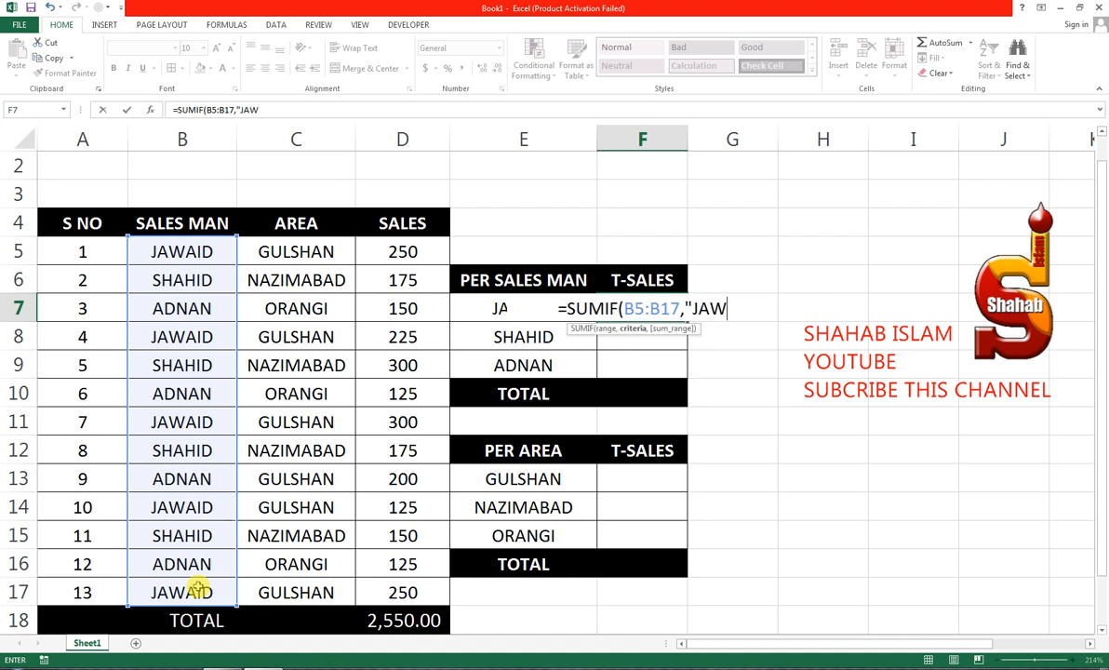
pyautogui.write('AID')
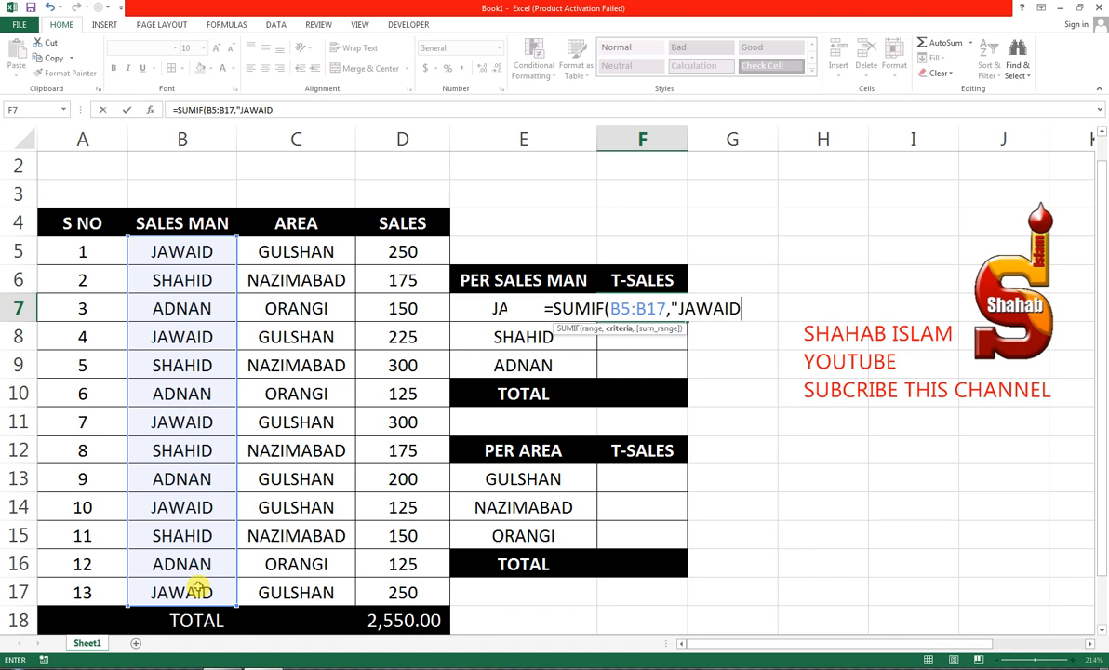
pyautogui.write('"')
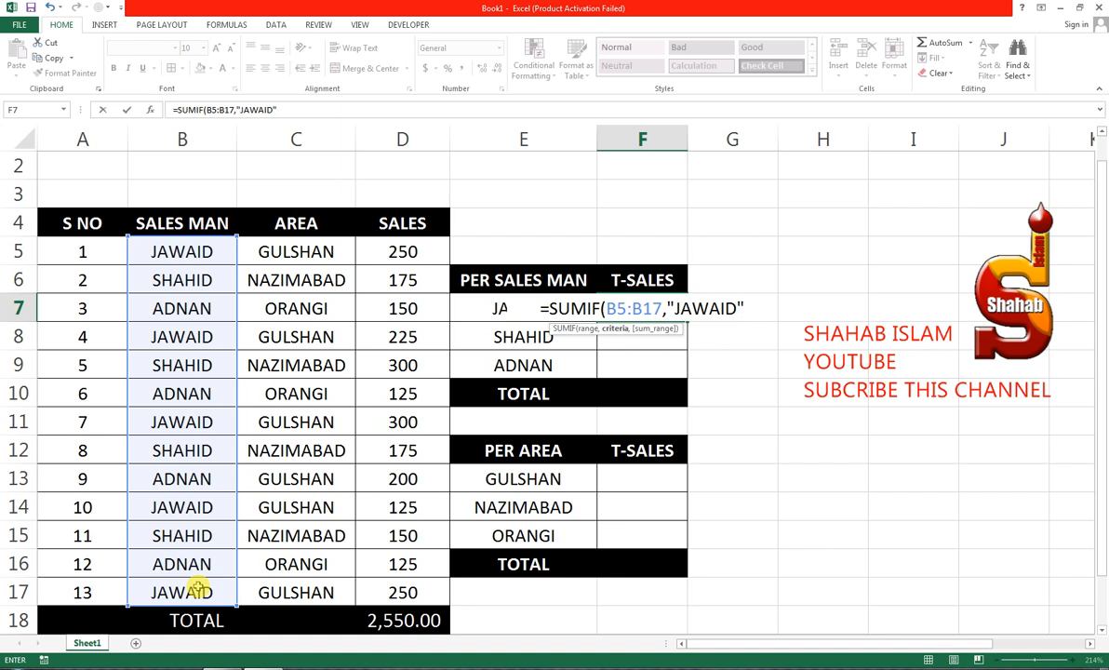
pyautogui.write(',')
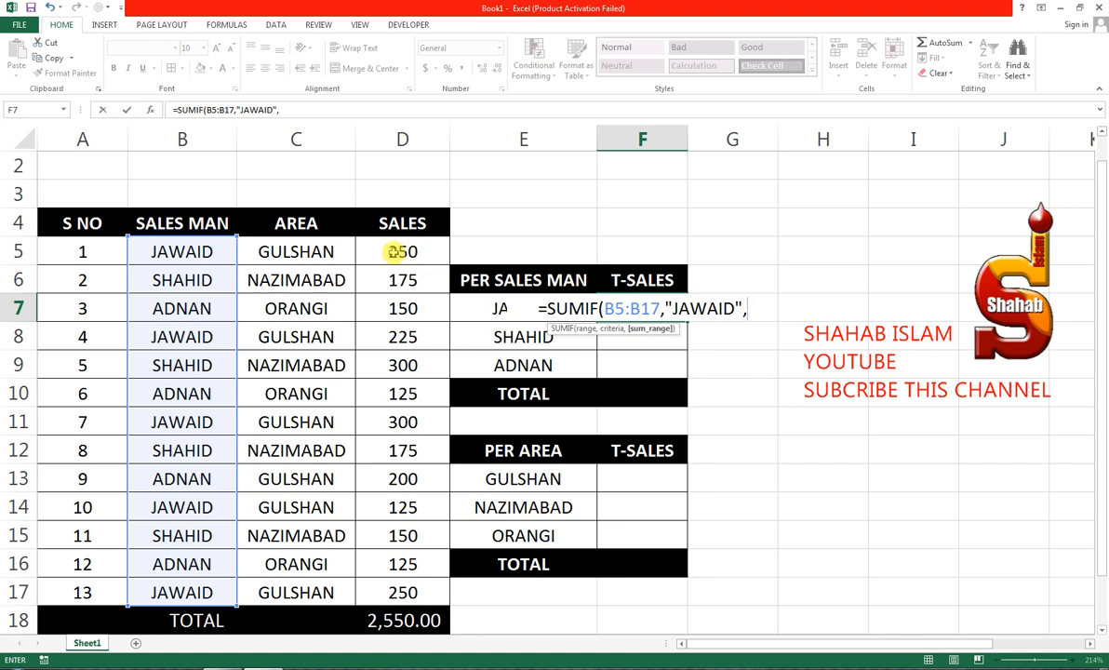
pyautogui.moveTo(394, 251); pyautogui.dragTo(400, 586)
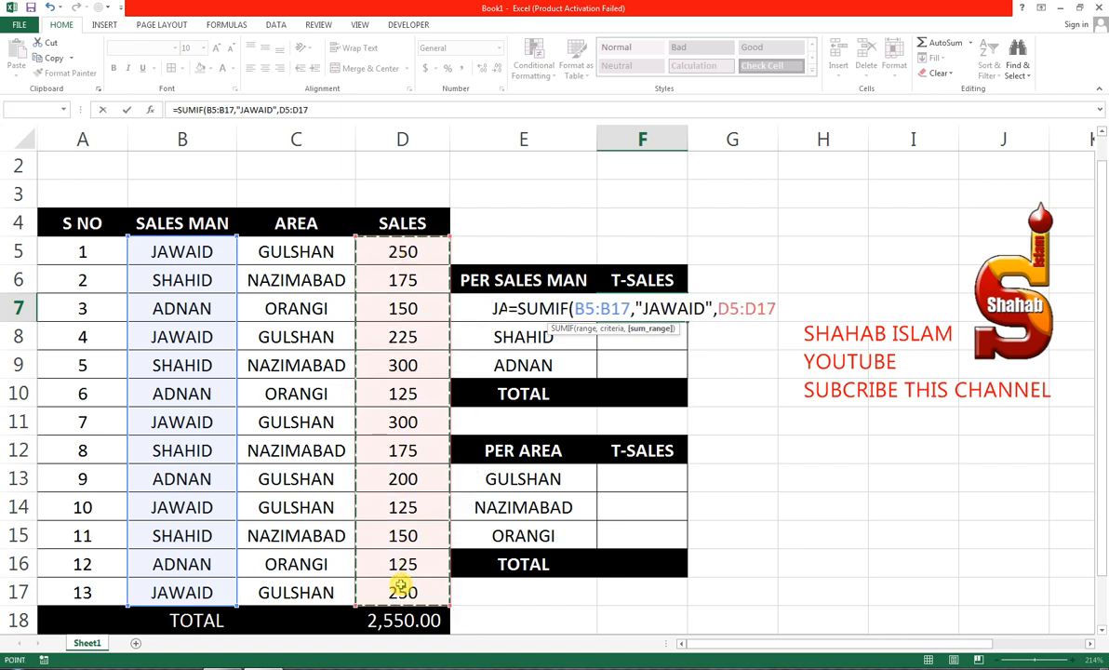
pyautogui.write(')')
pyautogui.press('Return')
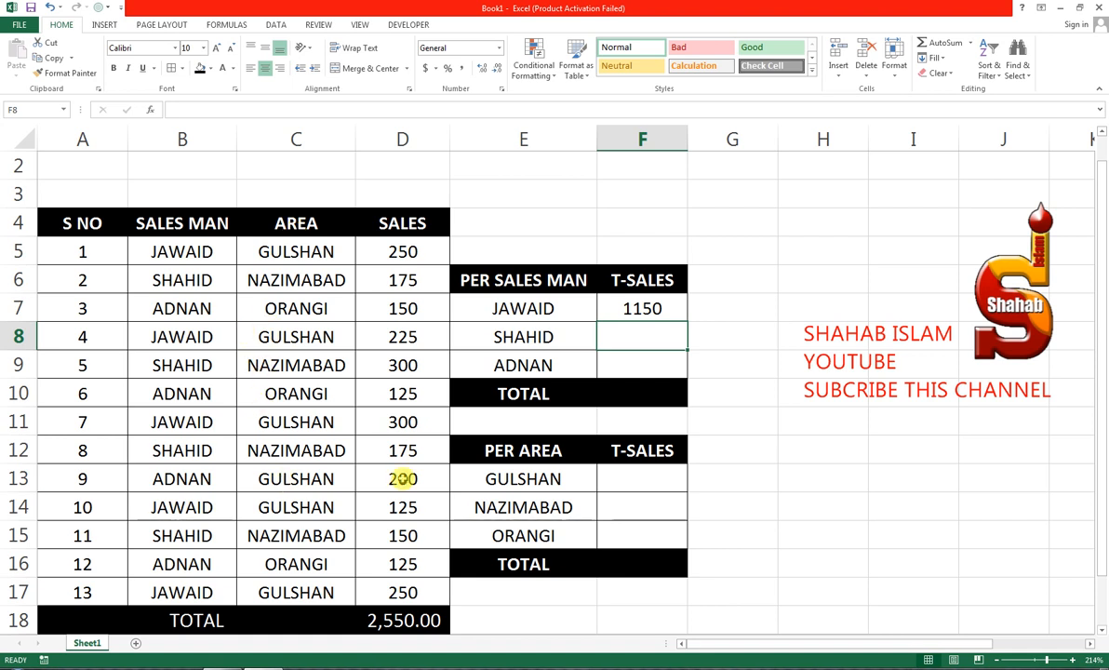
pyautogui.doubleClick(654, 308)
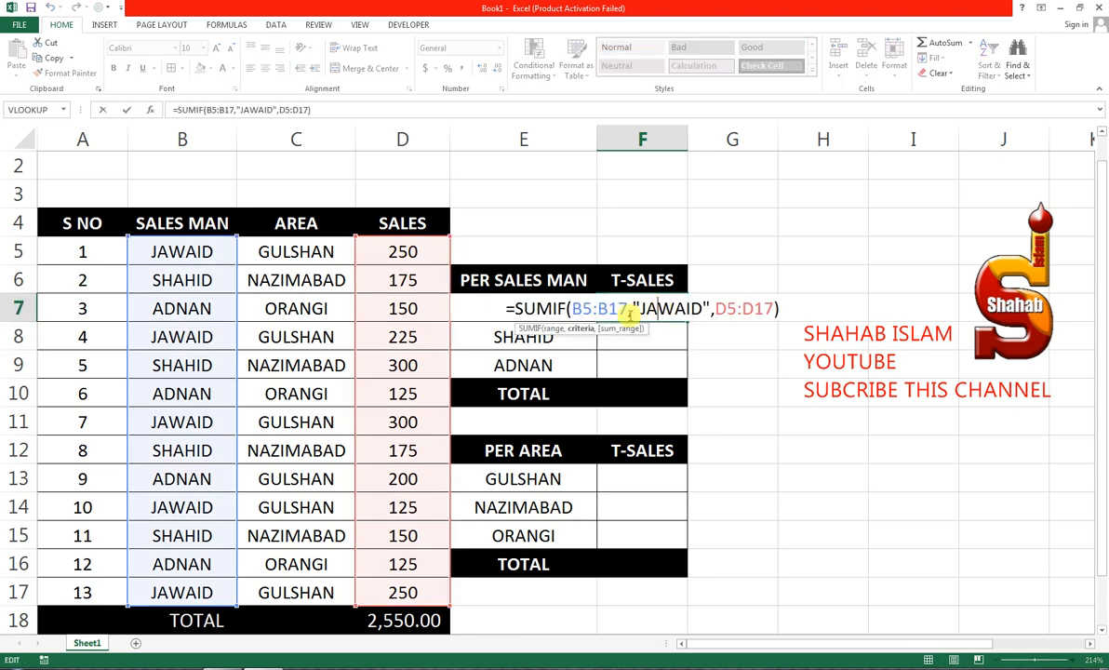
pyautogui.press('Return')
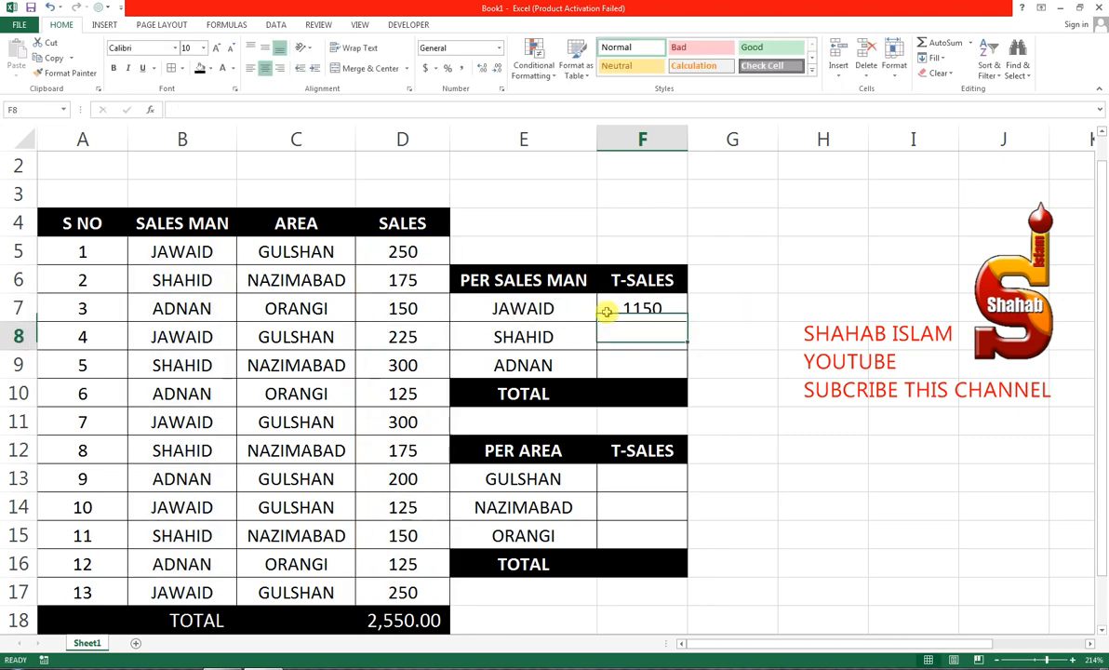
# Enter a SUMIF formula in F8 with range B5:B17, the quoted salesman's name from E8 as the criterion and sum range D5:D17.
pyautogui.write('=SUMIF9')
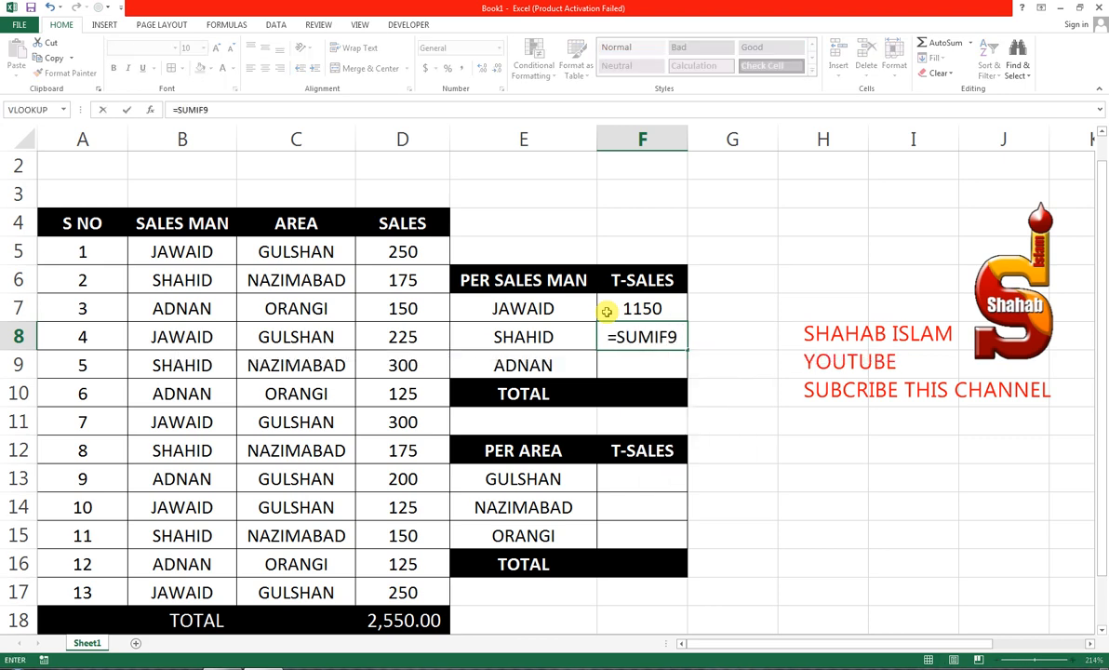
pyautogui.press('BackSpace')
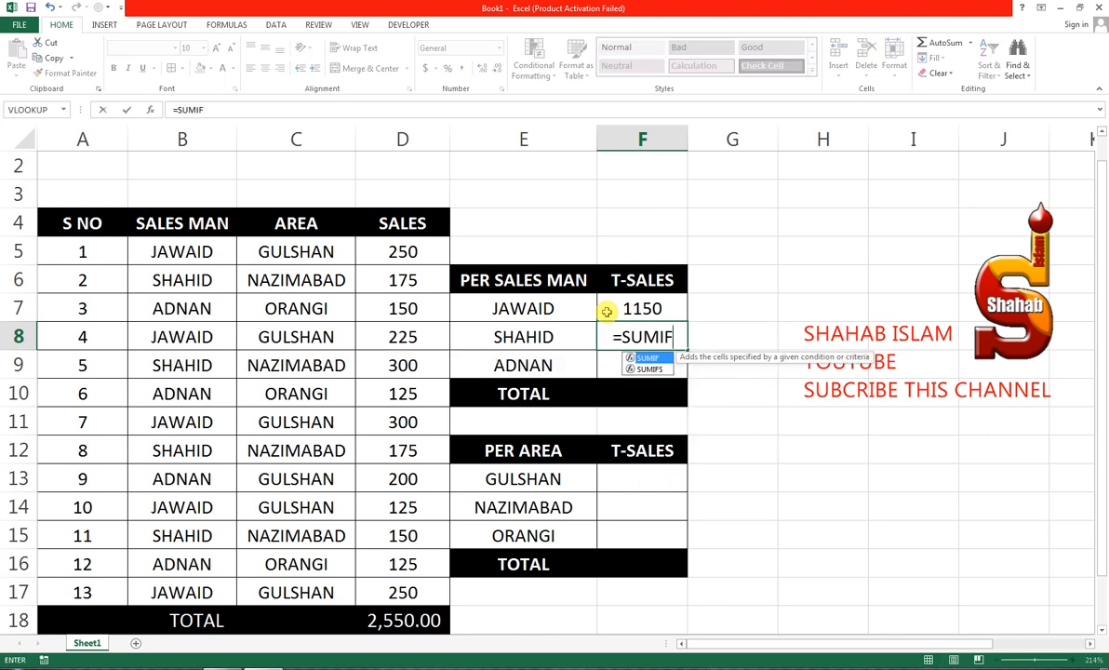
pyautogui.write('(')
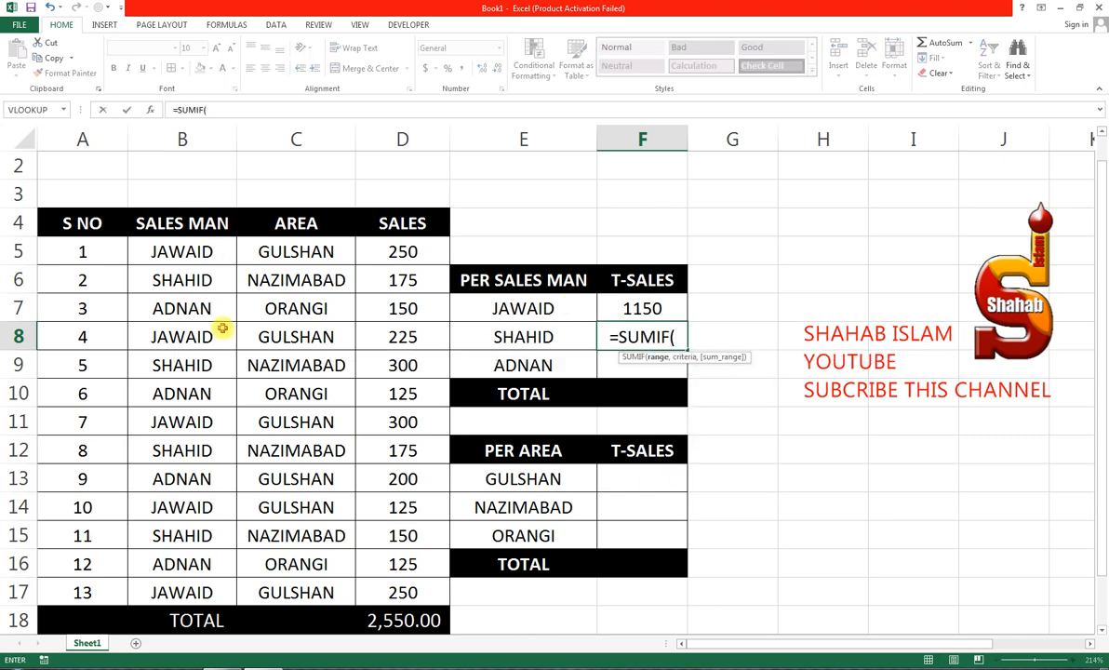
pyautogui.moveTo(214, 253); pyautogui.dragTo(216, 578)
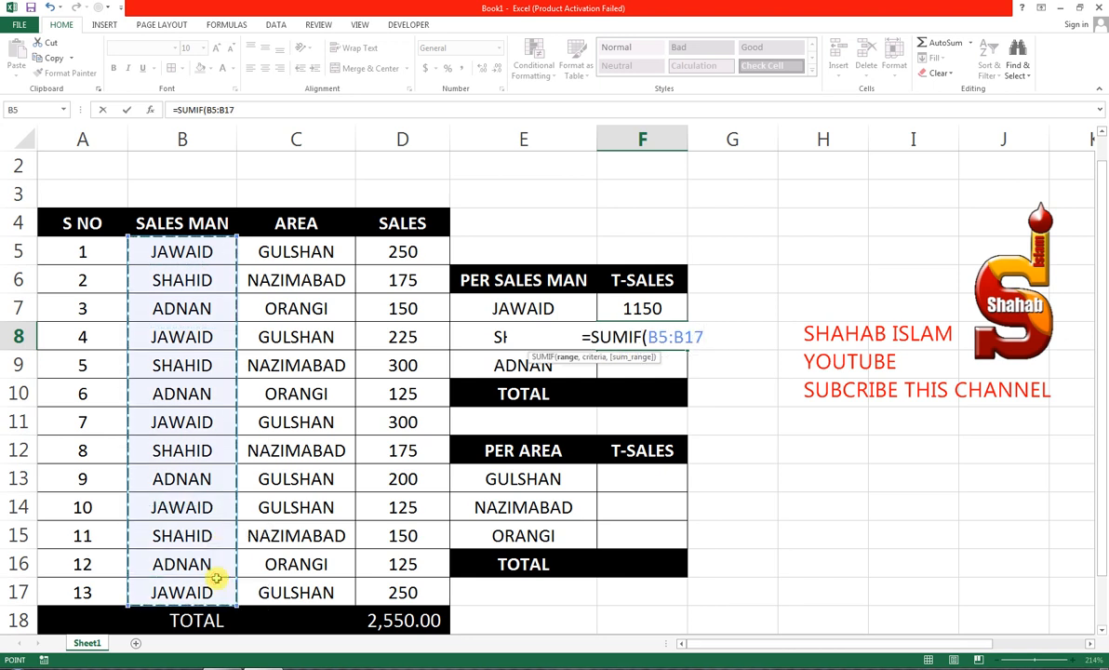
pyautogui.write(',"')
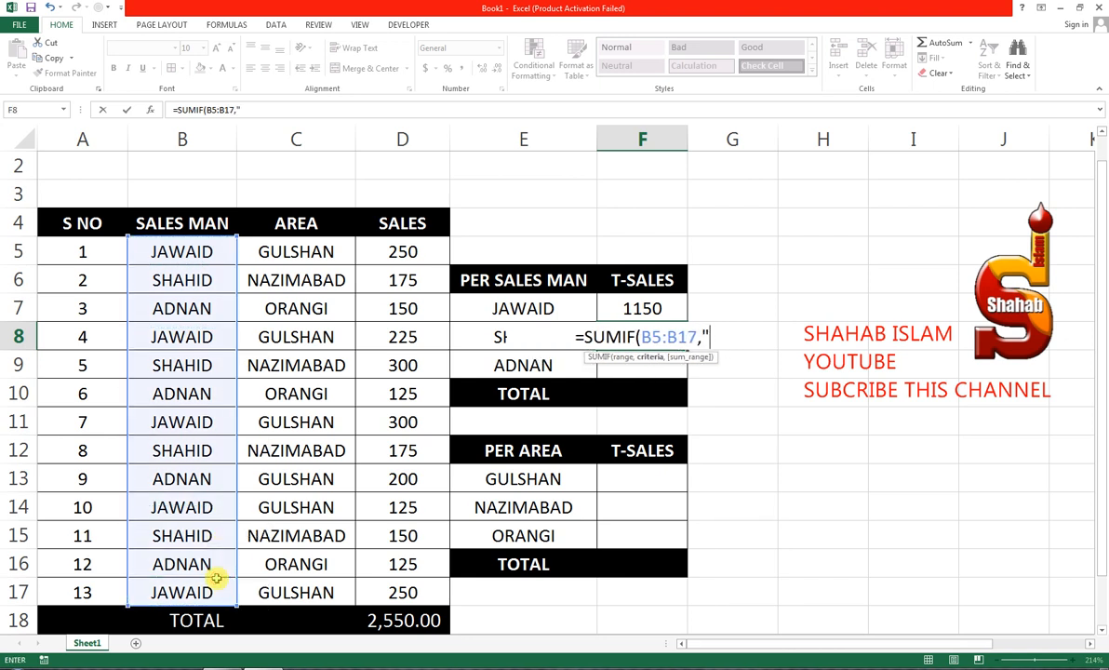
pyautogui.write('S')
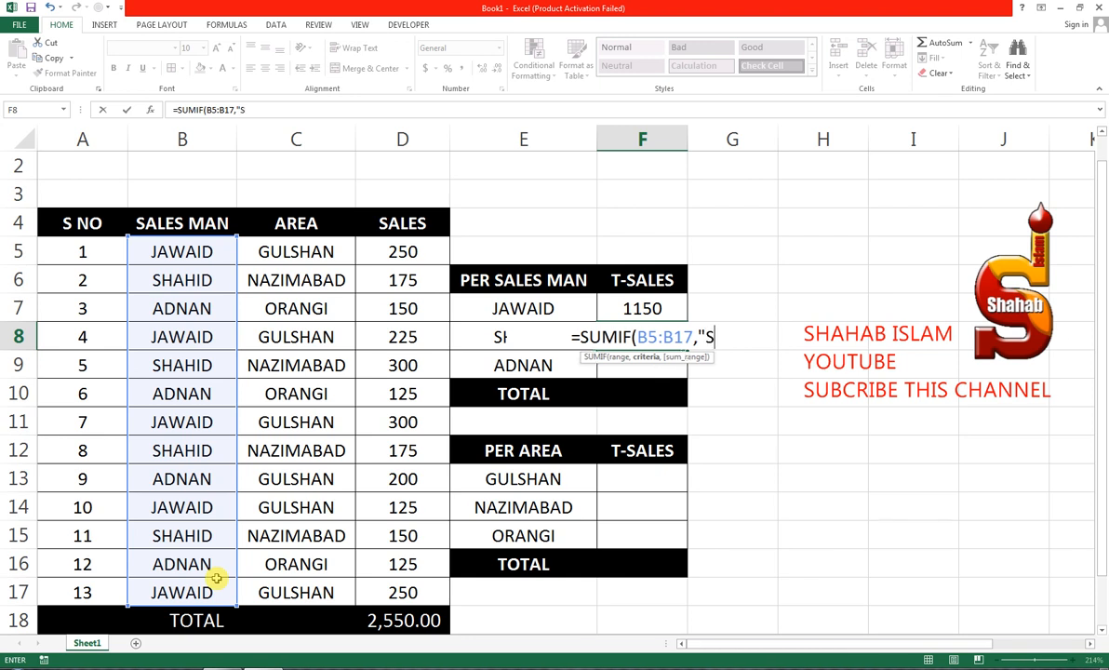
pyautogui.write('HAHID",')
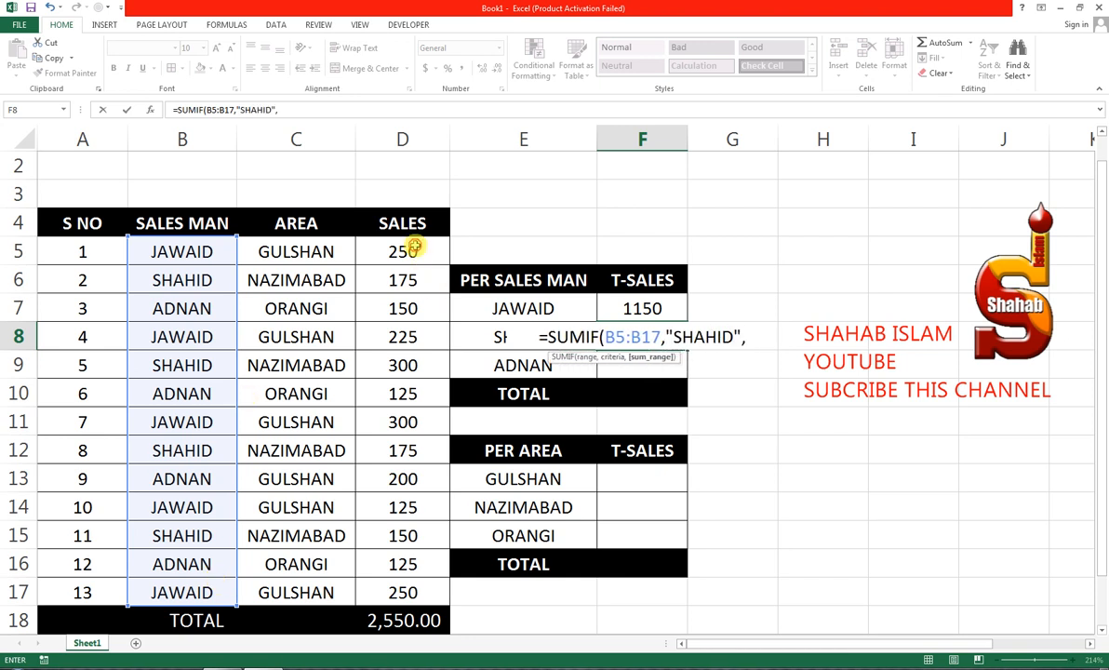
pyautogui.moveTo(413, 251); pyautogui.dragTo(407, 592)
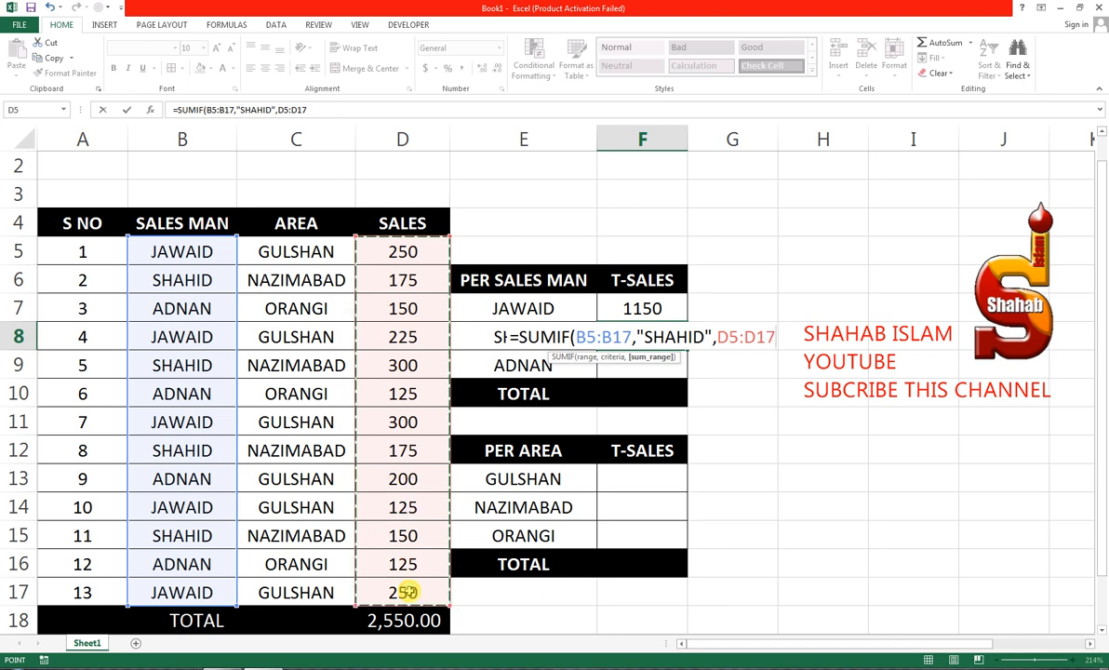
pyautogui.write(')')
pyautogui.press('Return')
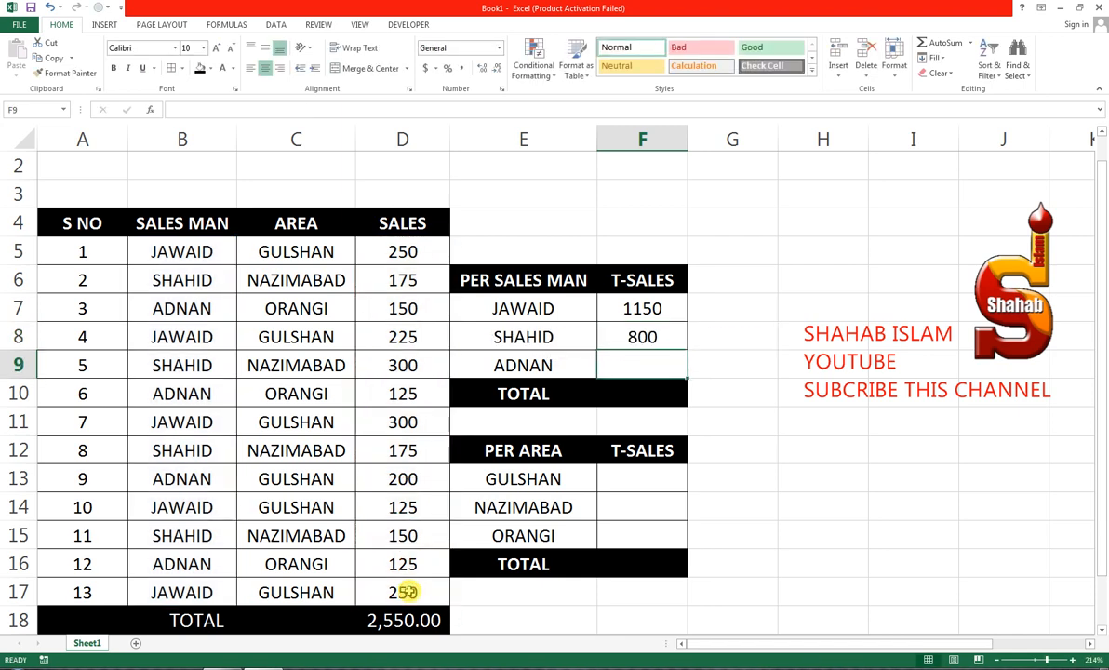
# Enter a SUMIF formula in F9 with range B5:B17, the quoted salesman's name from E9 as the criterion and sum range D5:D17.
pyautogui.write('=SUMIF(')
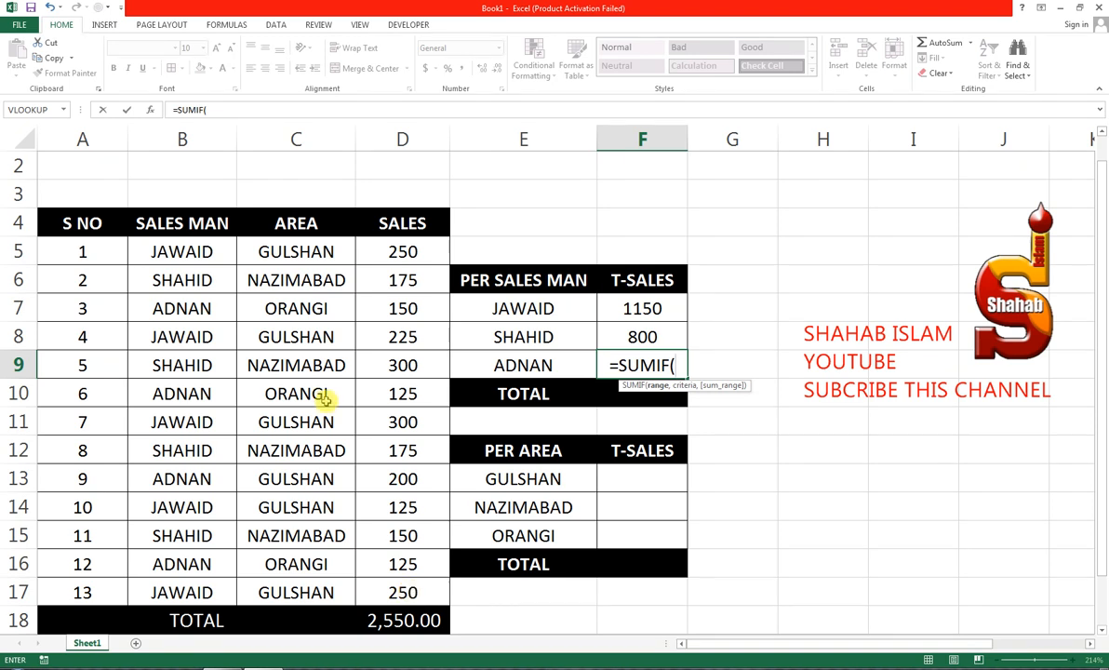
pyautogui.click(182, 251)
pyautogui.moveTo(181, 346); pyautogui.dragTo(189, 592)
pyautogui.write(',"')
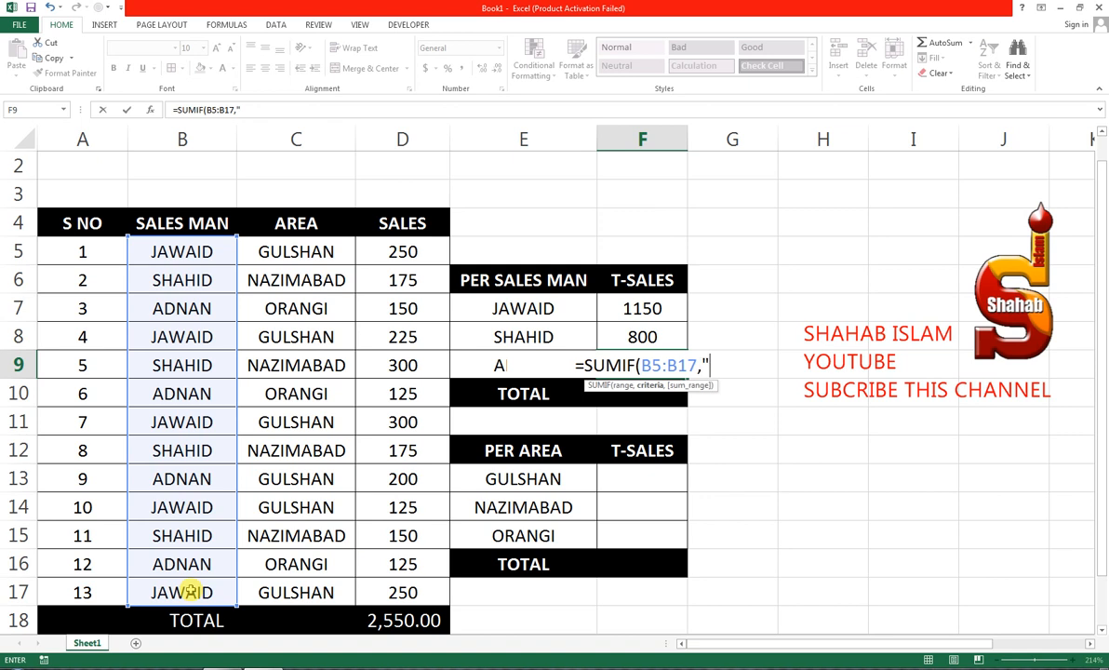
pyautogui.write('ASNAN')
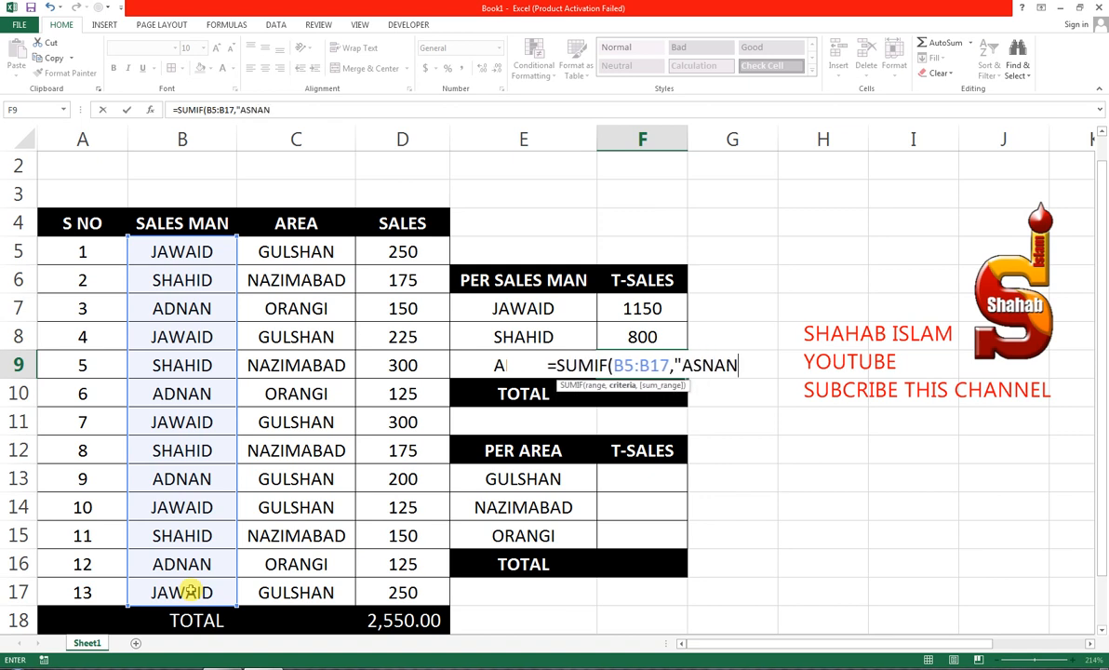
pyautogui.press('BackSpace')
pyautogui.press('BackSpace')
pyautogui.press('BackSpace')
pyautogui.press('BackSpace')
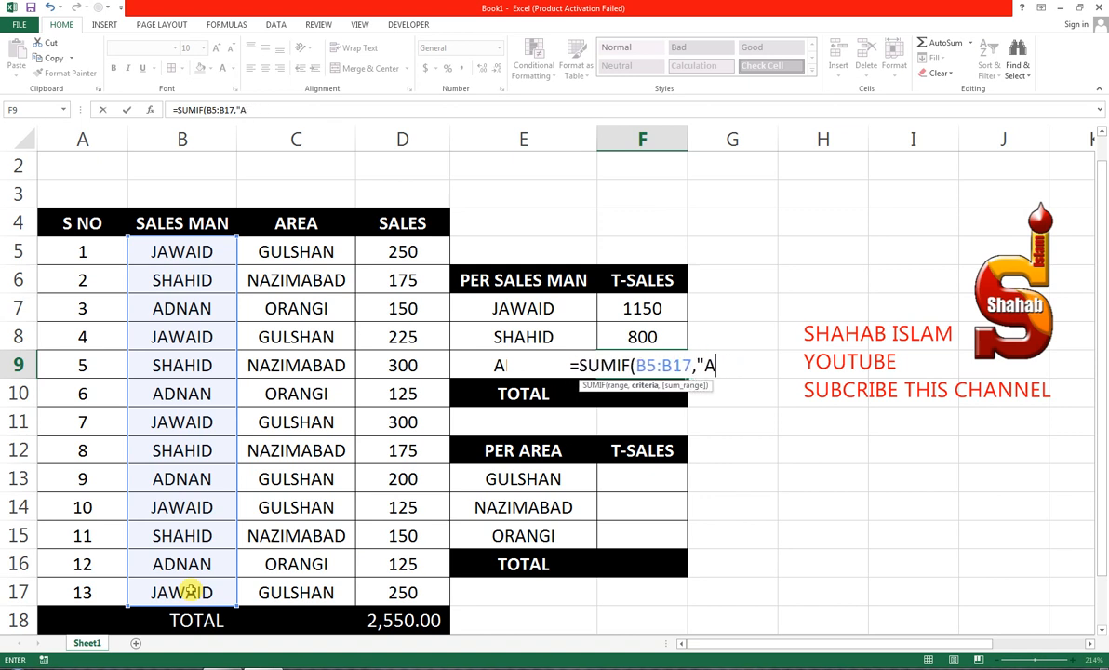
pyautogui.write('DNAN",')
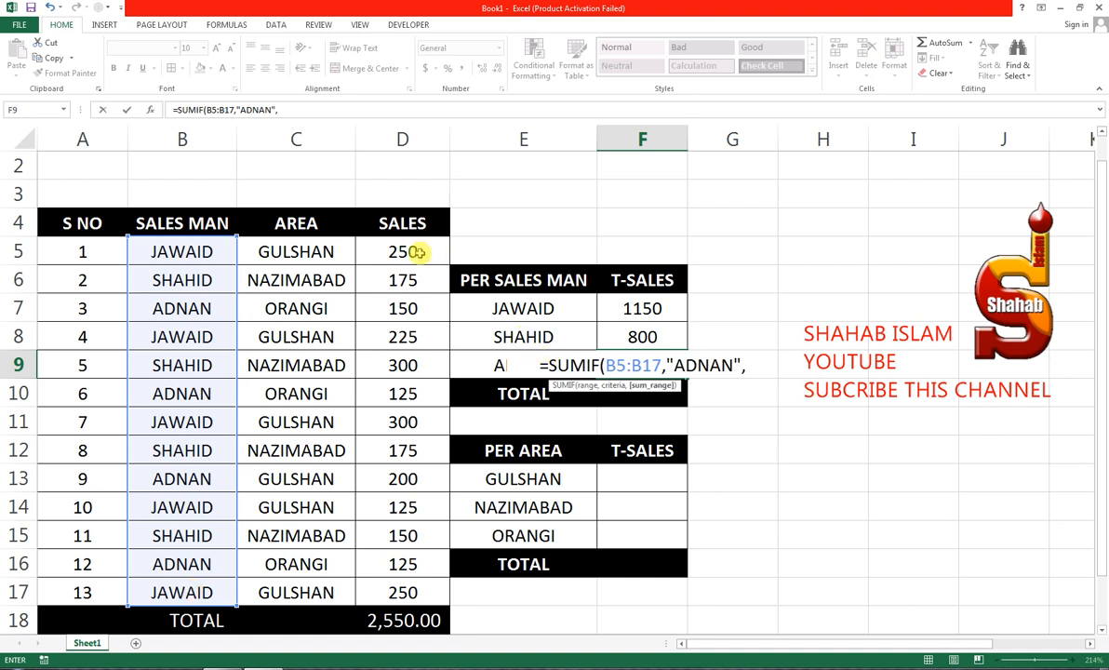
pyautogui.moveTo(411, 250); pyautogui.dragTo(403, 580)
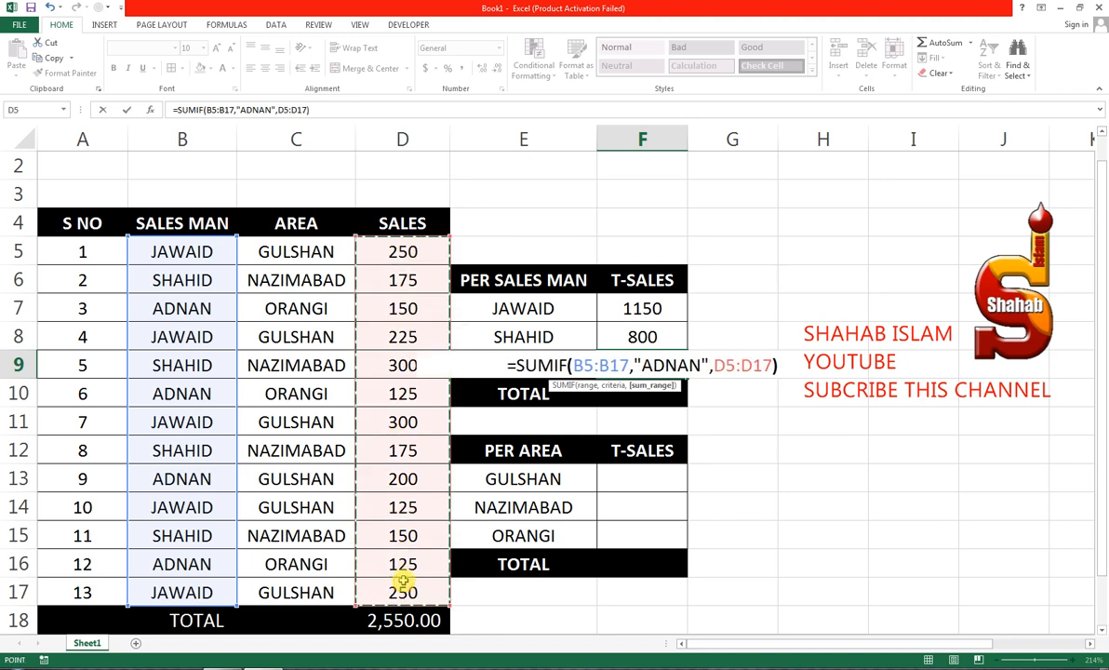
pyautogui.press('Return')
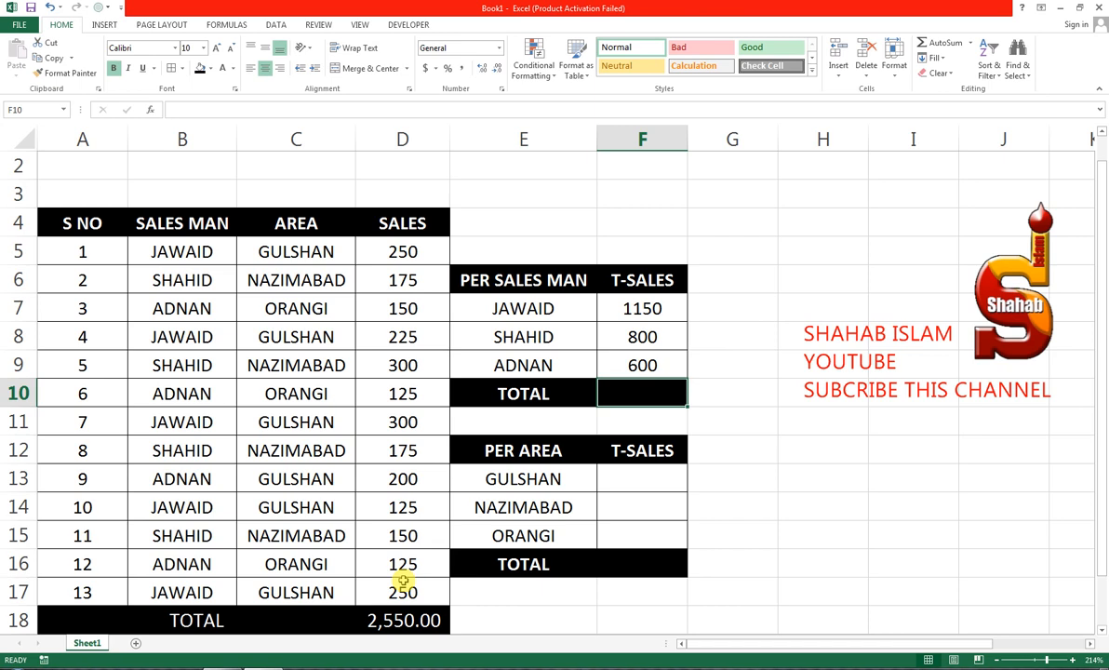
# Enter =SUM(F7:F9) in F10 to total the sales of all salesmen.
pyautogui.write('=SUM(')
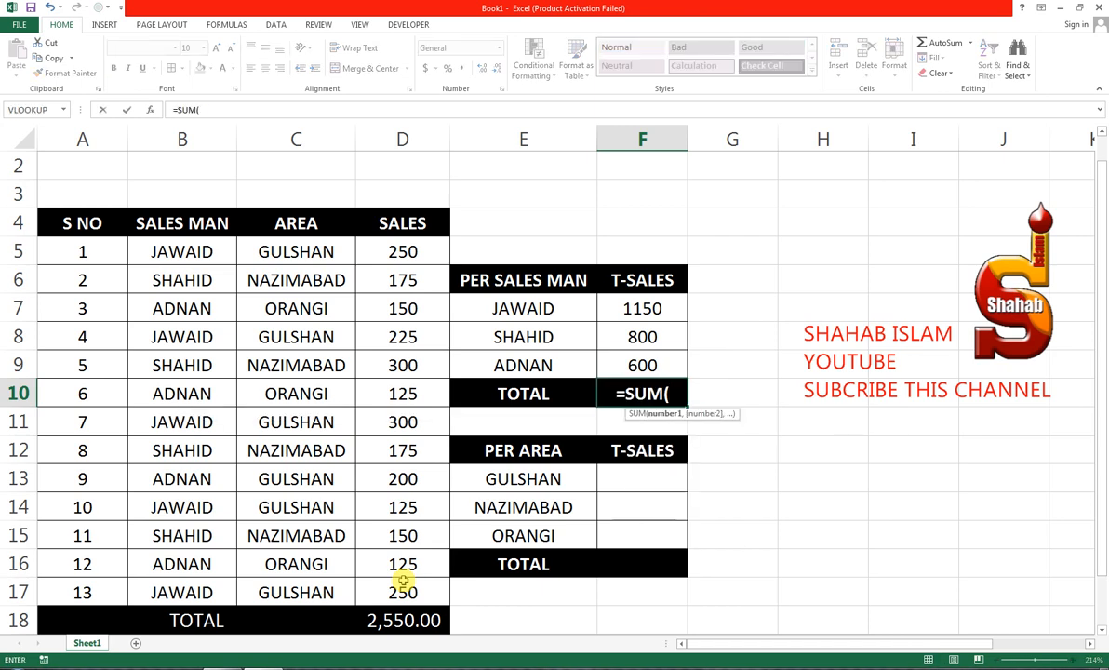
pyautogui.press('Up')
pyautogui.hotkey('shift', 'Up')
pyautogui.hotkey('shift', 'Up')
pyautogui.hotkey('ctrl', 'Return')
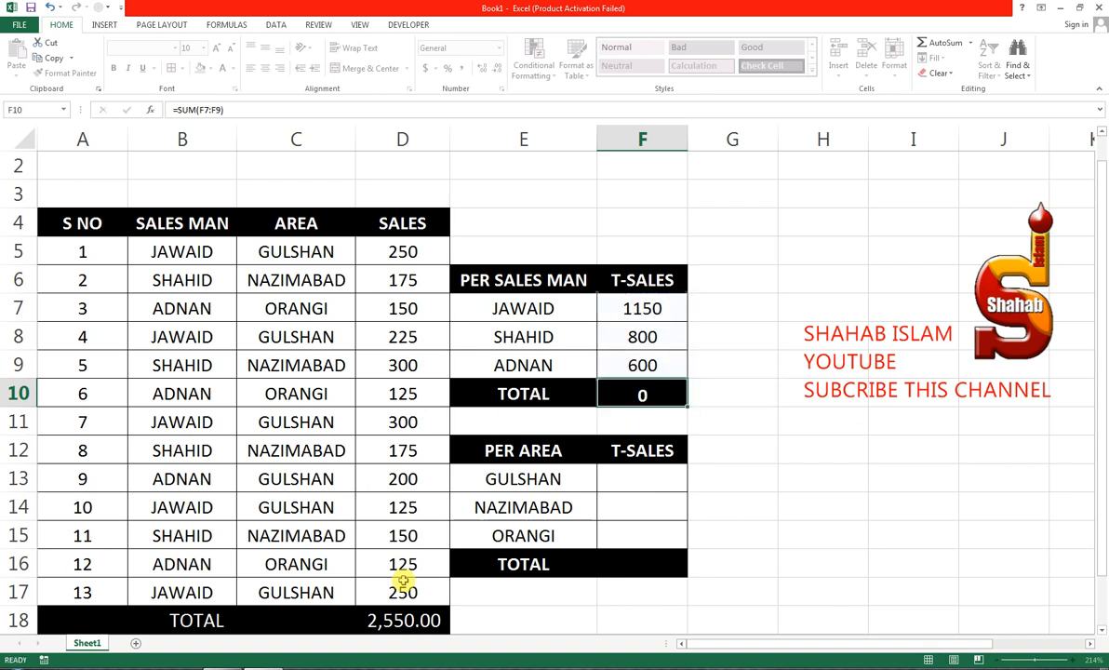
pyautogui.press('Return')
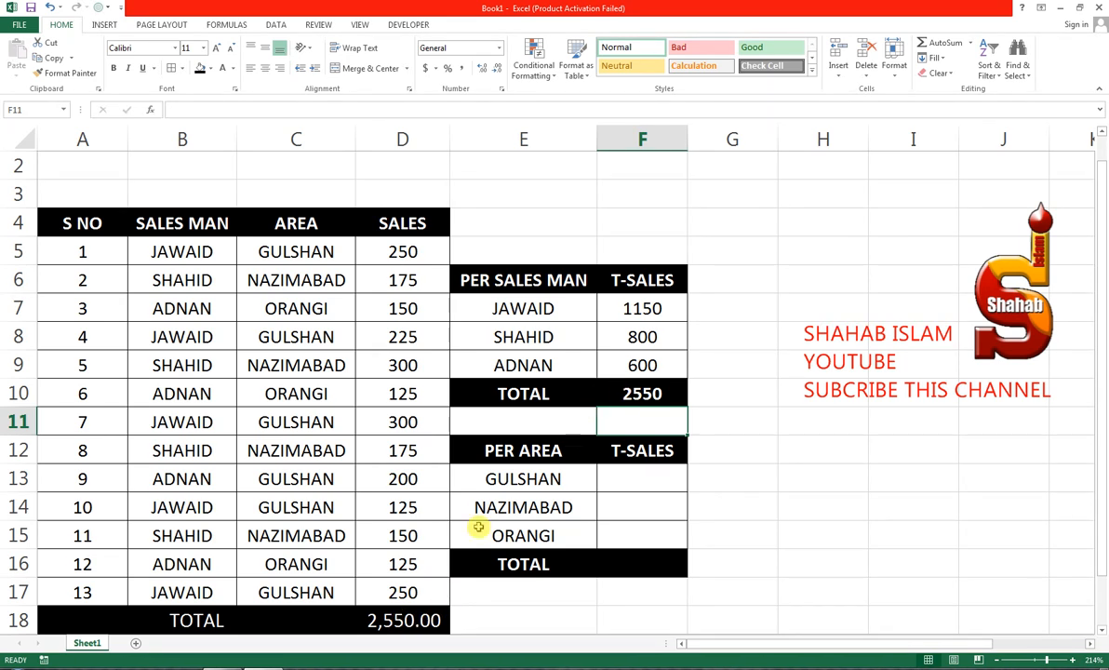
# Copy the formatting of the grand total in D18 onto F10 and autofit column F to its contents.
pyautogui.click(409, 620)
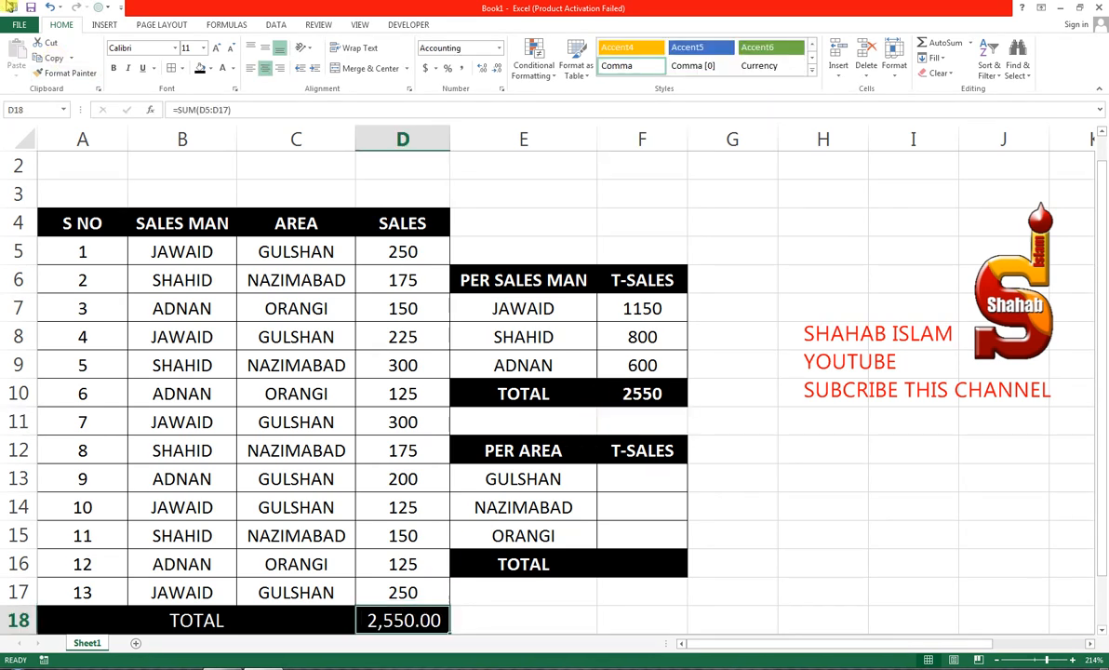
pyautogui.click(70, 73)
pyautogui.click(625, 384)
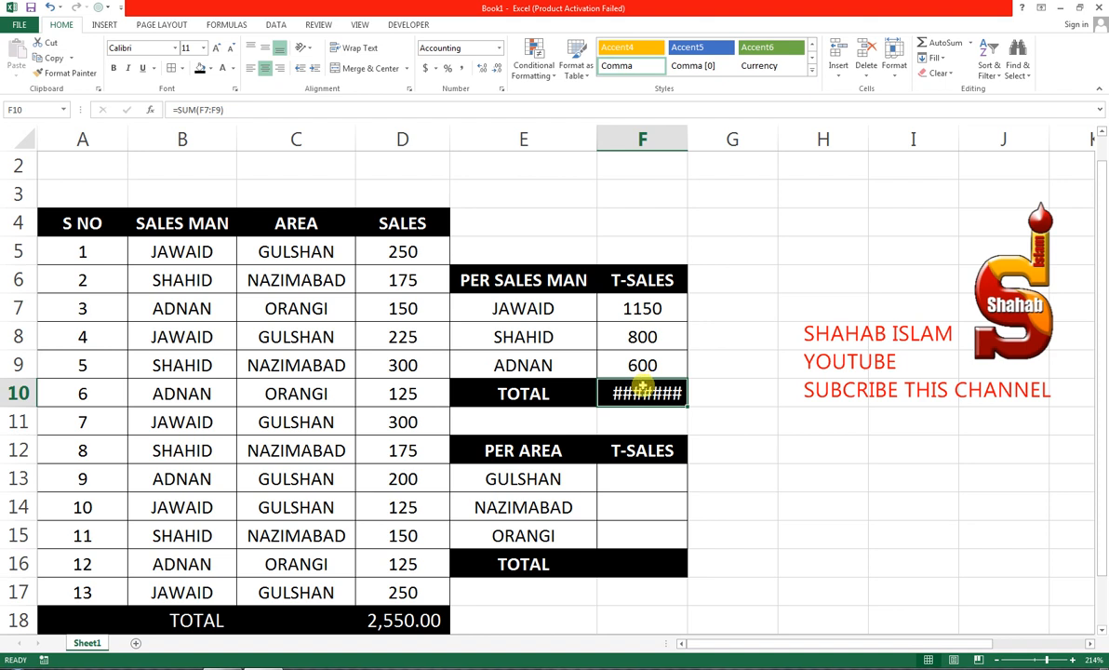
pyautogui.doubleClick(689, 135)
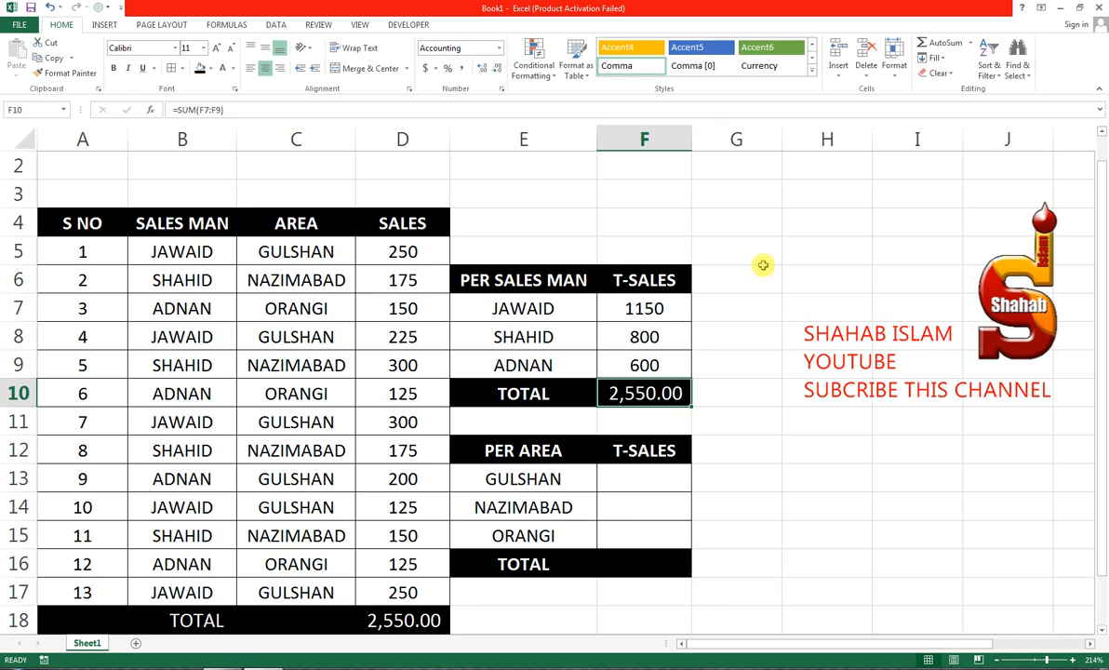
# Start a SUMIF formula in F13 with the area cells C5:C17 as the range.
pyautogui.click(642, 479)
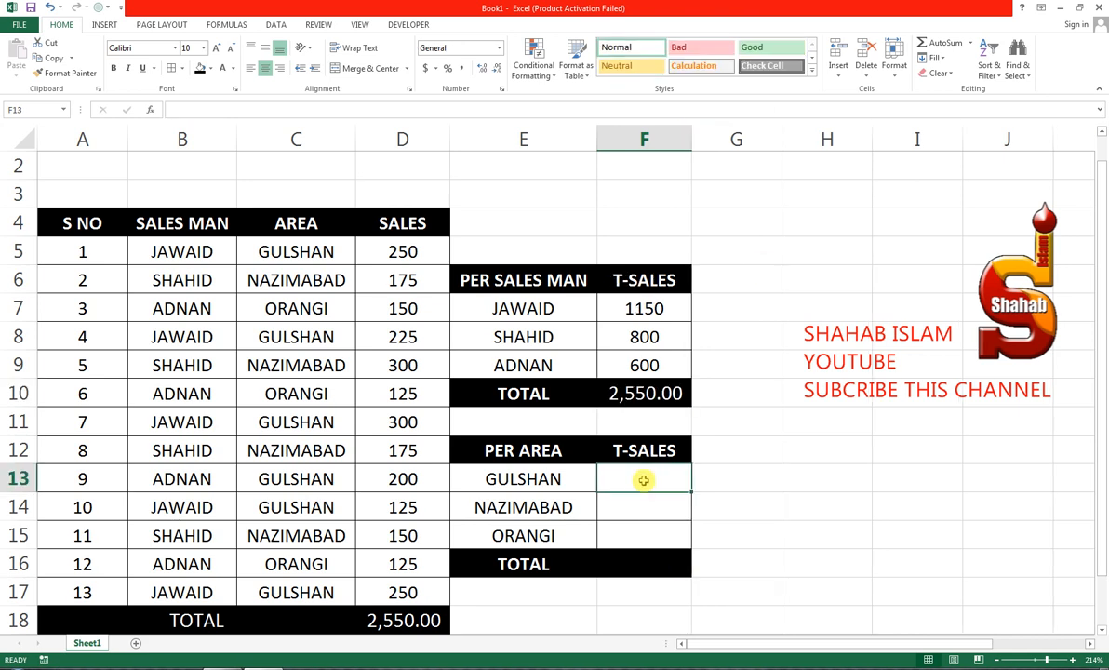
pyautogui.write('=SUMIF')
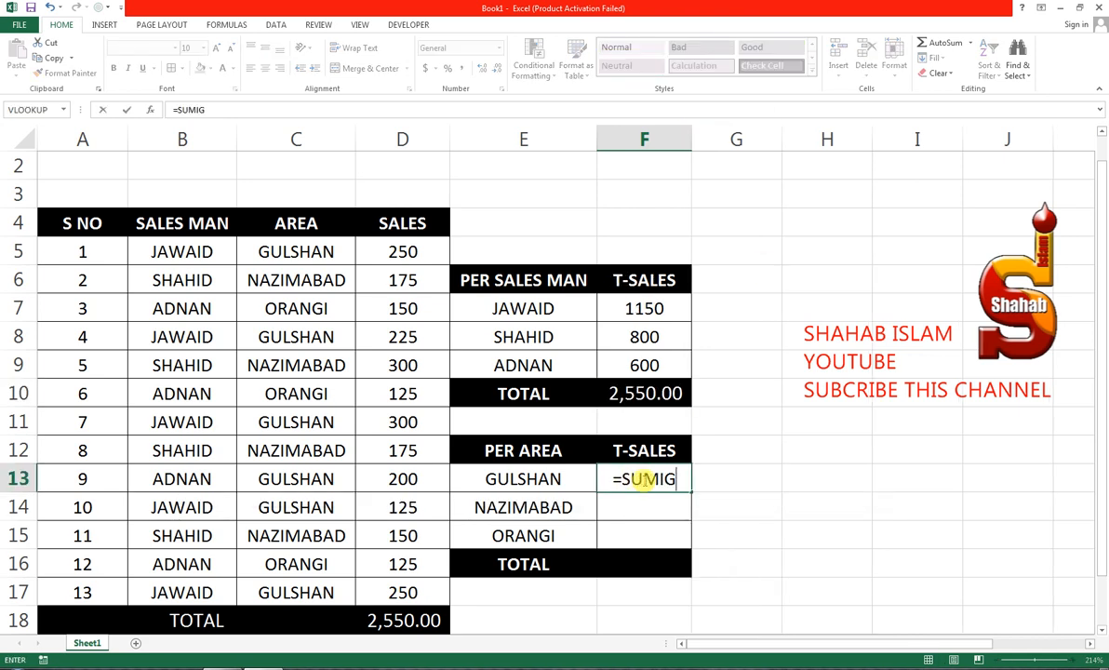
pyautogui.write('(')
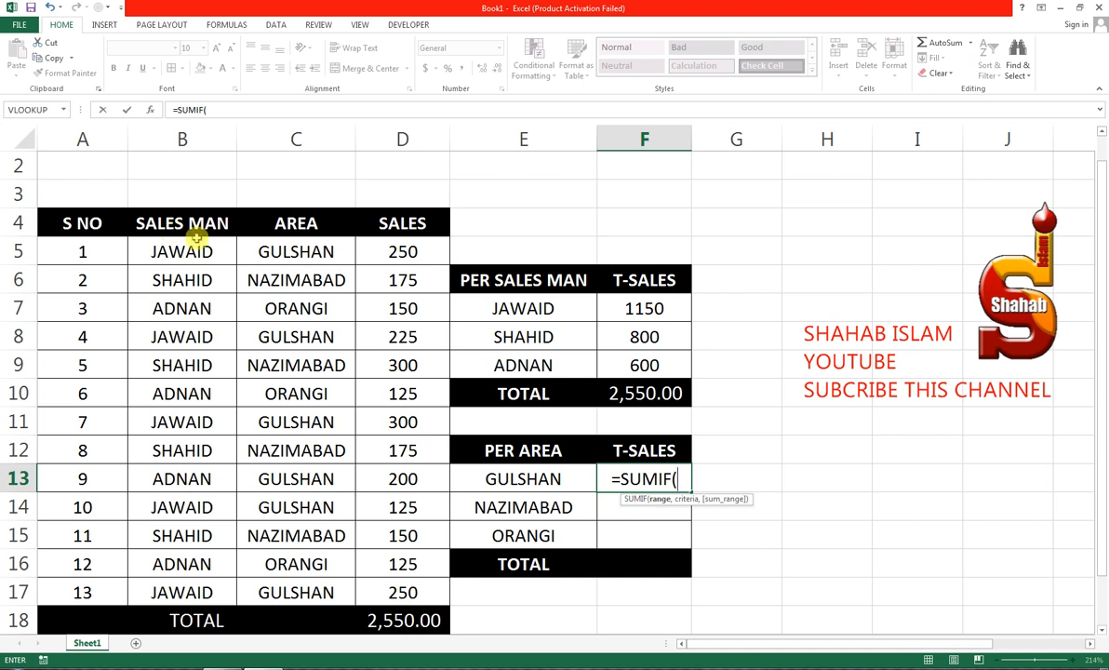
pyautogui.moveTo(273, 251); pyautogui.dragTo(295, 586)
pyautogui.write(',')
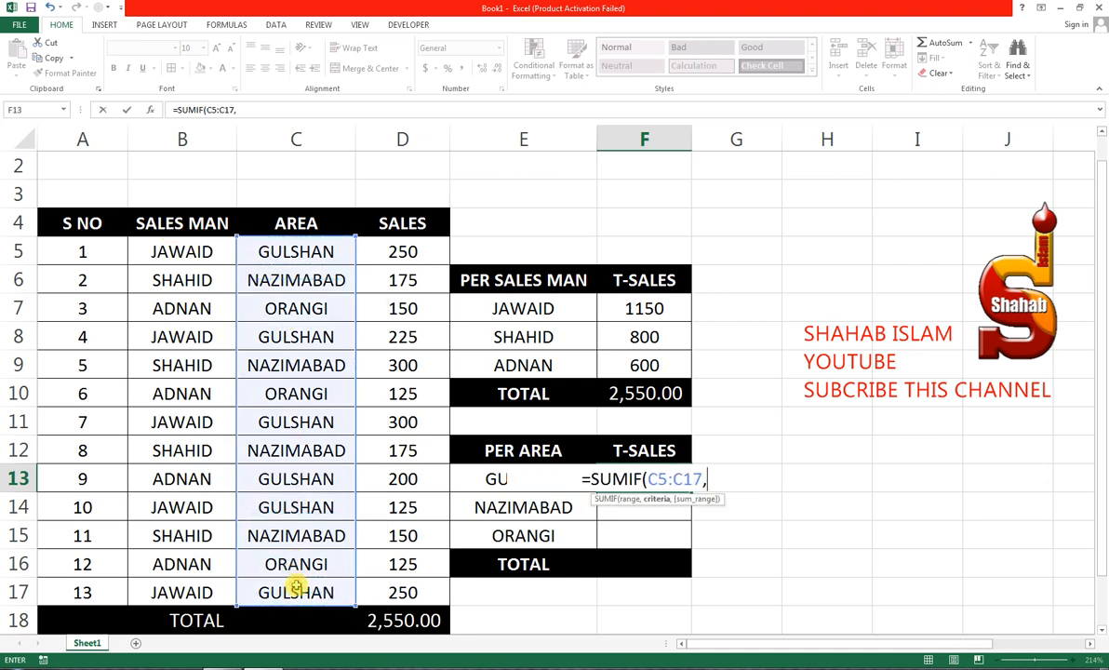
# Complete the F13 SUMIF with "GLSHAN" as the criterion and D5:D17 as the sum range.
pyautogui.write('"')
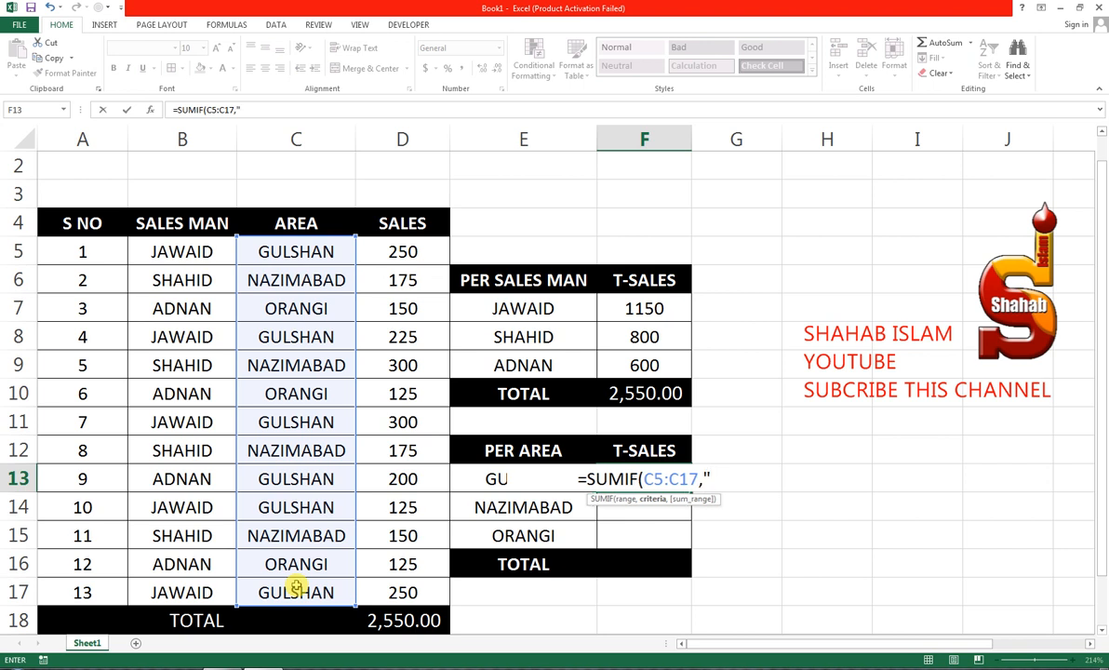
pyautogui.write('GU')
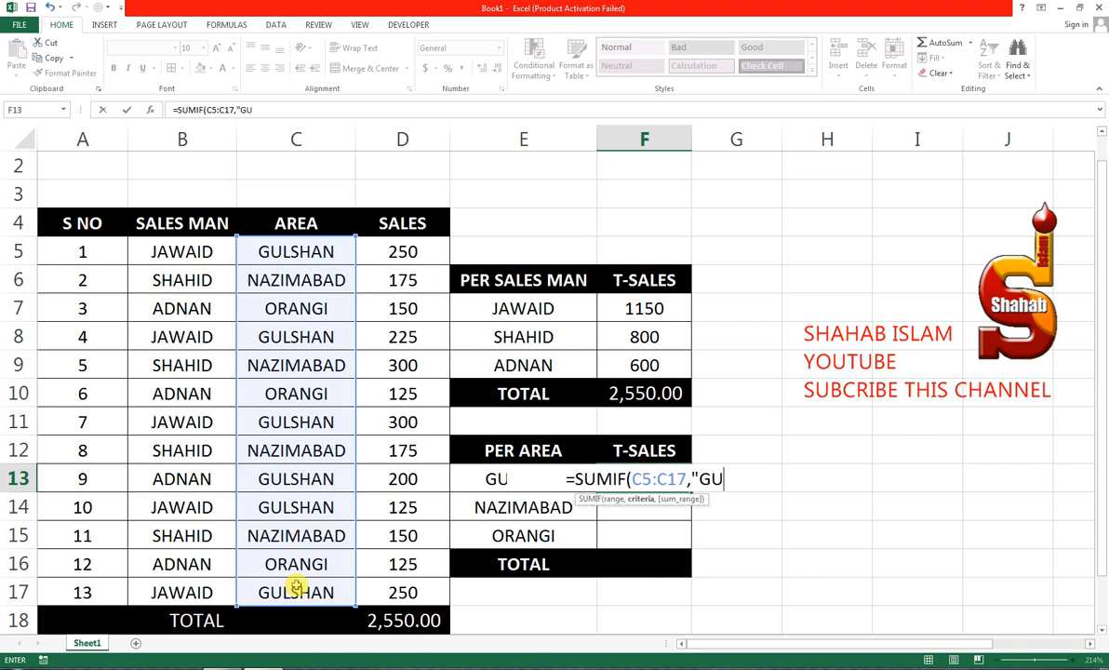
pyautogui.write('SL')
pyautogui.press('BackSpace')
pyautogui.press('BackSpace')
pyautogui.press('BackSpace')
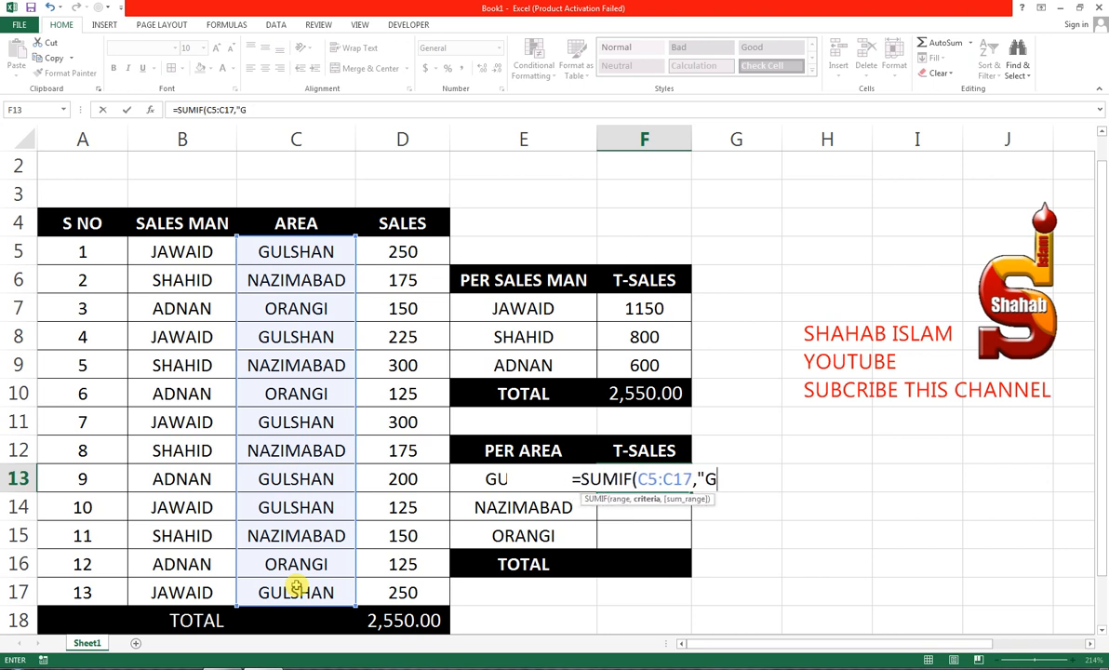
pyautogui.write('LSHAN",')
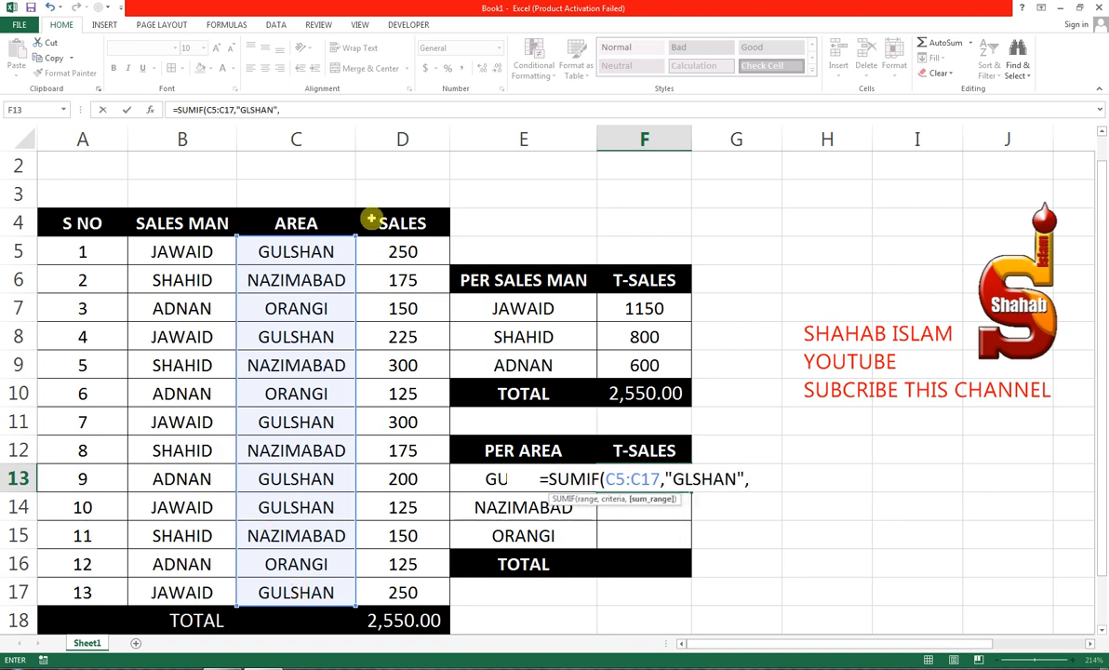
pyautogui.moveTo(396, 253); pyautogui.dragTo(396, 508)
pyautogui.moveTo(400, 573); pyautogui.dragTo(400, 588)
pyautogui.write(')')
pyautogui.press('Return')
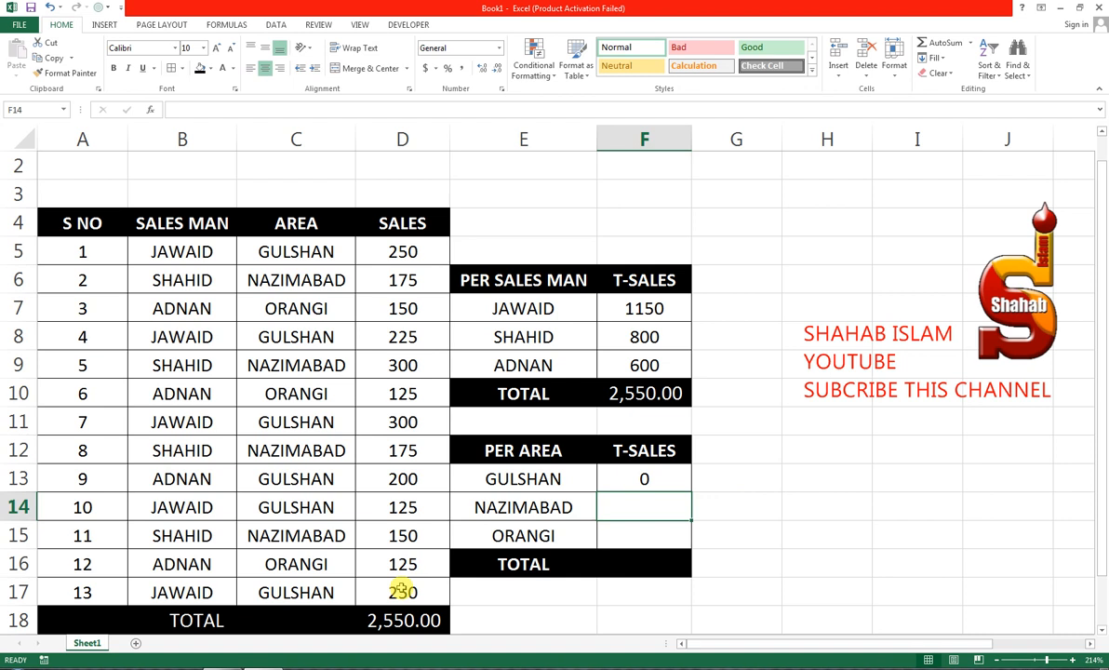
# Correct the criterion in the F13 formula to "GULSHAN".
pyautogui.press('Up')
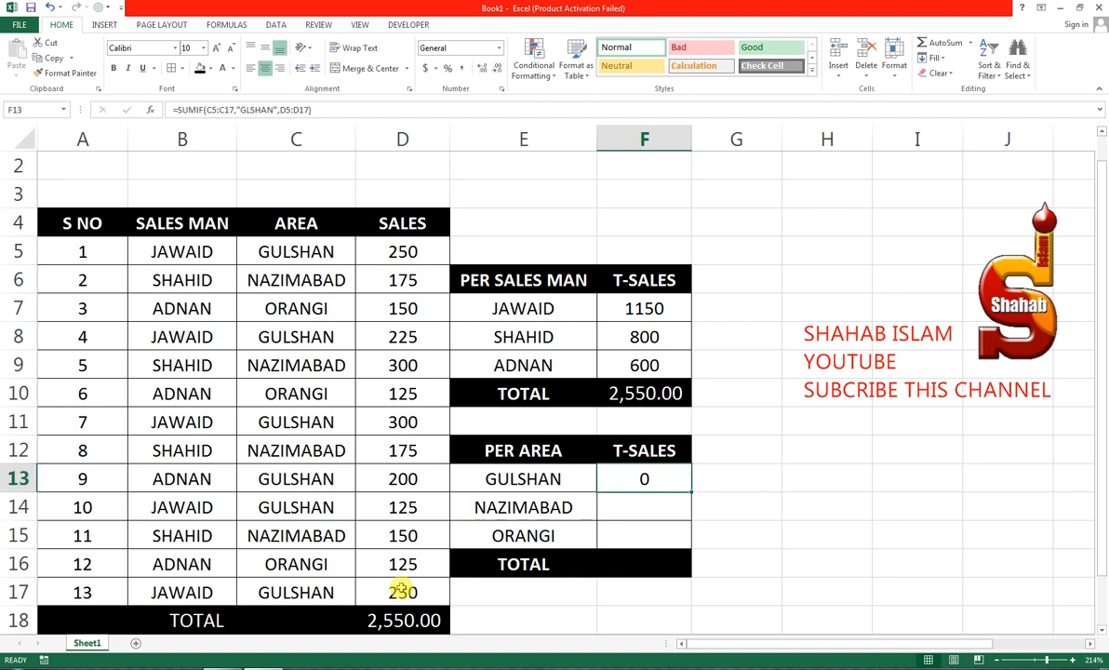
pyautogui.press('F2')
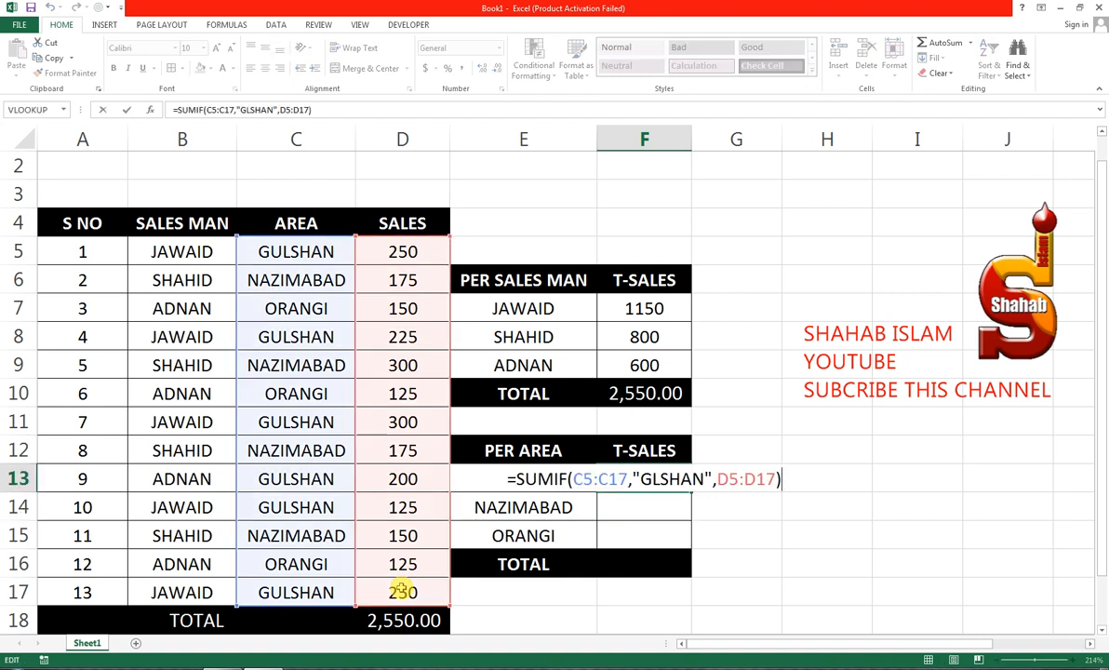
pyautogui.click(653, 478)
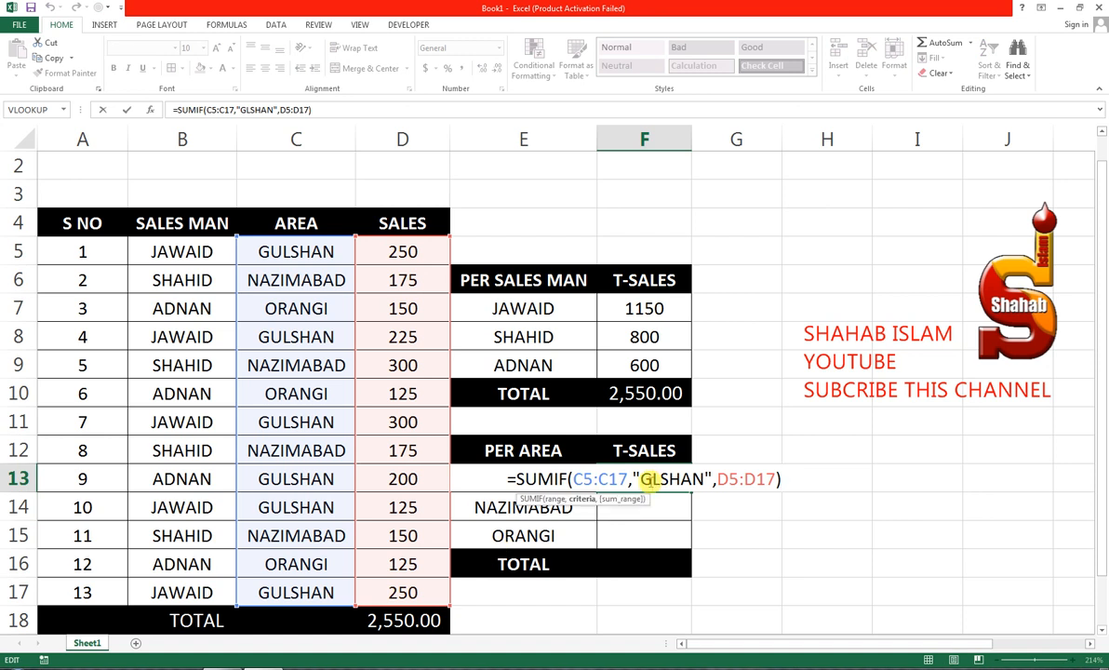
pyautogui.write('U')
pyautogui.press('Return')
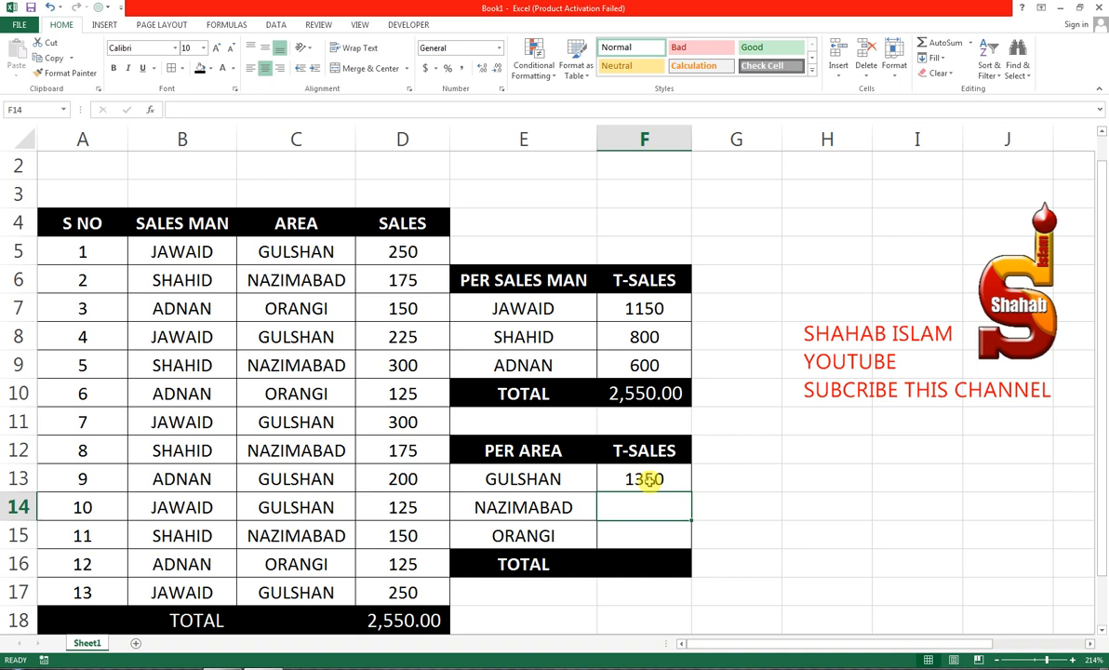
# Enter a SUMIF formula in F14 with range C5:C17, criterion "NAZIAMBAD" and sum range D5:D17.
pyautogui.write('=SUMIF(')
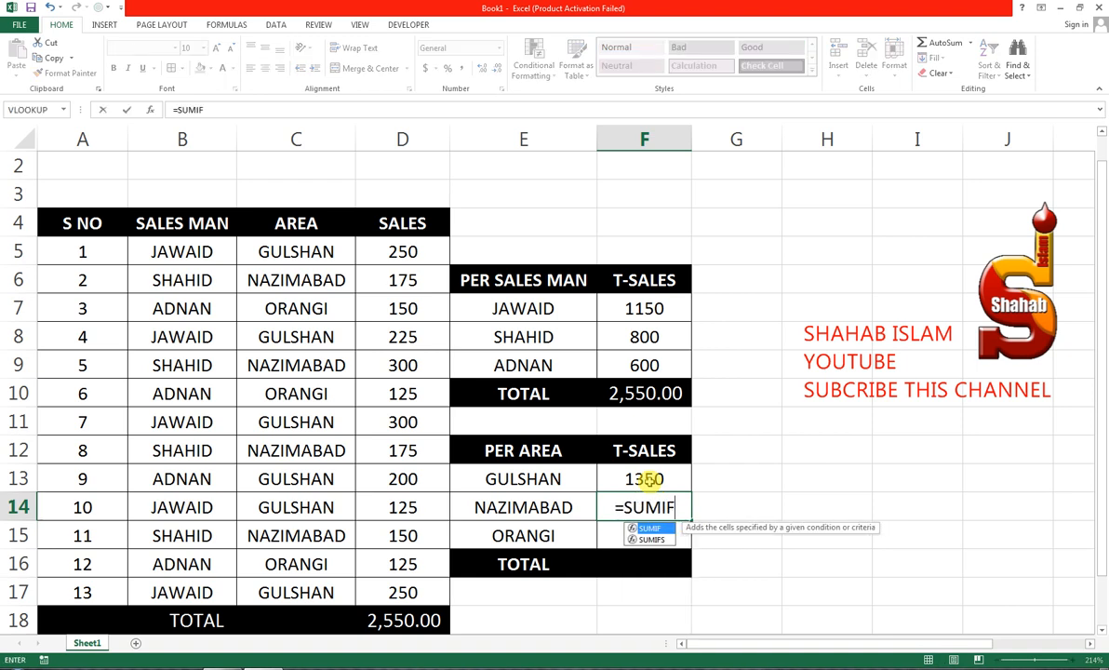
pyautogui.press('Left')
pyautogui.press('Left')
pyautogui.press('Left')
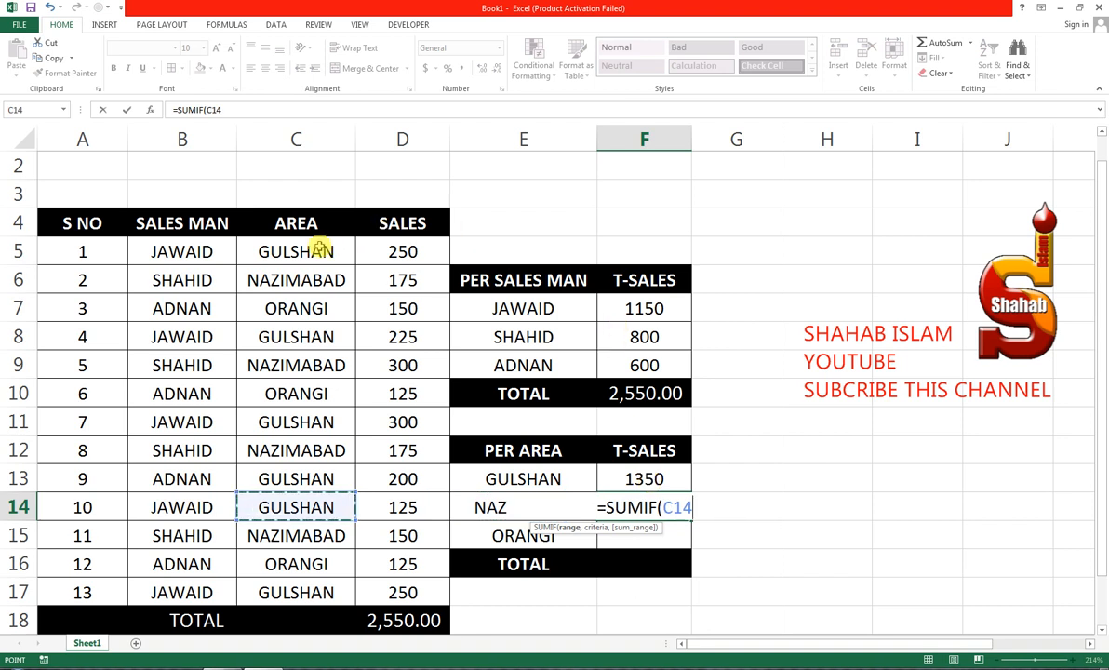
pyautogui.moveTo(322, 251); pyautogui.dragTo(324, 610)
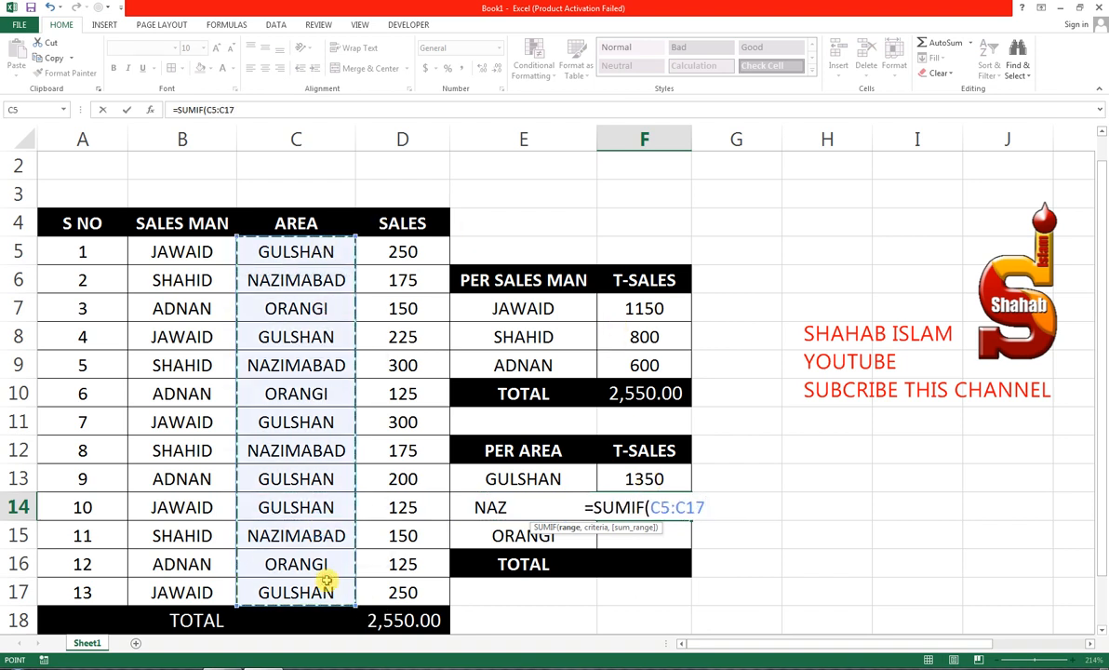
pyautogui.write(',"NAZIAM')
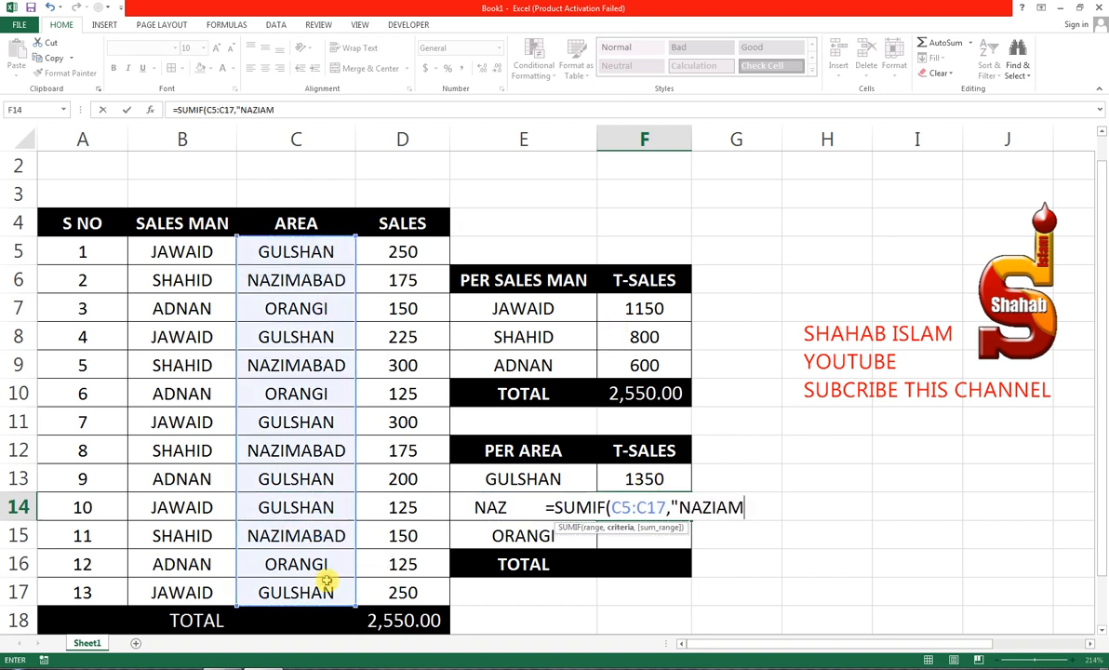
pyautogui.write('BAD",')
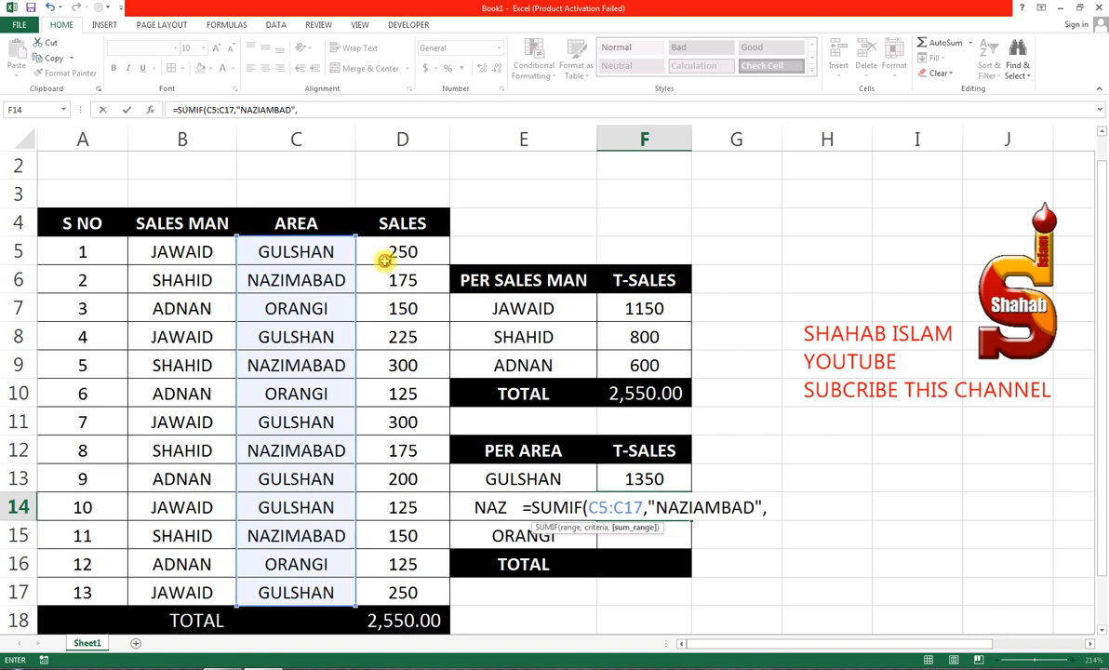
pyautogui.moveTo(383, 252); pyautogui.dragTo(382, 597)
pyautogui.write(')')
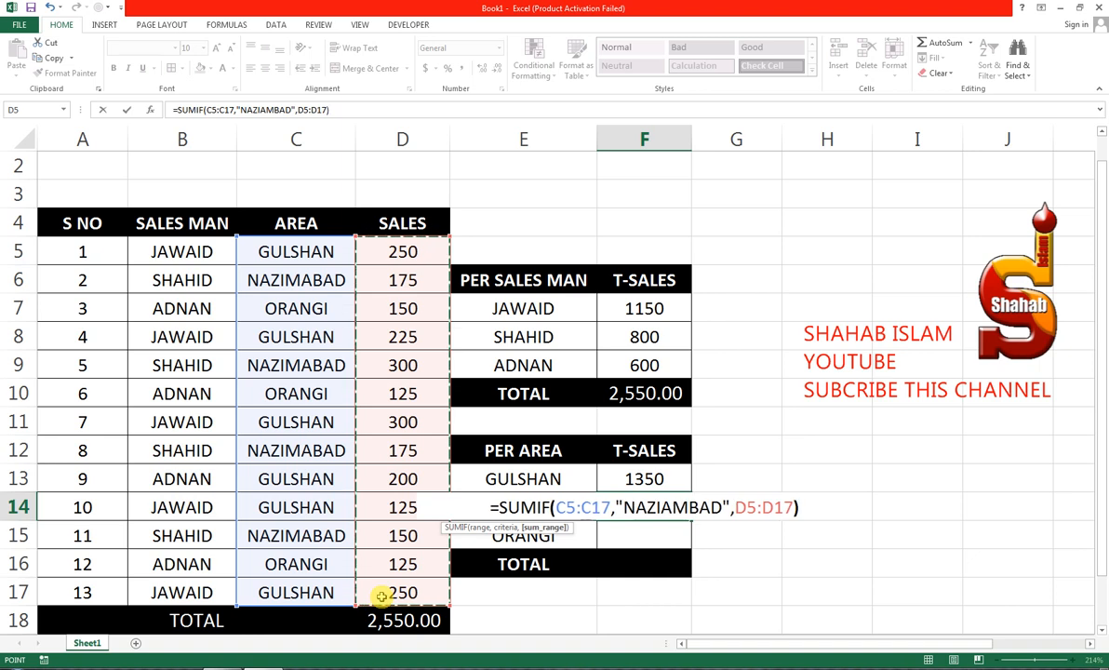
pyautogui.press('Return')
# Correct the criterion in the F14 formula to "NAZIMABAD".
pyautogui.press('Up')
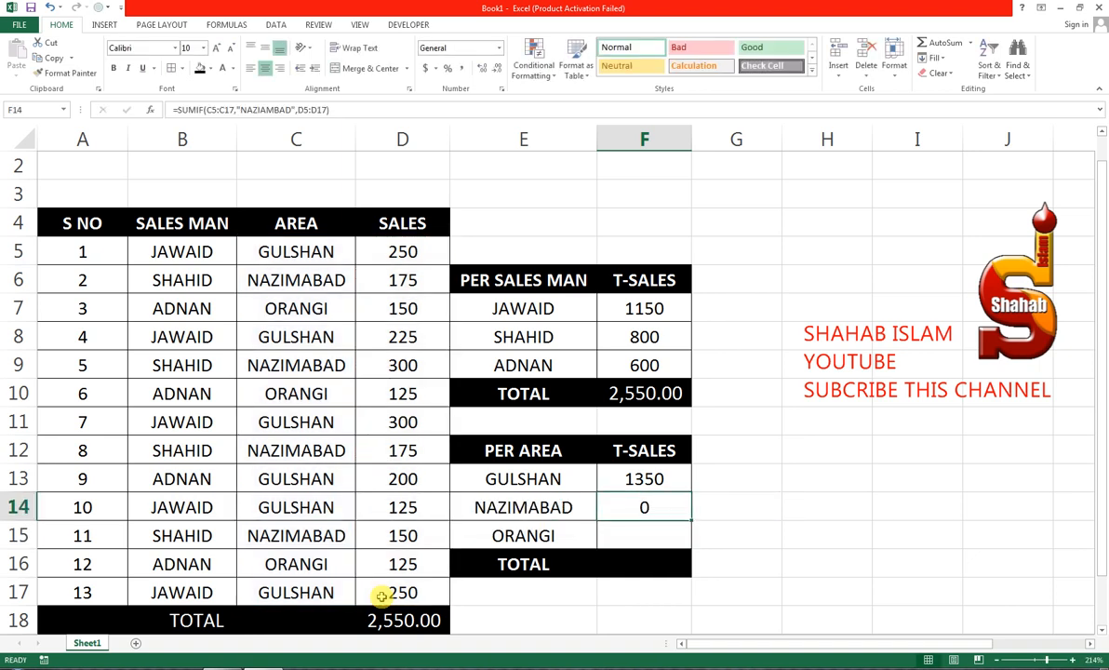
pyautogui.doubleClick(644, 506)
pyautogui.click(660, 507)
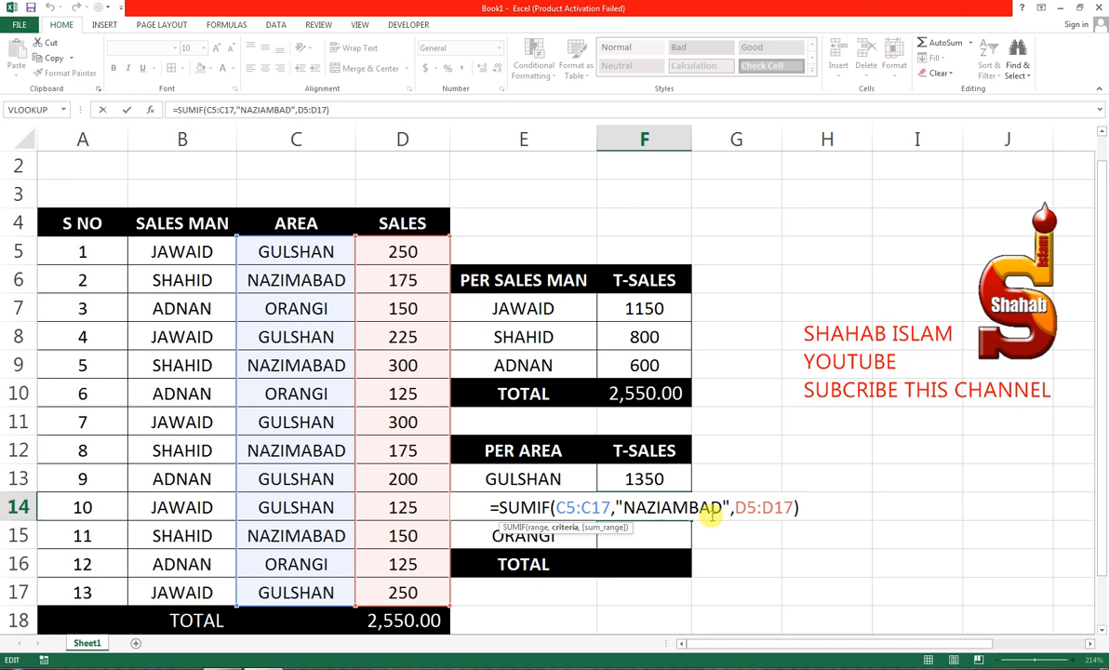
pyautogui.press('BackSpace')
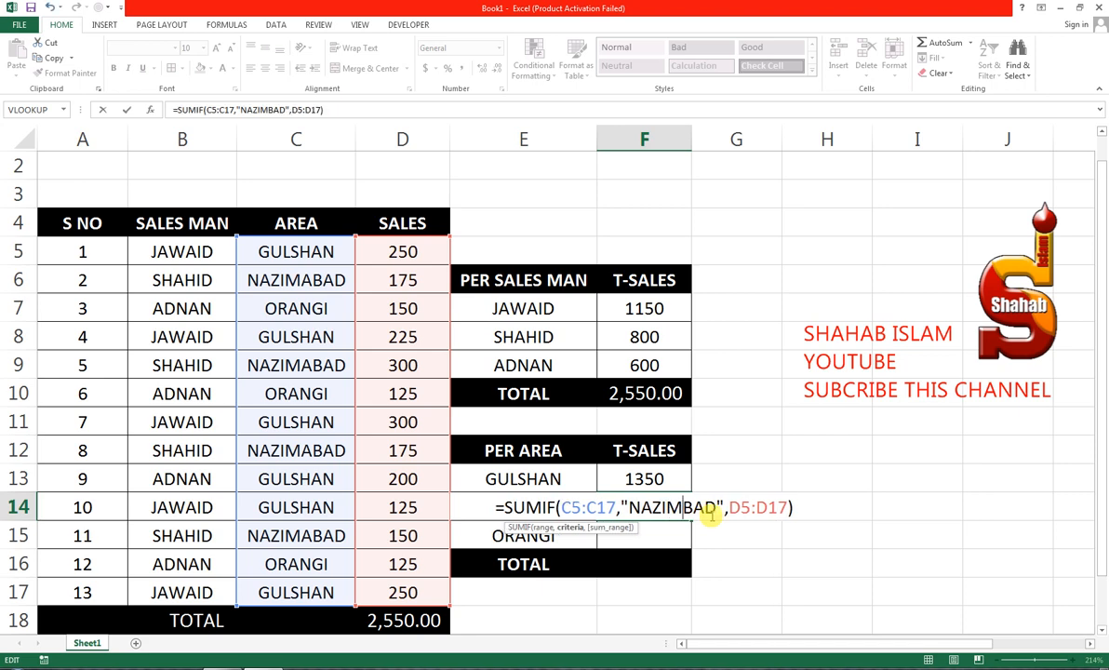
pyautogui.write('A')
pyautogui.press('Return')
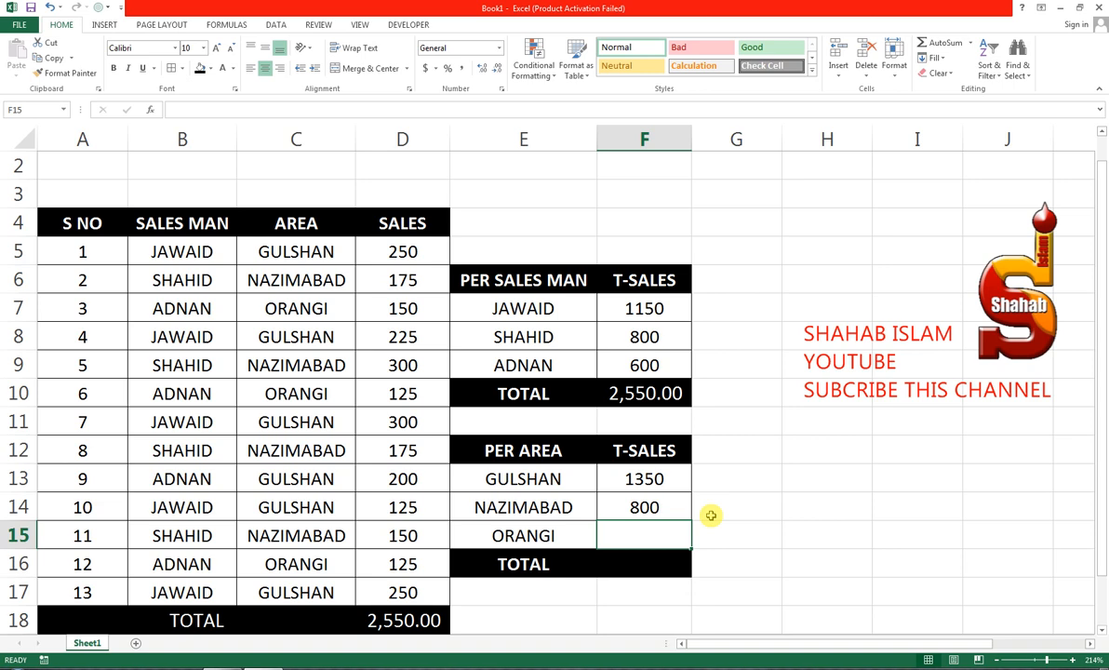
# Start a SUMIF formula in F15 with the area cells C5:C17 as the range.
pyautogui.write('=SUMIF(')
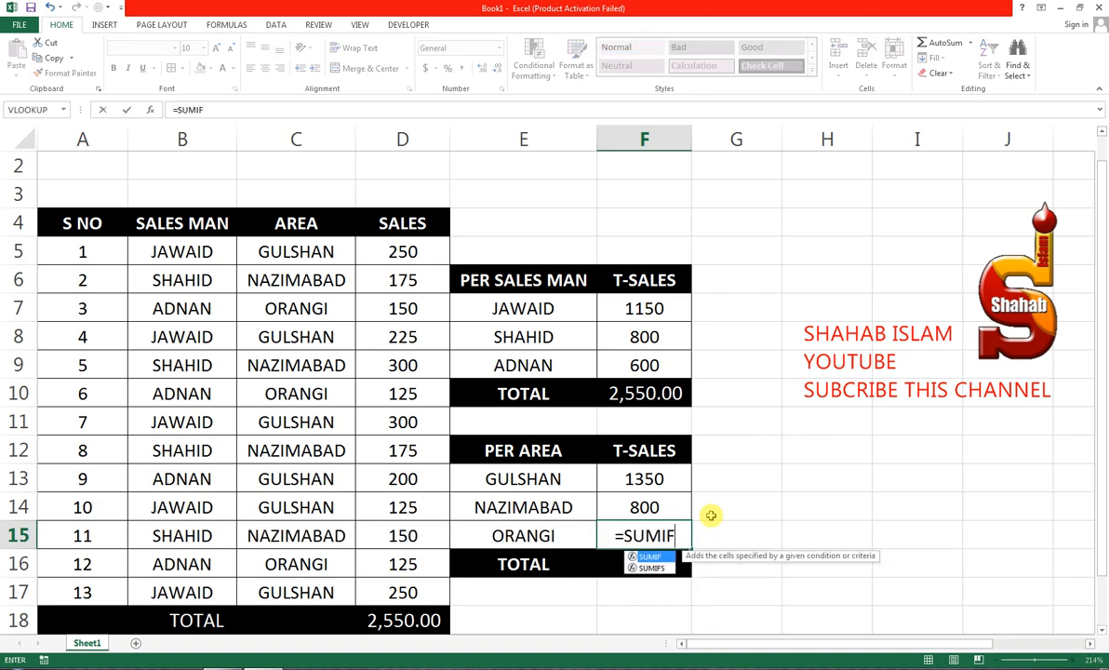
pyautogui.press('Left')
pyautogui.press('Left')
pyautogui.press('Left')
pyautogui.press('Left')
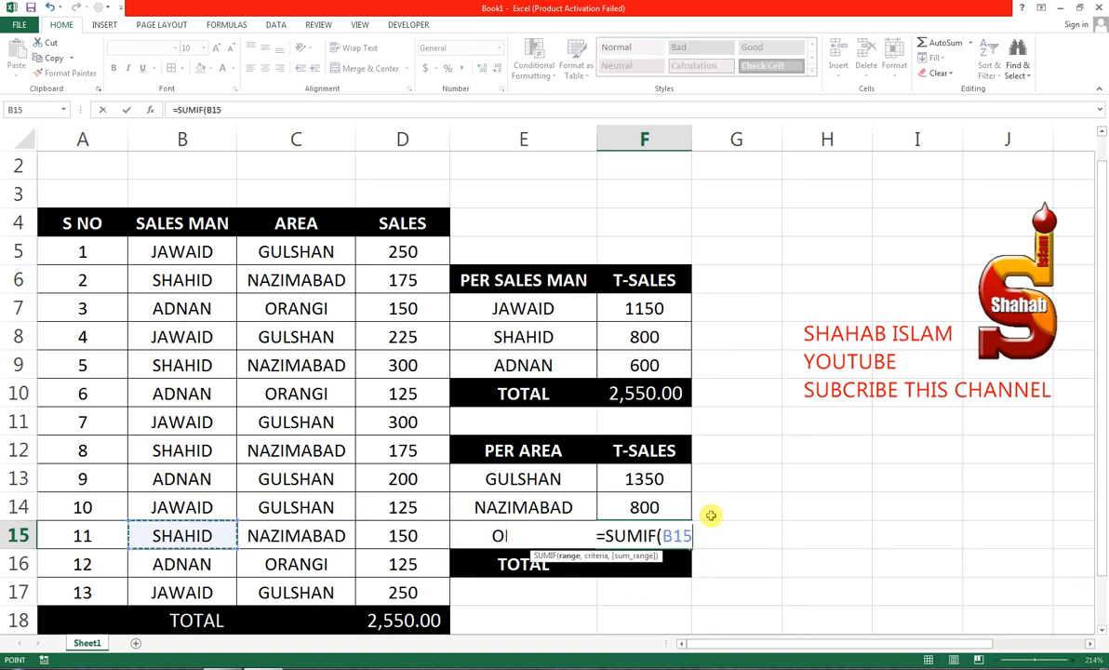
pyautogui.press('Down')
pyautogui.press('Right')
pyautogui.press('Down')
pyautogui.hotkey('shift', 'Up')
pyautogui.hotkey('shift', 'Up')
pyautogui.hotkey('shift', 'Up')
pyautogui.hotkey('shift', 'Up')
pyautogui.hotkey('shift', 'Up')
pyautogui.hotkey('shift', 'Up')
pyautogui.hotkey('shift', 'Up')
pyautogui.hotkey('shift', 'Up')
pyautogui.hotkey('shift', 'Up')
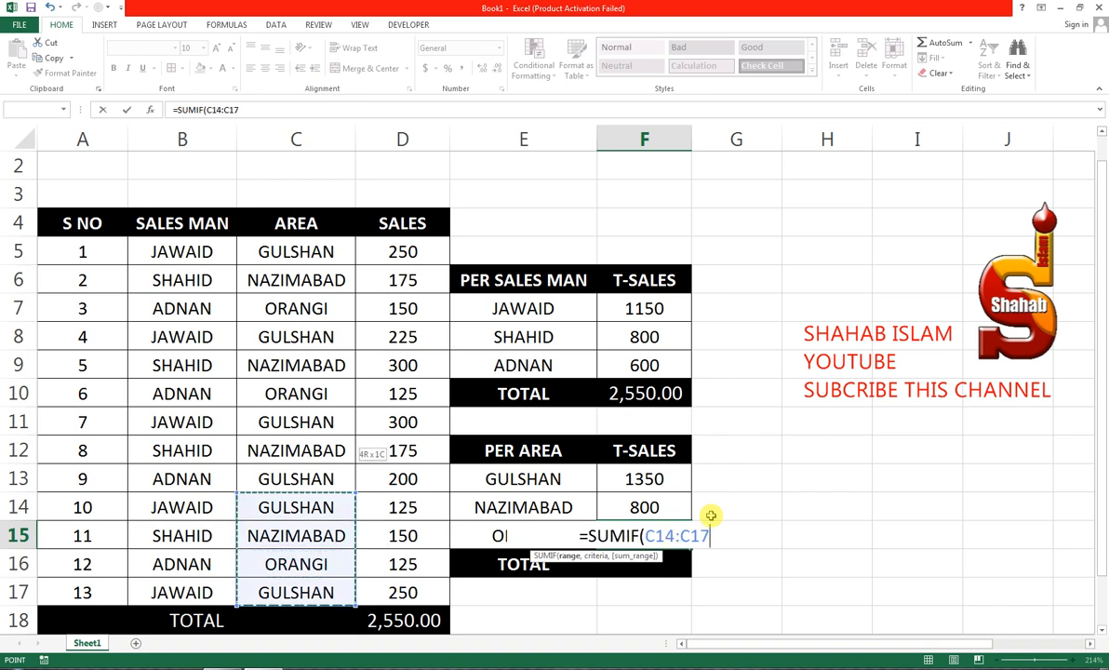
pyautogui.hotkey('shift', 'Up')
pyautogui.hotkey('shift', 'Up')
pyautogui.hotkey('shift', 'Up')
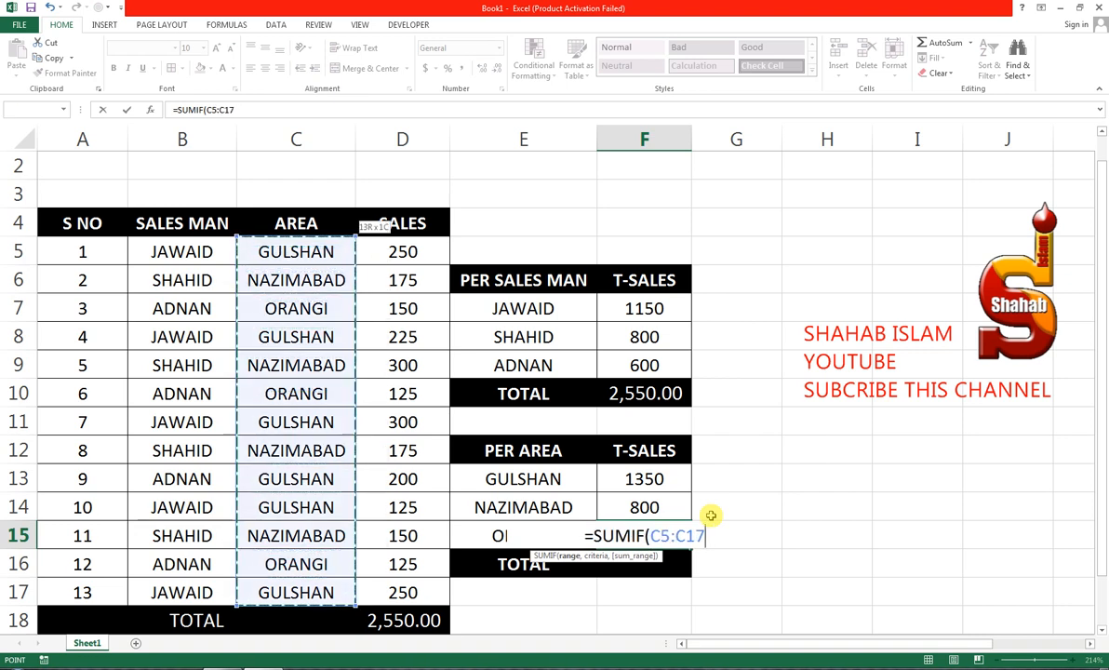
# Complete the F15 SUMIF with "ORANGI" as the criterion and D5:D17 as the sum range.
pyautogui.write(',"ORAN')
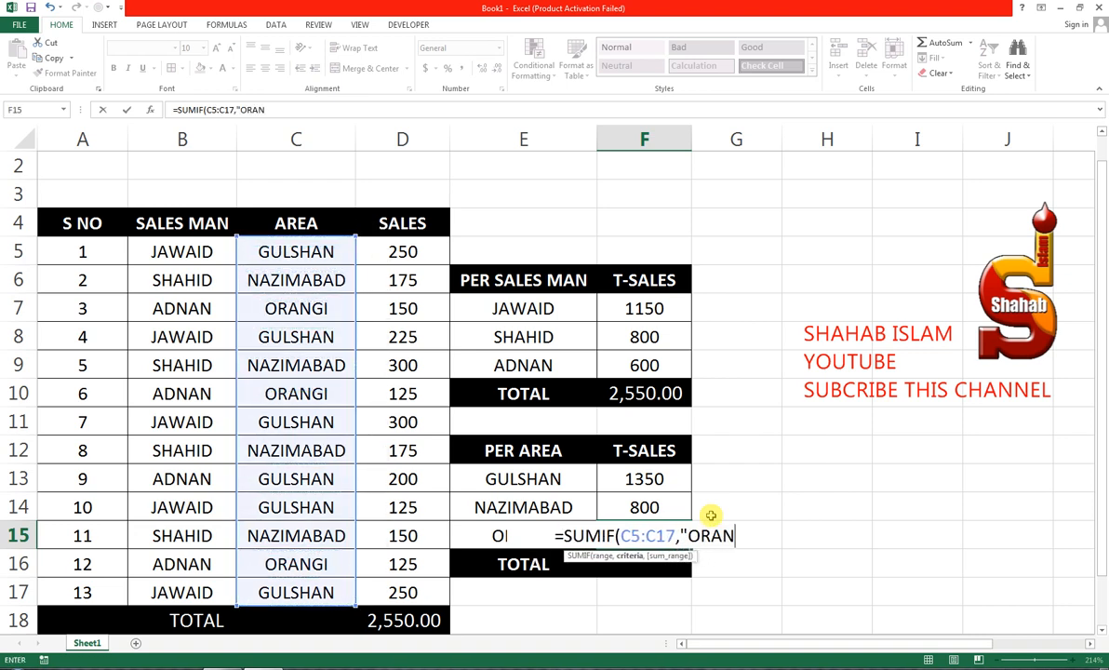
pyautogui.write('GI",')
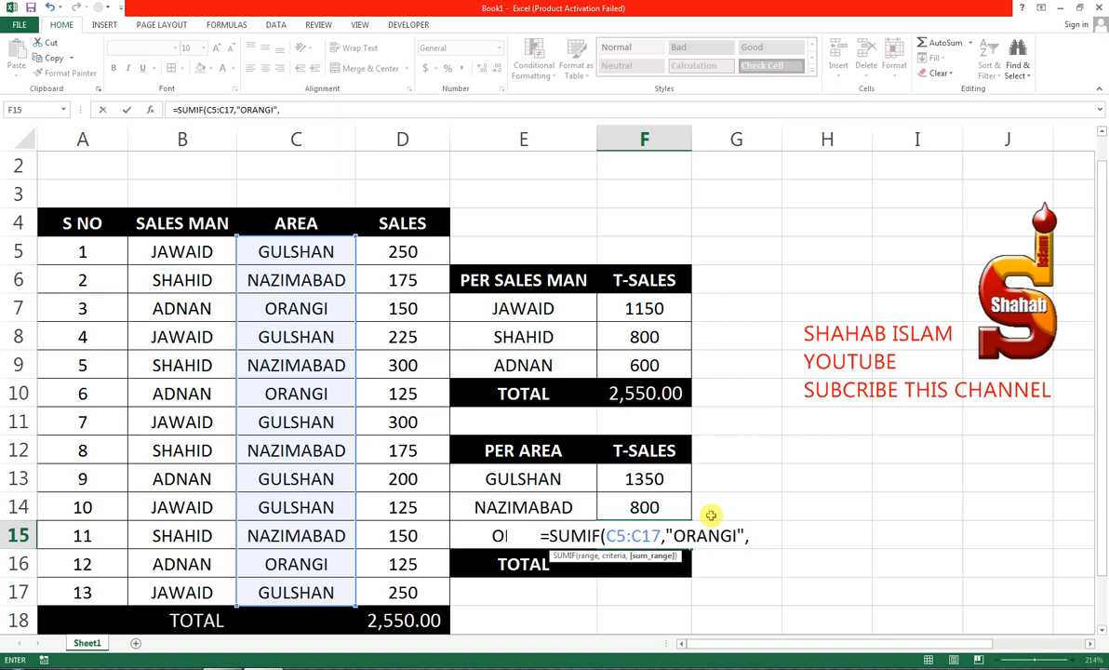
pyautogui.click(396, 249)
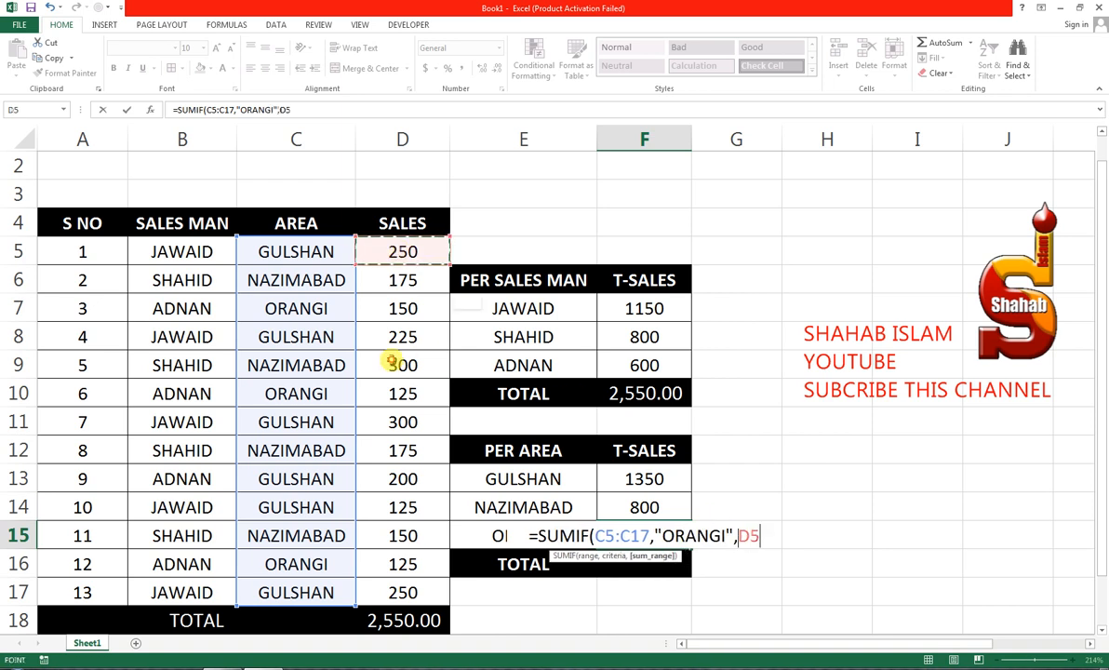
pyautogui.moveTo(391, 362); pyautogui.dragTo(401, 592)
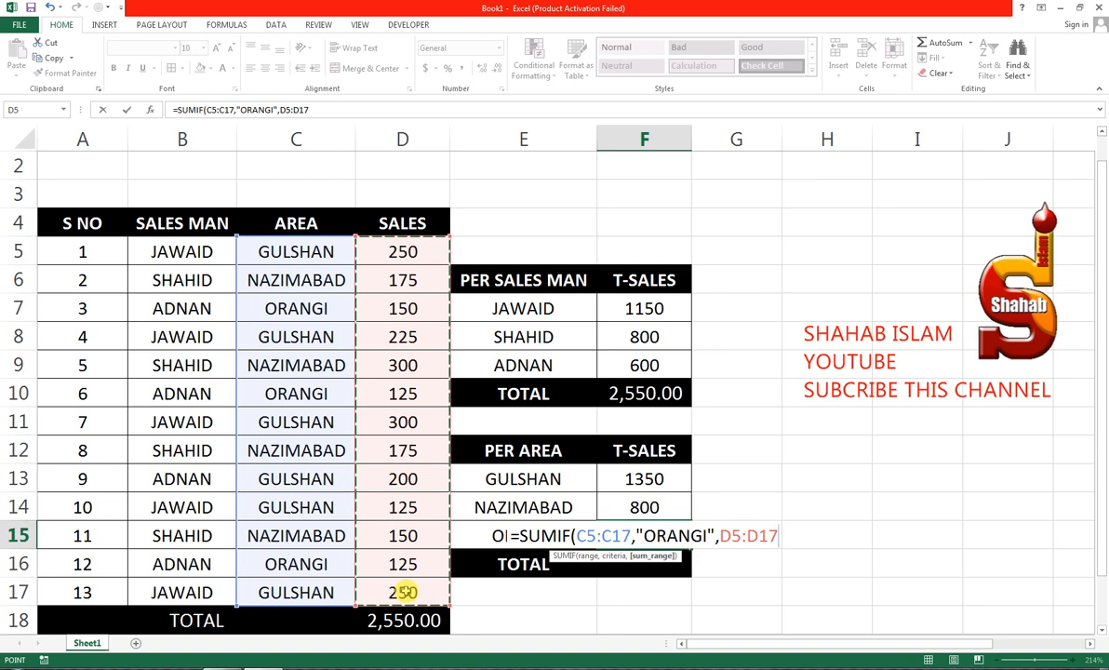
pyautogui.press('Return')
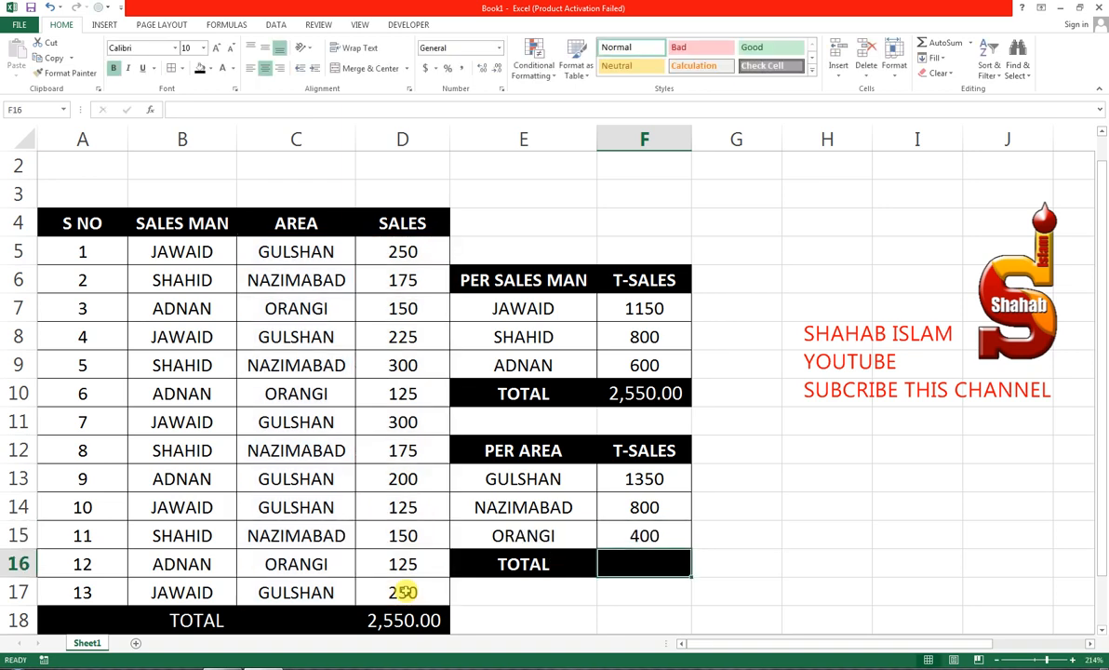
# Sum F13:F15 in the per-area TOTAL cell F16 and copy the formatting of F10 onto it.
pyautogui.hotkey('alt', '=')
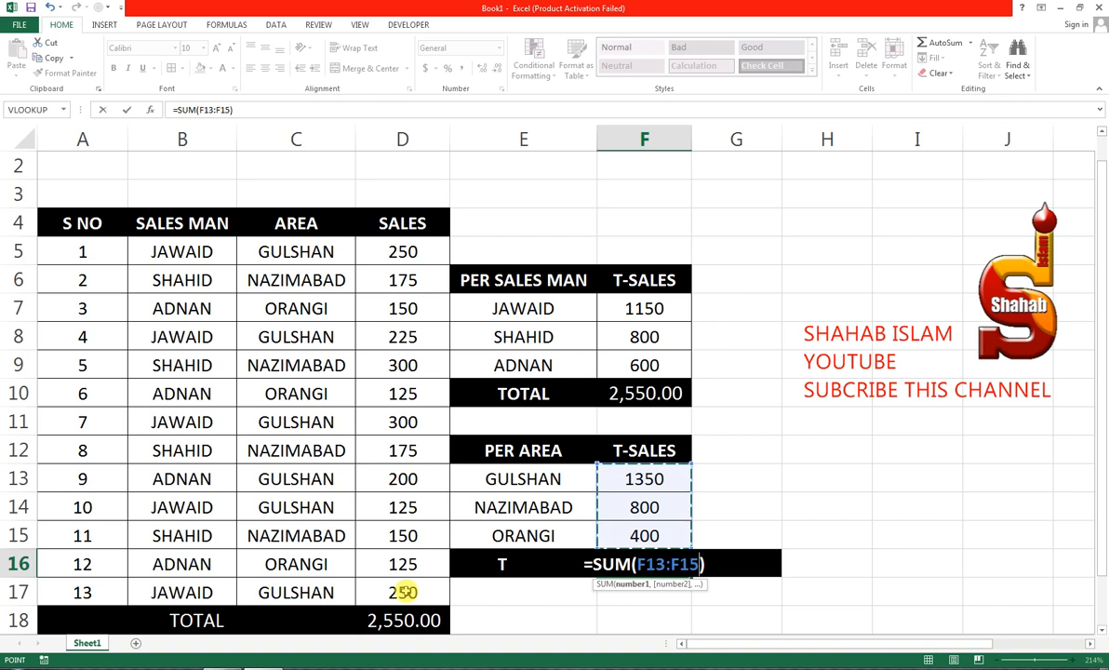
pyautogui.press('Return')
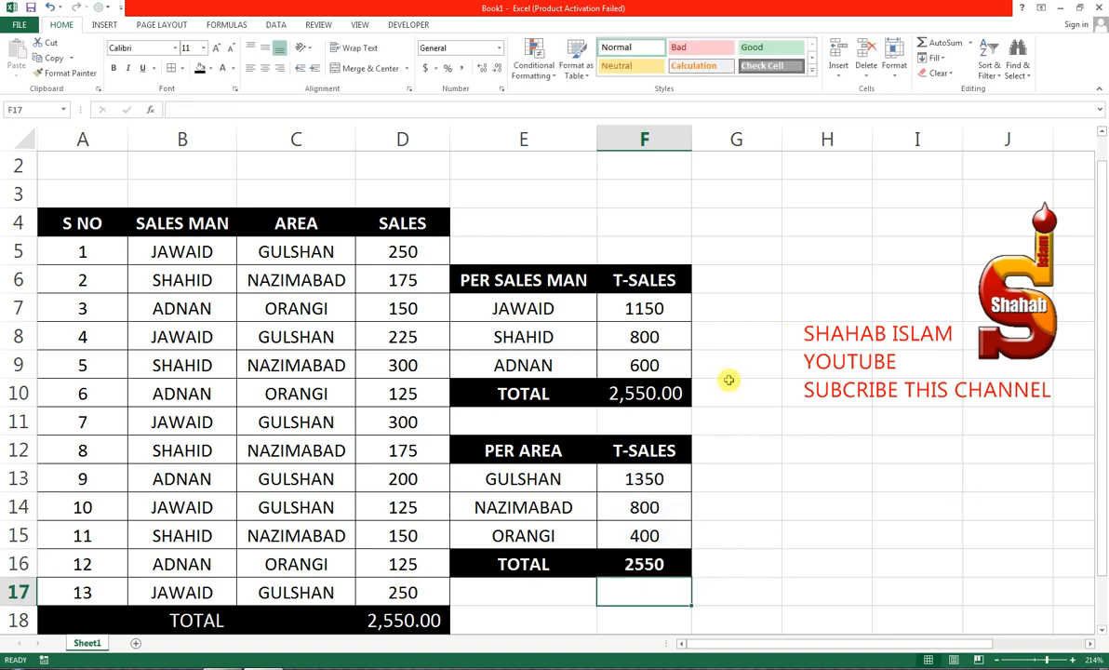
pyautogui.click(672, 392)
pyautogui.click(67, 73)
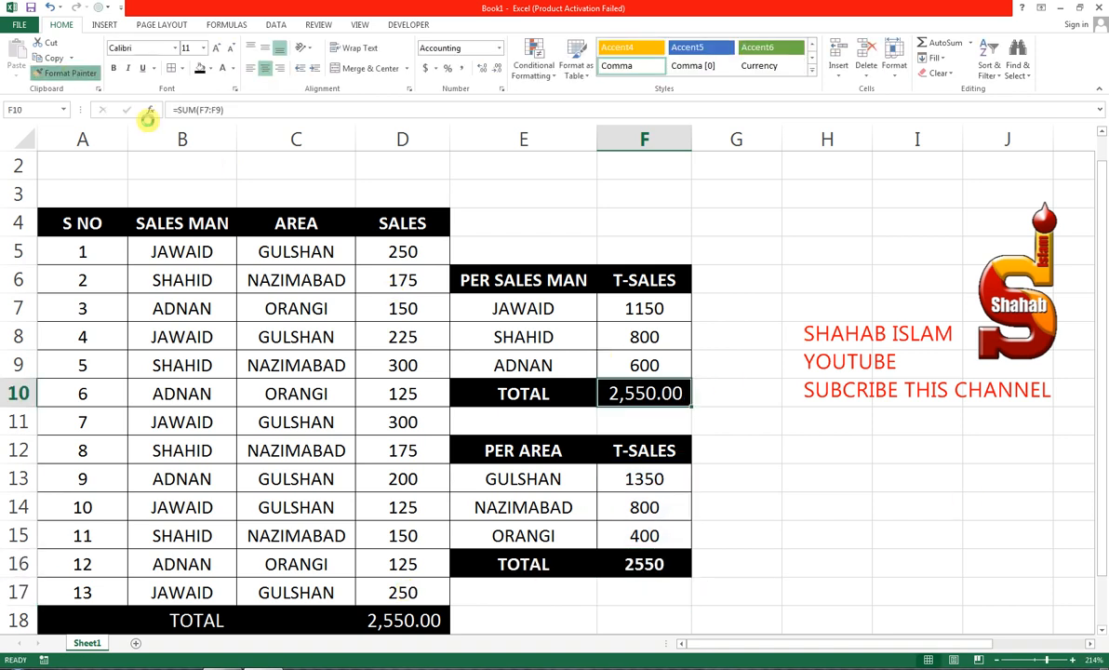
pyautogui.click(656, 559)
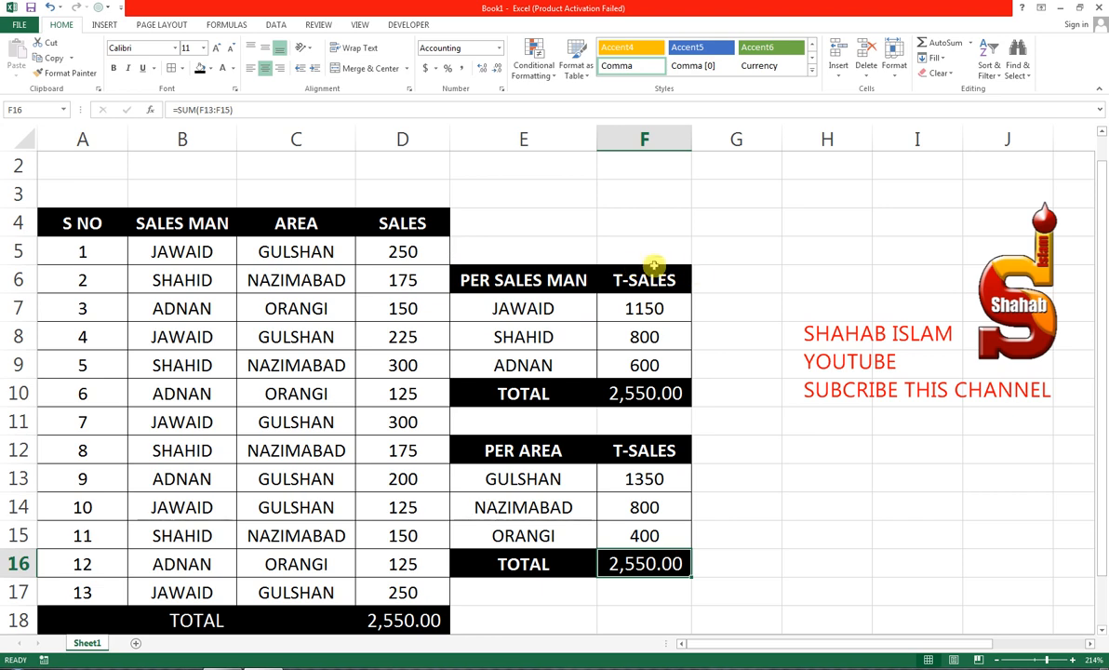
# Shrink empty row 3 to a thin strip and undo a trial height reduction of row 4.
pyautogui.scroll(1, 90, 164)
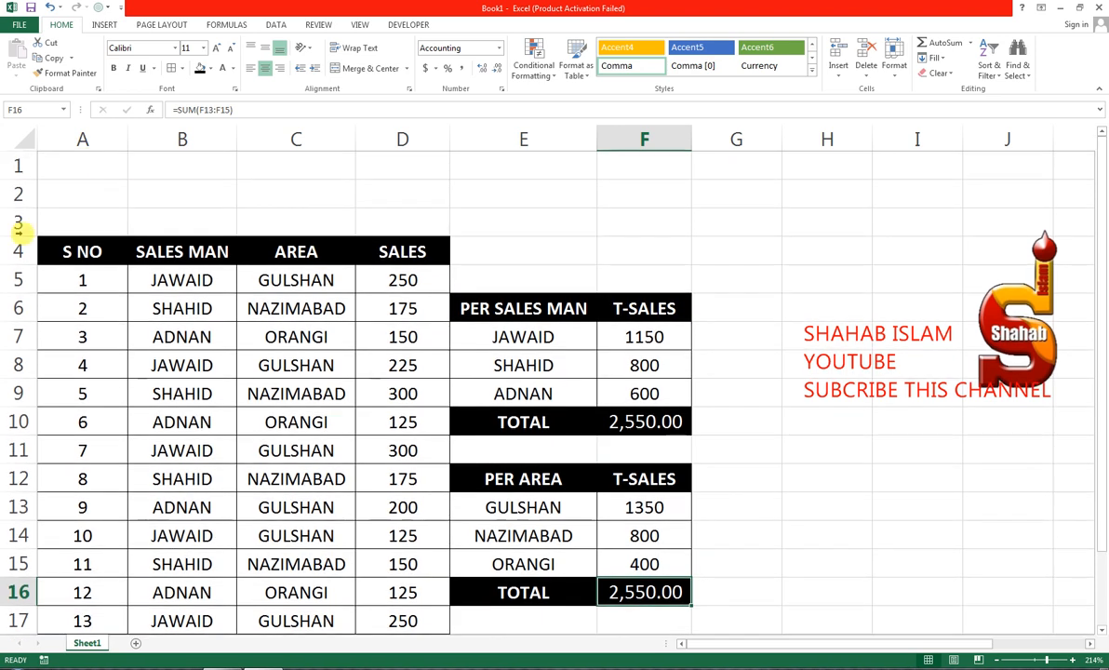
pyautogui.moveTo(18, 228); pyautogui.dragTo(21, 206)
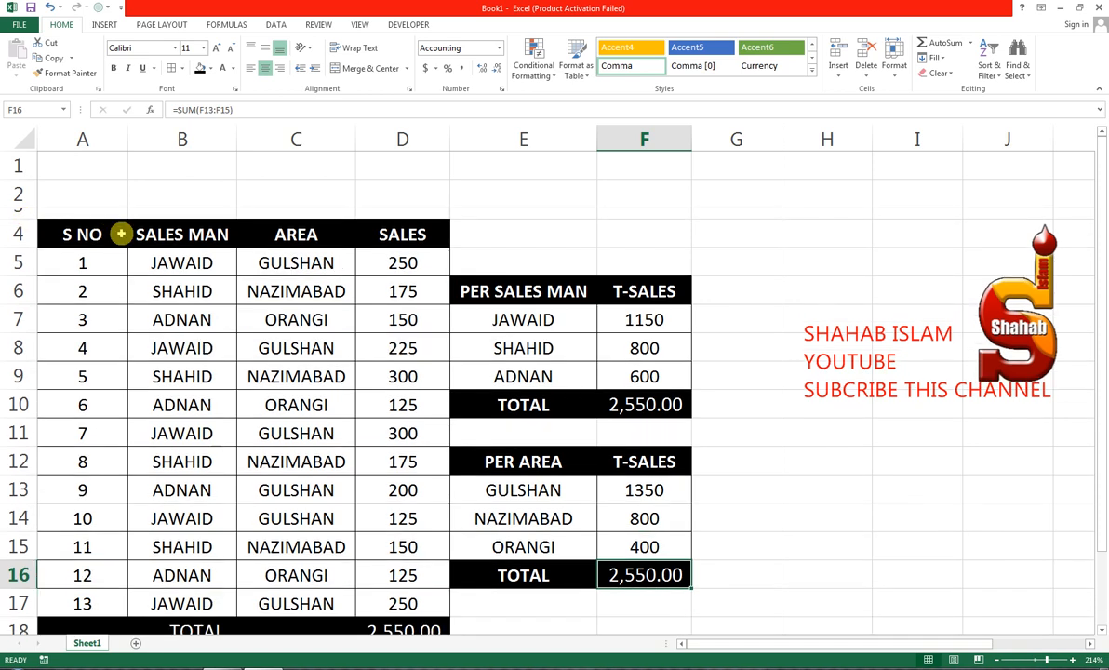
pyautogui.moveTo(26, 248); pyautogui.dragTo(27, 242)
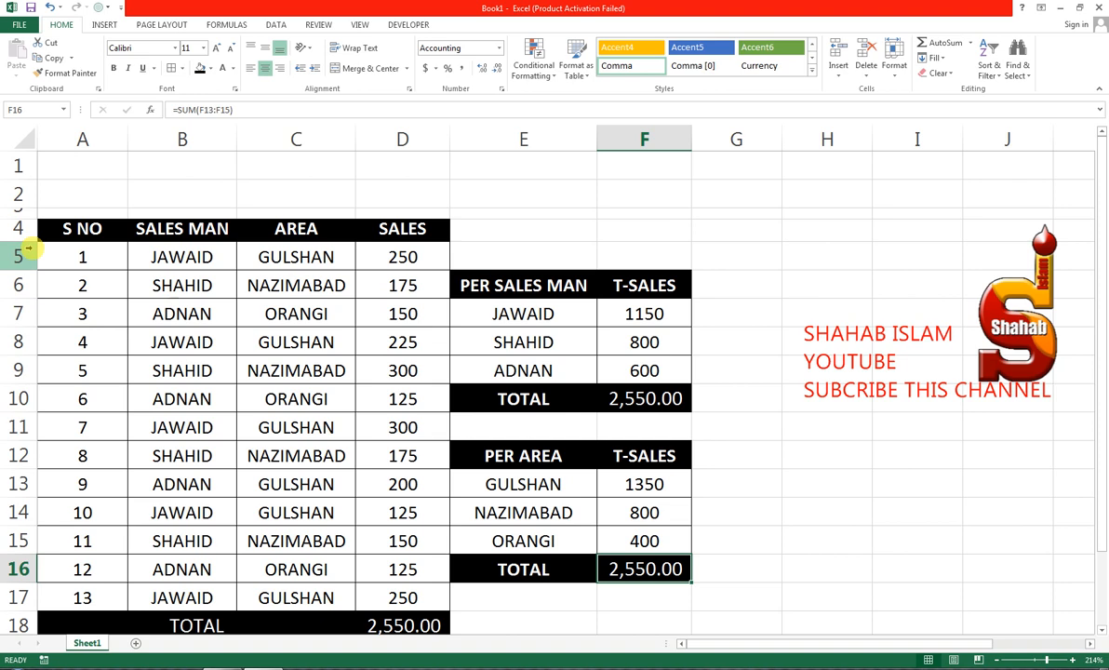
pyautogui.hotkey('ctrl', 'z')
# Merge and center A1:K2 above the tables and enter the title "SALES MAN SALES REPORT SHEET".
pyautogui.moveTo(74, 159); pyautogui.dragTo(1074, 192)
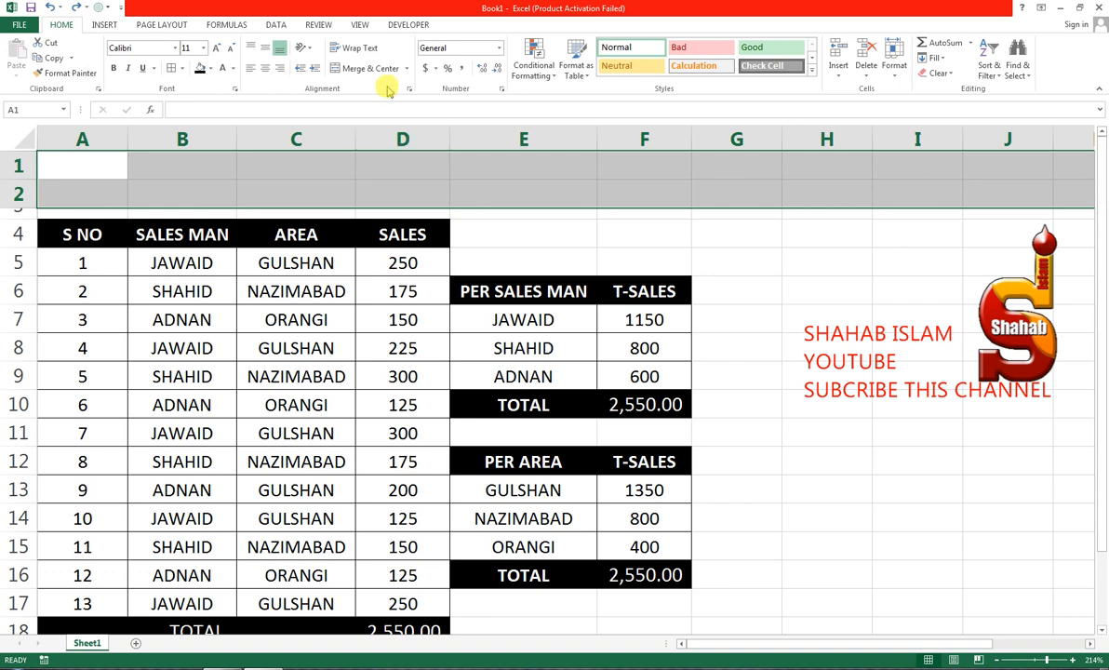
pyautogui.click(371, 70)
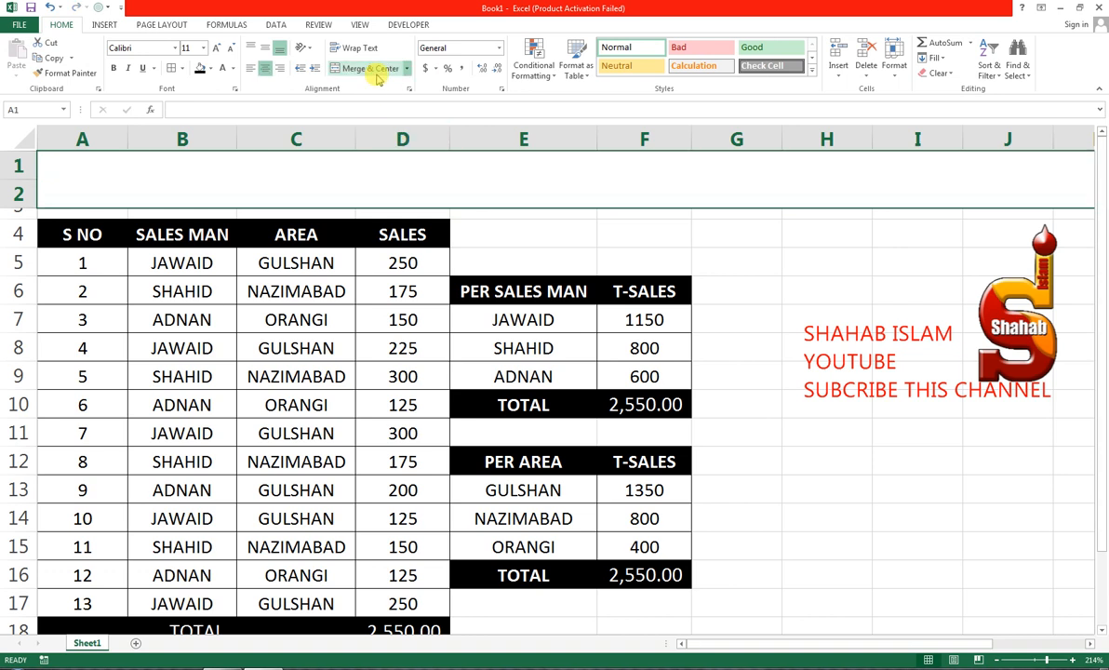
pyautogui.write('SALES')
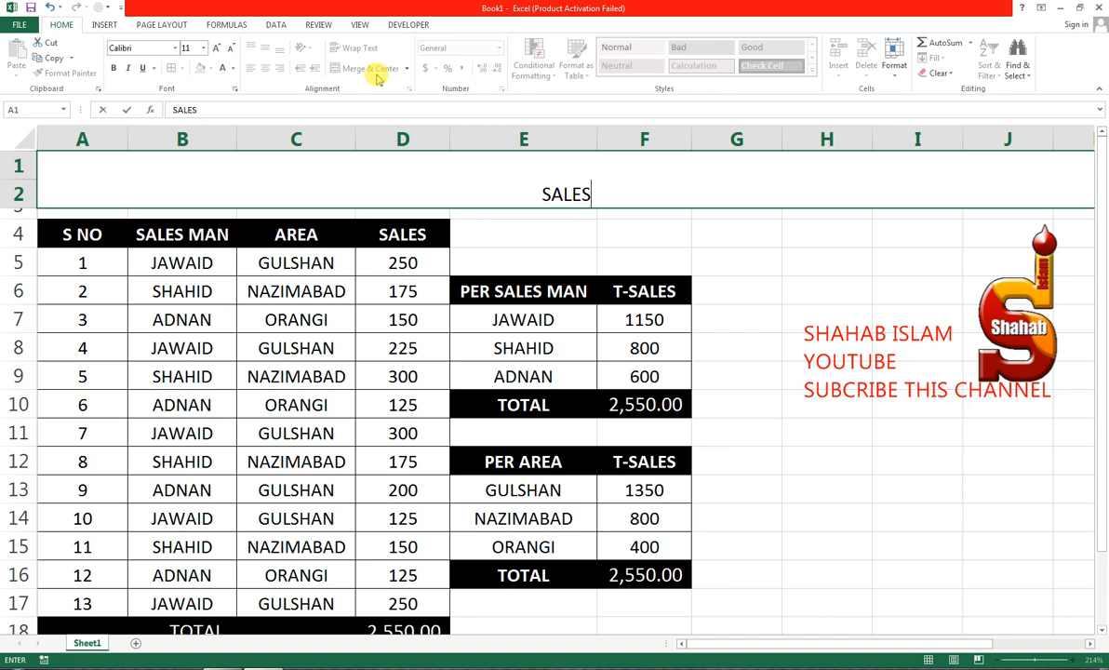
pyautogui.write(' M,A')
pyautogui.press('BackSpace')
pyautogui.press('BackSpace')
pyautogui.write('AN')
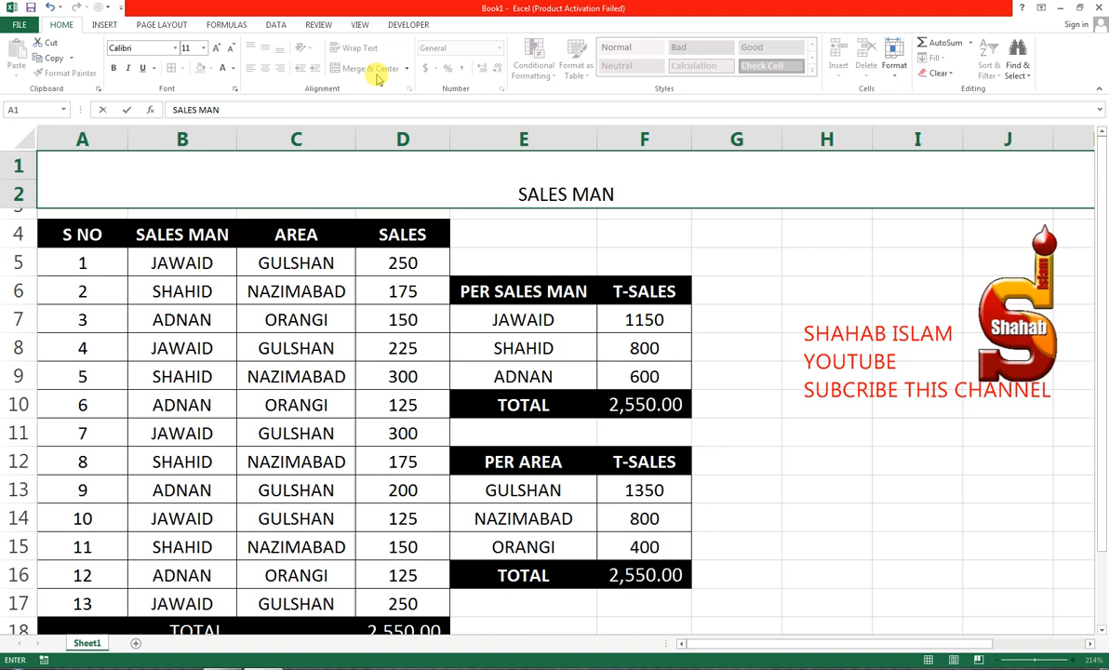
pyautogui.write(' SALES')
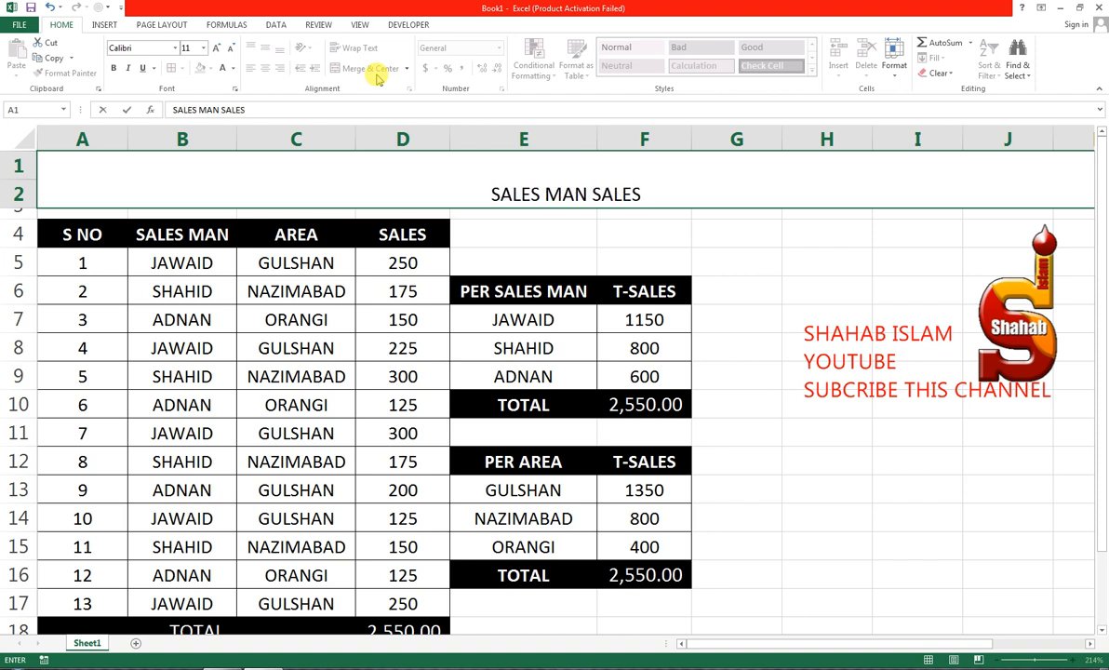
pyautogui.write(' REPORT')
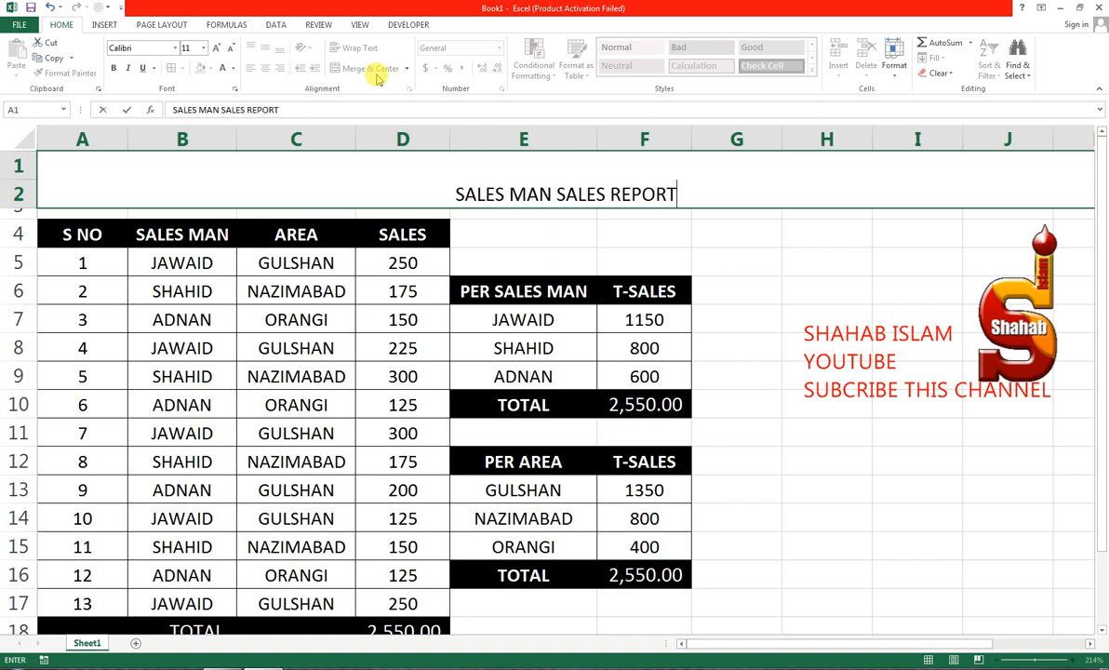
pyautogui.write(' SHEET')
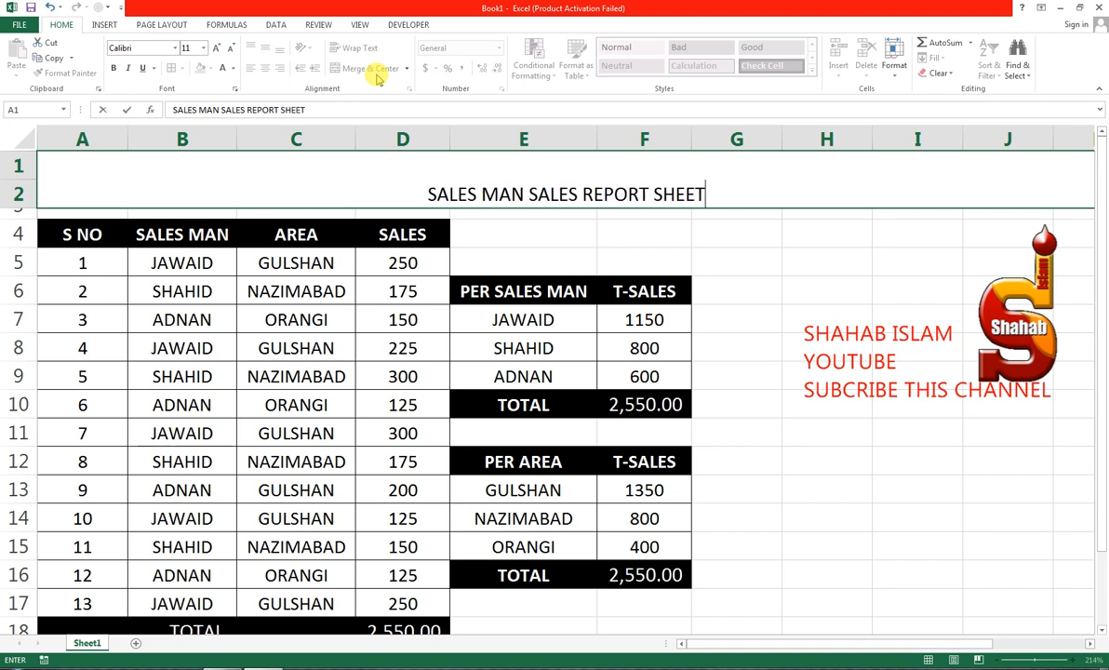
pyautogui.press('Return')
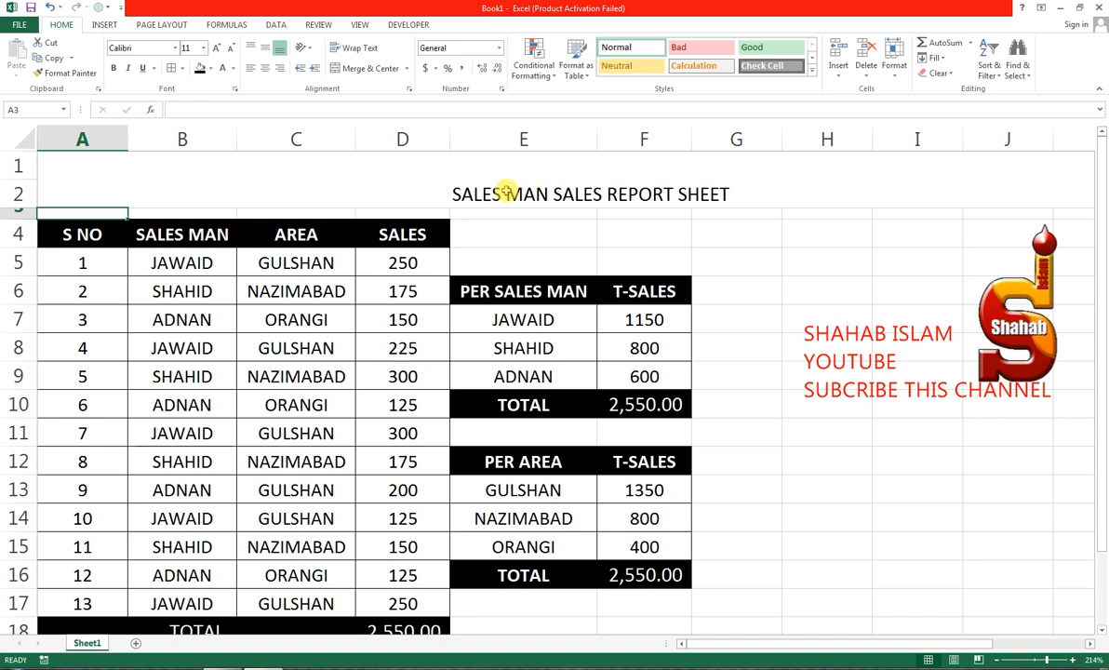
# Format the merged title as vertically centered, bold text at font size 24.
pyautogui.click(500, 186)
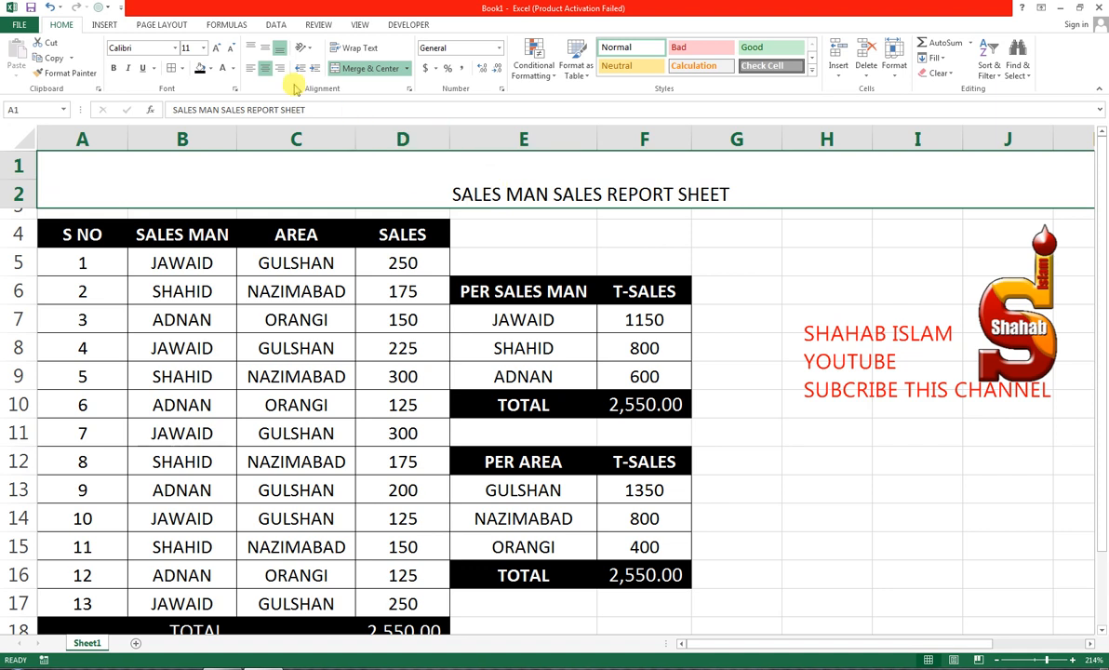
pyautogui.click(265, 47)
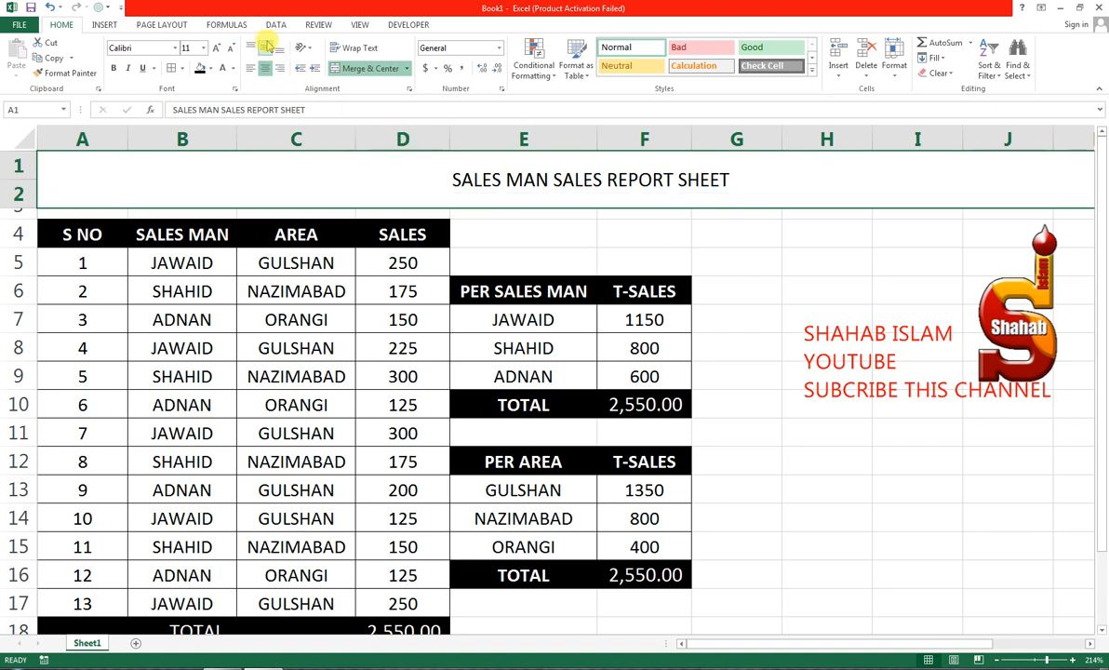
pyautogui.click(214, 51)
pyautogui.click(214, 51)
pyautogui.click(214, 51)
pyautogui.click(214, 51)
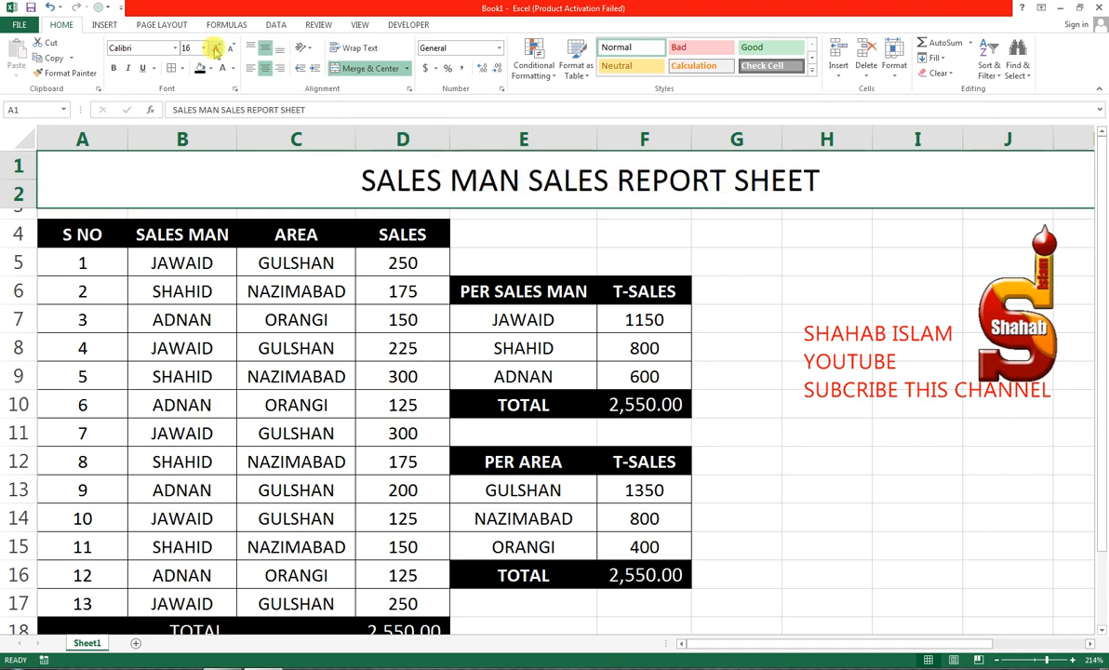
pyautogui.click(214, 51)
pyautogui.click(214, 51)
pyautogui.click(214, 51)
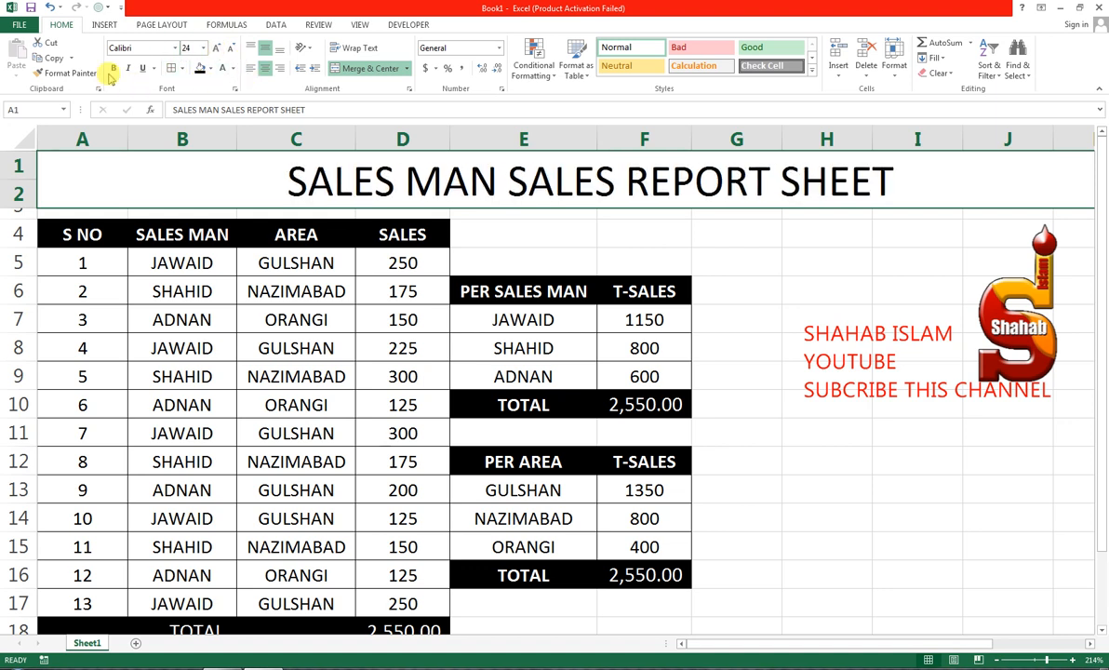
pyautogui.click(112, 69)
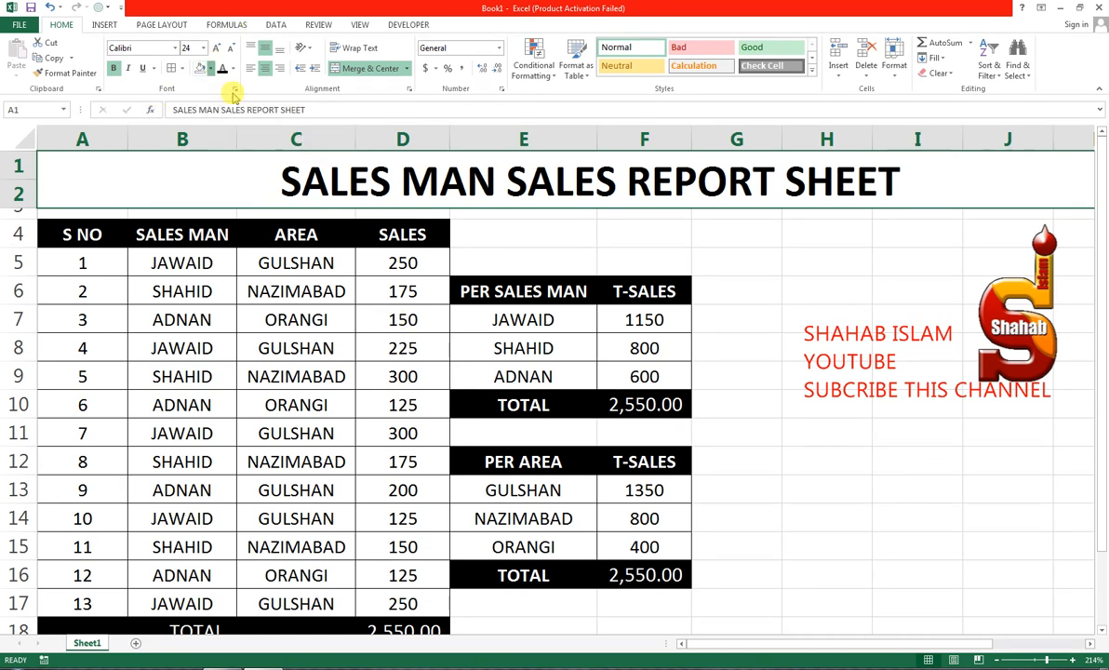
# Give the merged title cell a dark blue fill and white font color.
pyautogui.click(211, 69)
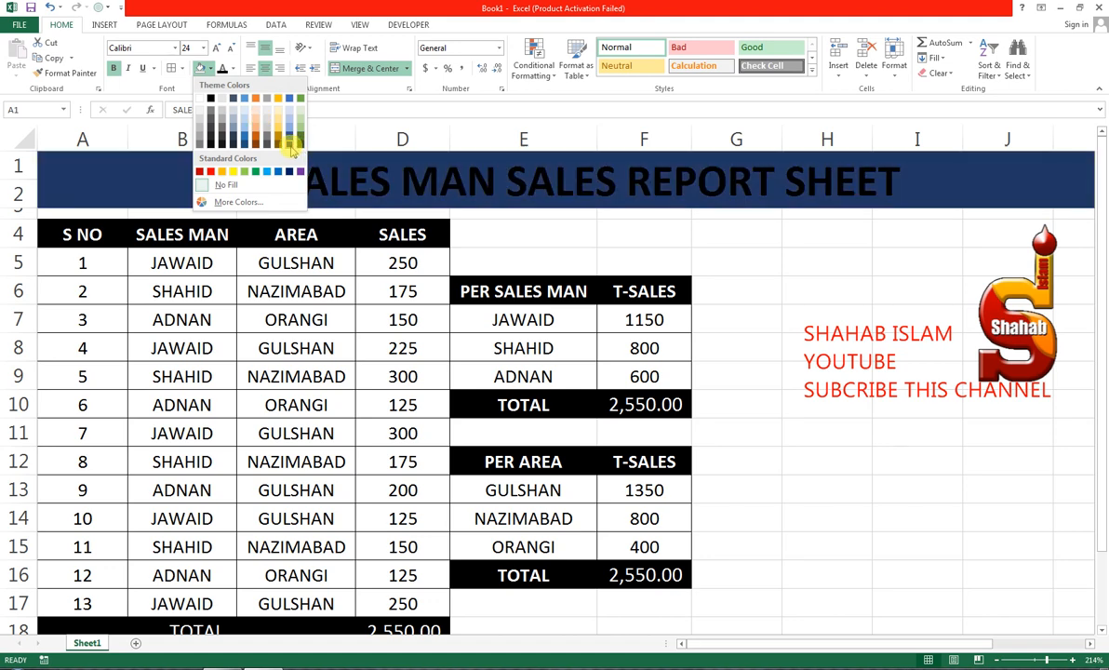
pyautogui.click(293, 145)
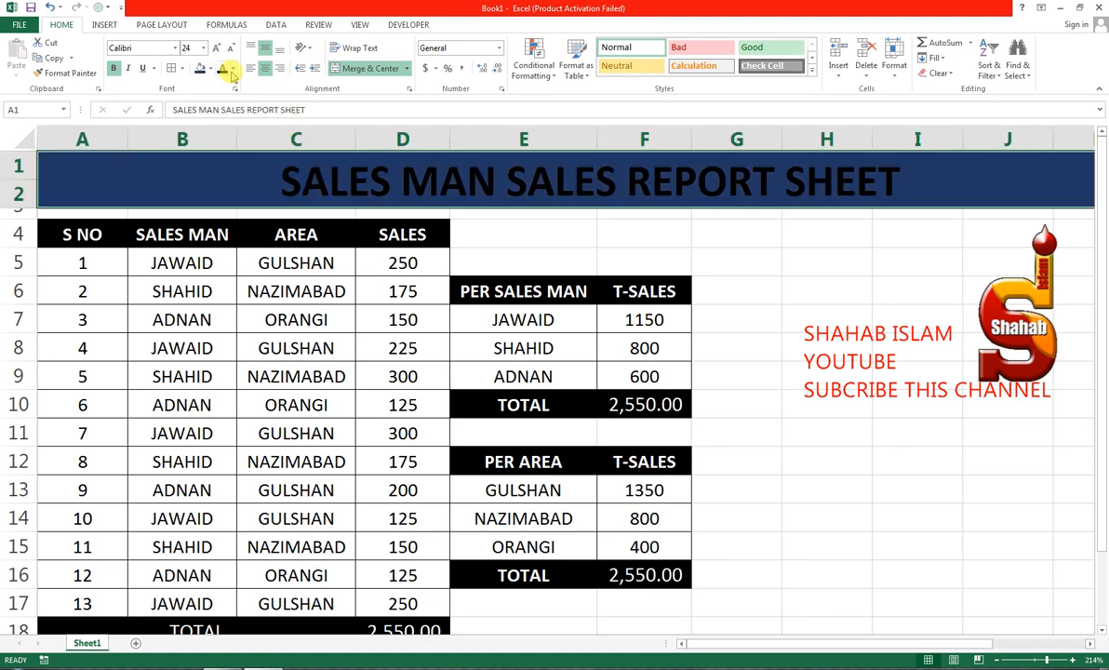
pyautogui.click(233, 68)
pyautogui.click(221, 111)
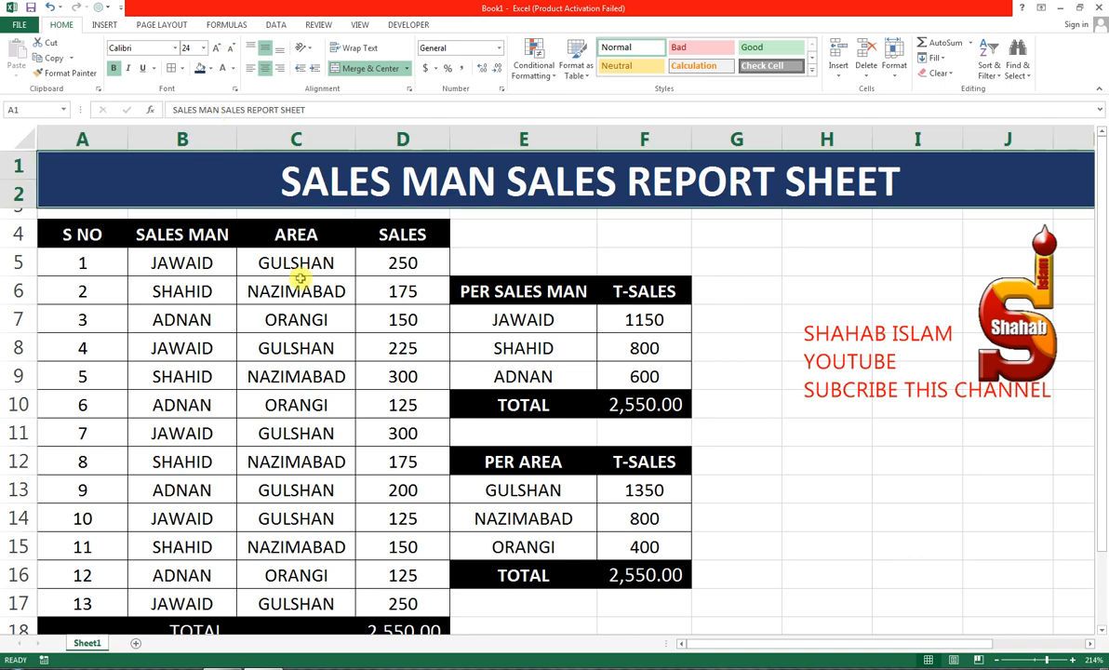